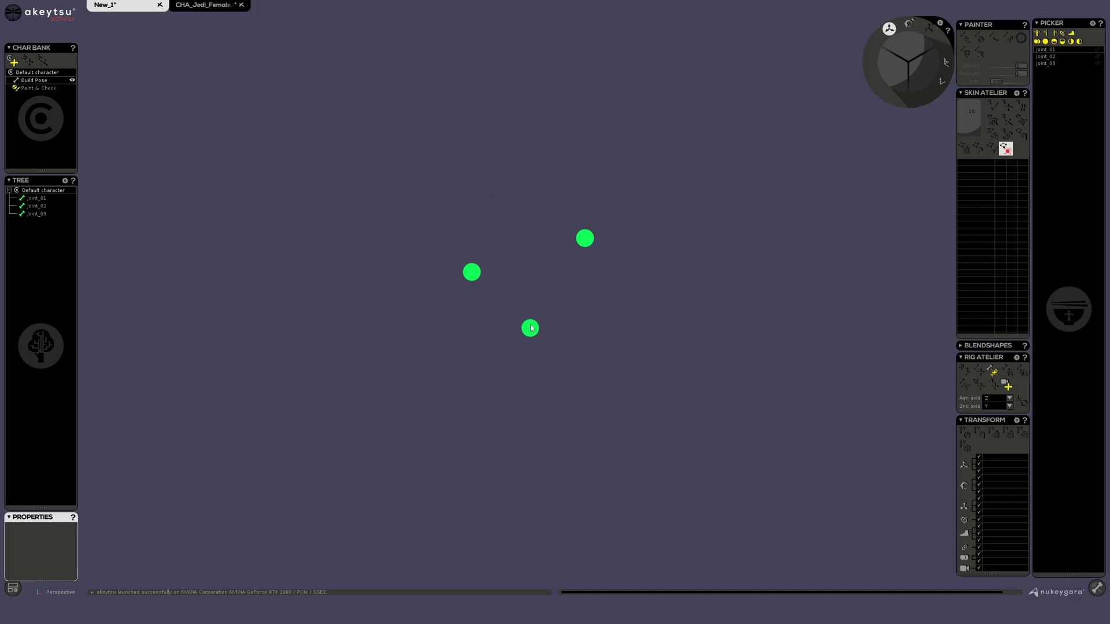
# Step: Select Joint_01, Joint_02 and Joint_03 in turn to compare their levels in the character hierarchy
pyautogui.click(49, 198)
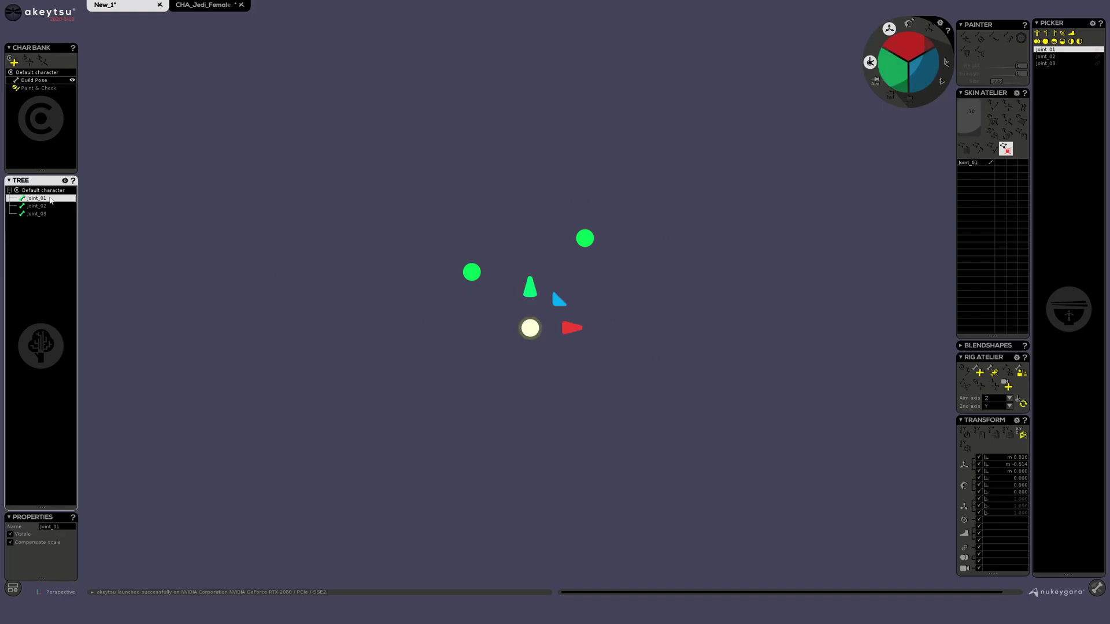
pyautogui.click(50, 206)
pyautogui.click(48, 214)
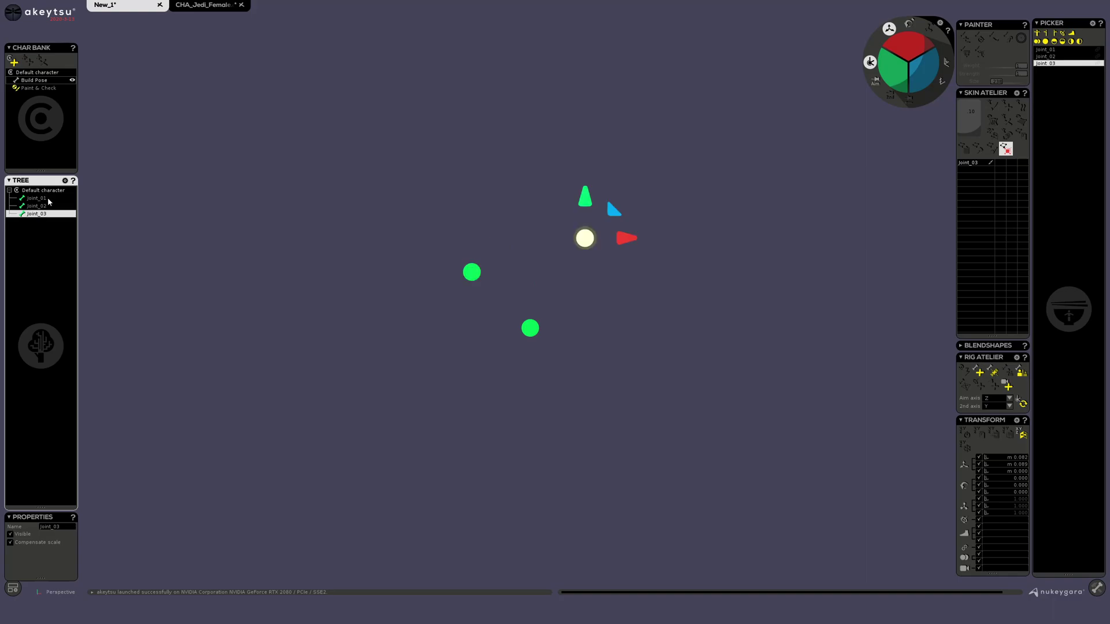
pyautogui.click(49, 199)
pyautogui.click(51, 207)
pyautogui.click(51, 215)
pyautogui.click(46, 207)
pyautogui.click(49, 198)
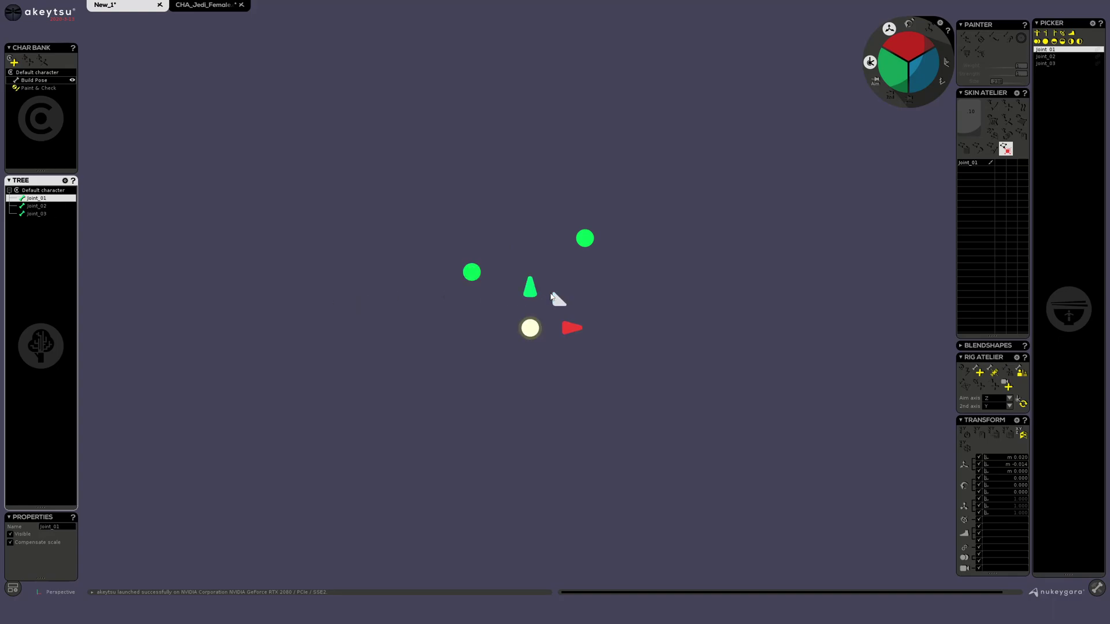
# Step: Try moving Joint_01 and Joint_02 independently while they are unparented, and undo both moves
pyautogui.moveTo(558, 298); pyautogui.dragTo(546, 345)
pyautogui.click(472, 272)
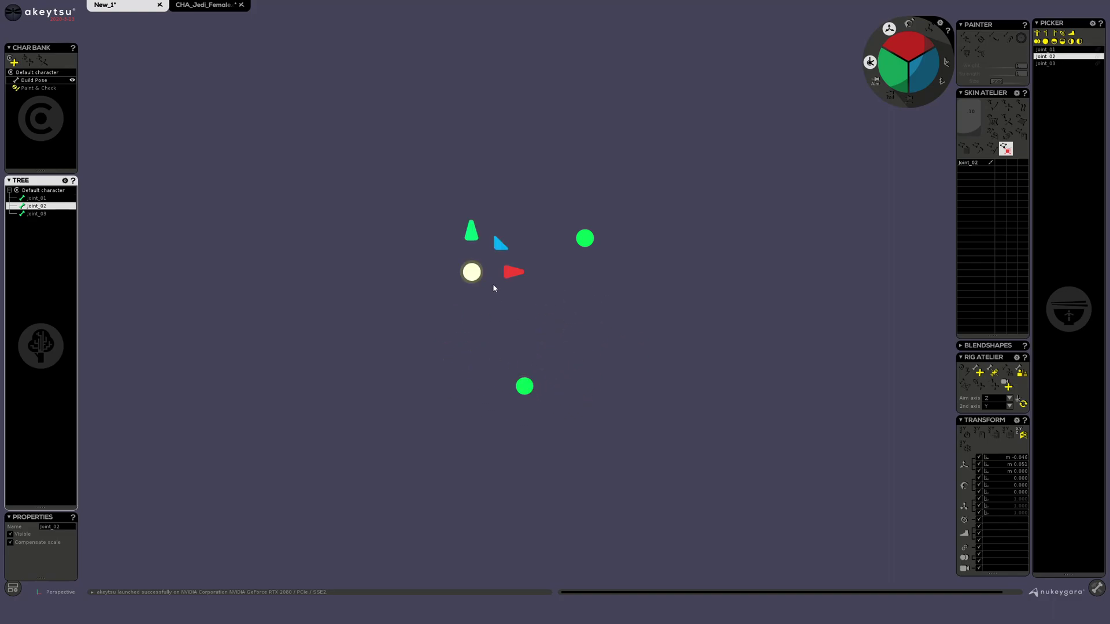
pyautogui.moveTo(500, 244); pyautogui.dragTo(489, 223)
pyautogui.hotkey('ctrl', 'z')
pyautogui.hotkey('ctrl', 'z')
pyautogui.hotkey('ctrl', 'z')
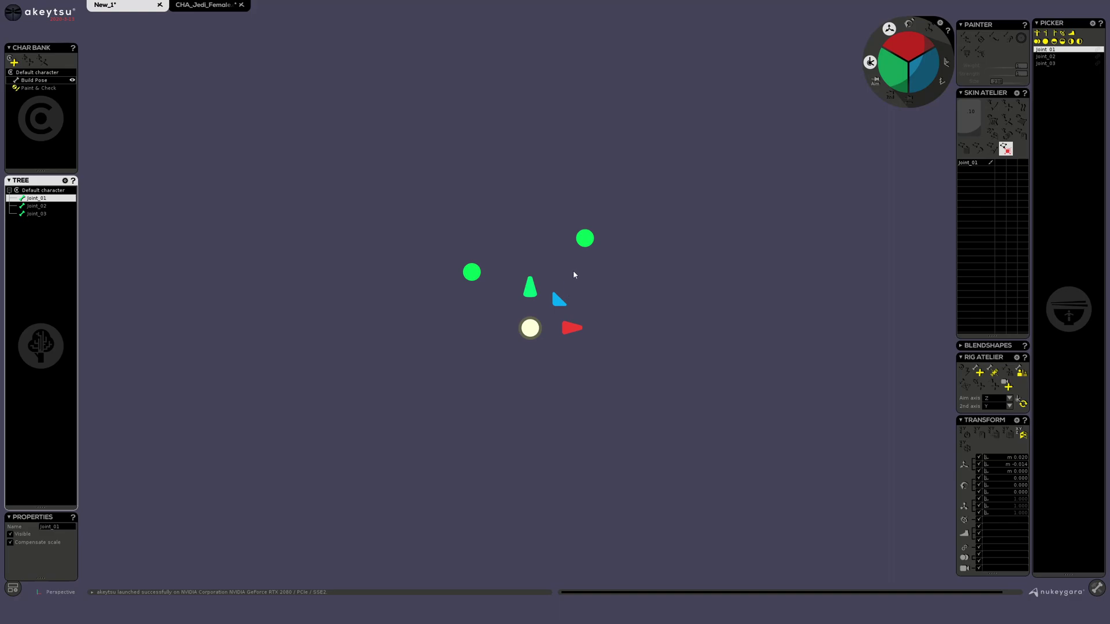
# Step: Try parenting Joint_02 to Joint_01, and undo the parenting
pyautogui.click(483, 273)
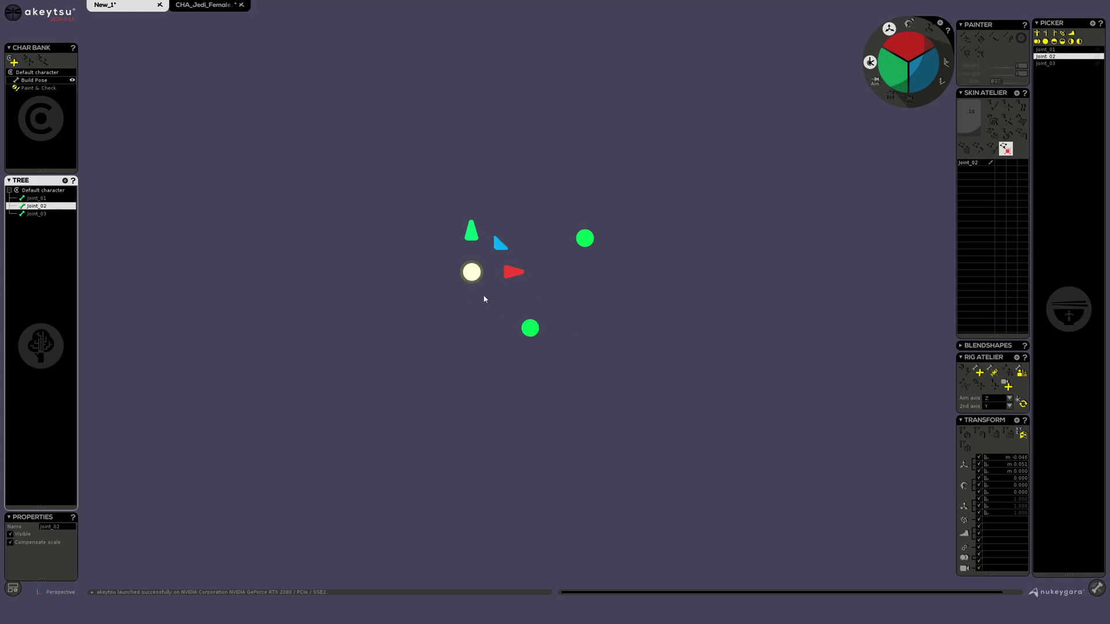
pyautogui.keyDown('shift'); pyautogui.click(530, 329); pyautogui.keyUp('shift')
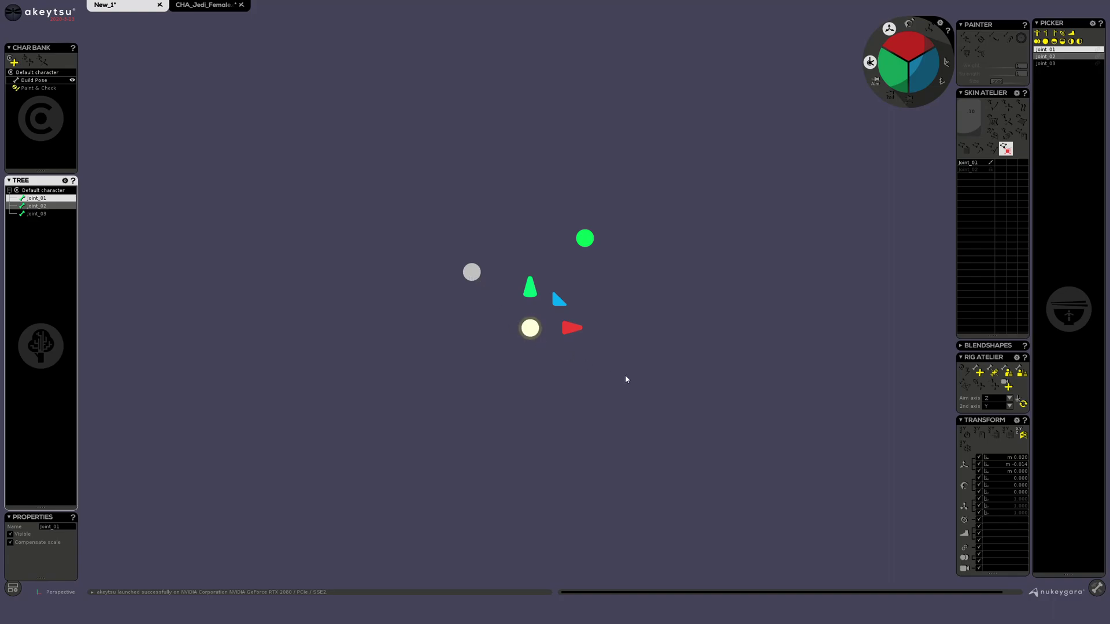
pyautogui.click(1017, 377)
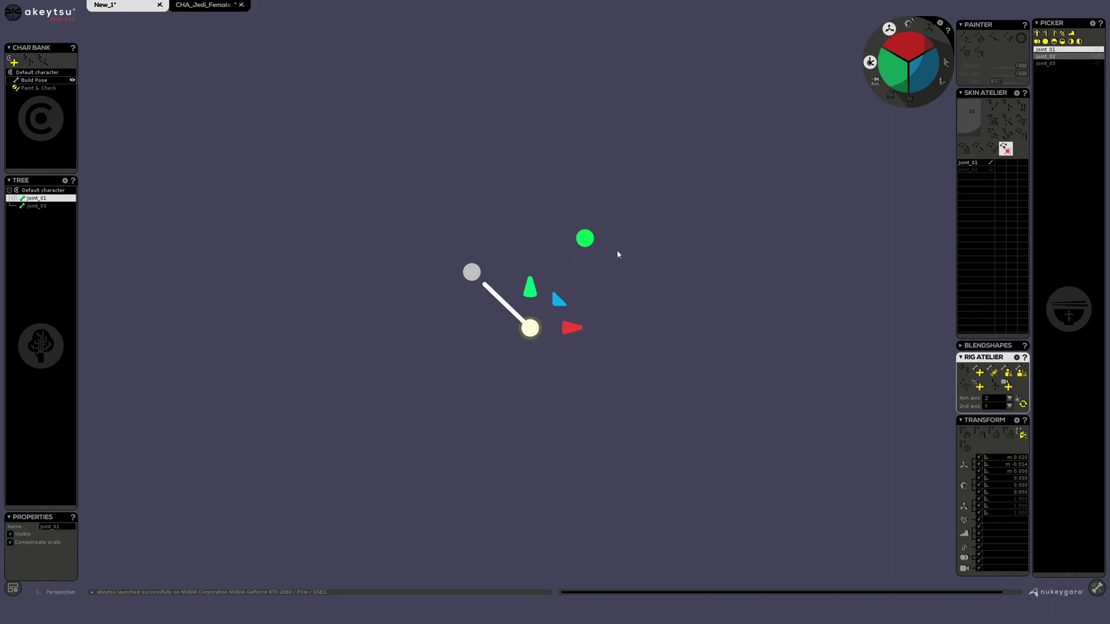
pyautogui.hotkey('ctrl', 'z')
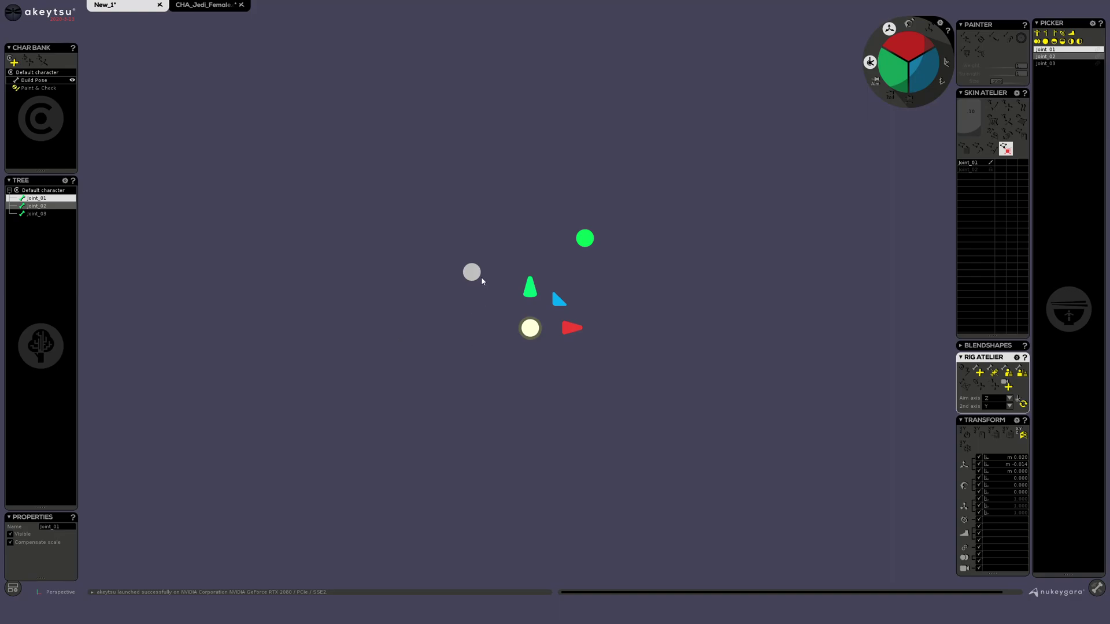
# Step: Try parenting Joint_01 and Joint_02 together to Joint_03, and revert the parenting
pyautogui.click(472, 356)
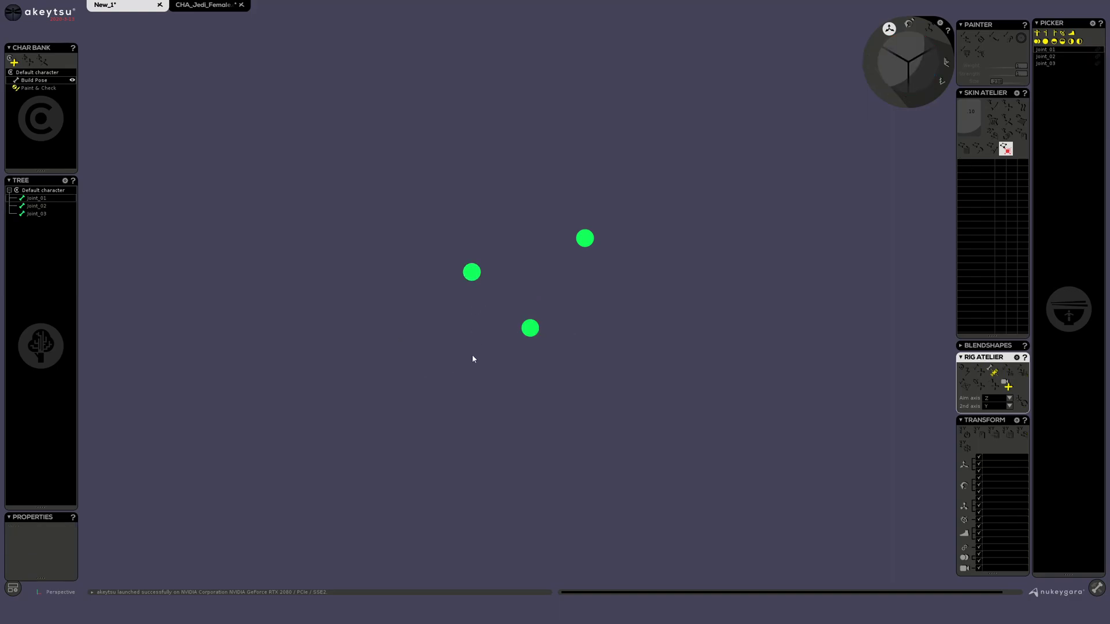
pyautogui.click(530, 329)
pyautogui.click(472, 271)
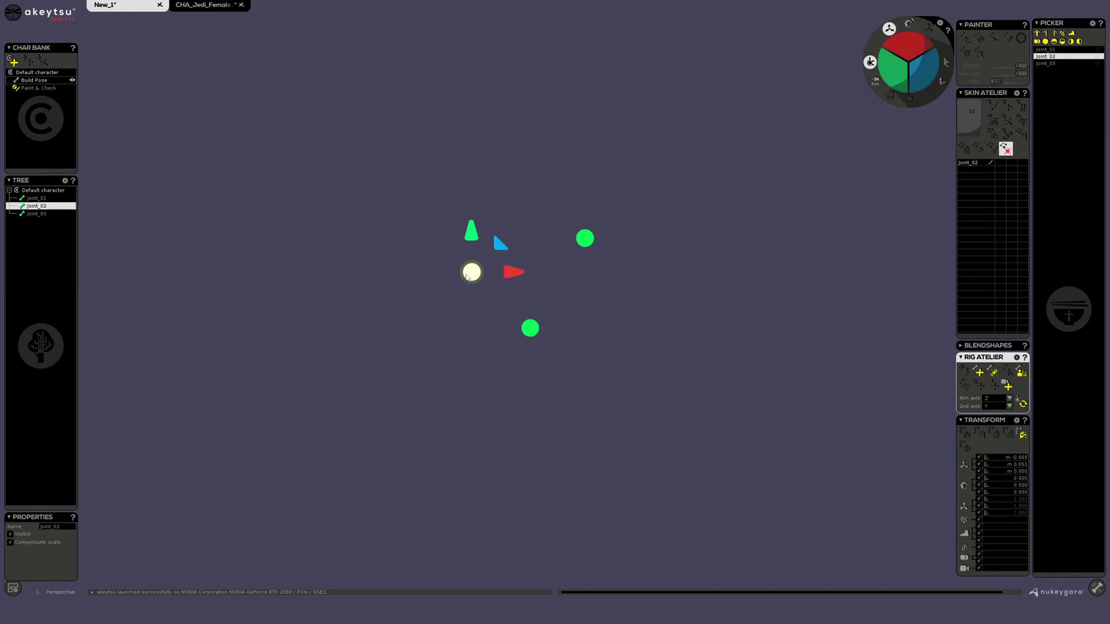
pyautogui.click(585, 238)
pyautogui.click(534, 339)
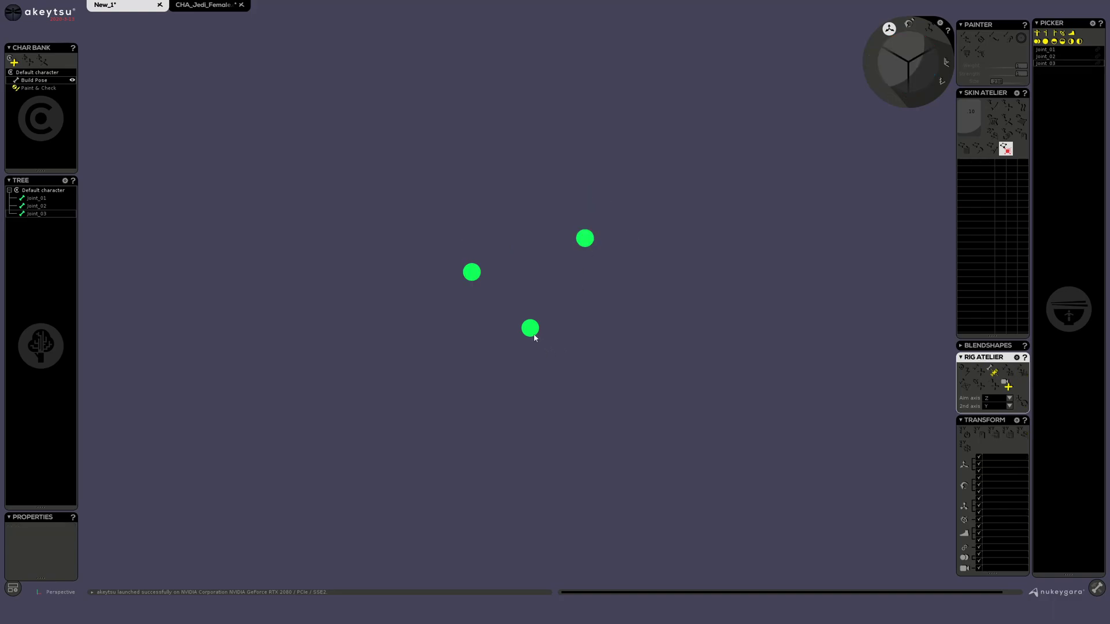
pyautogui.click(531, 330)
pyautogui.click(472, 273)
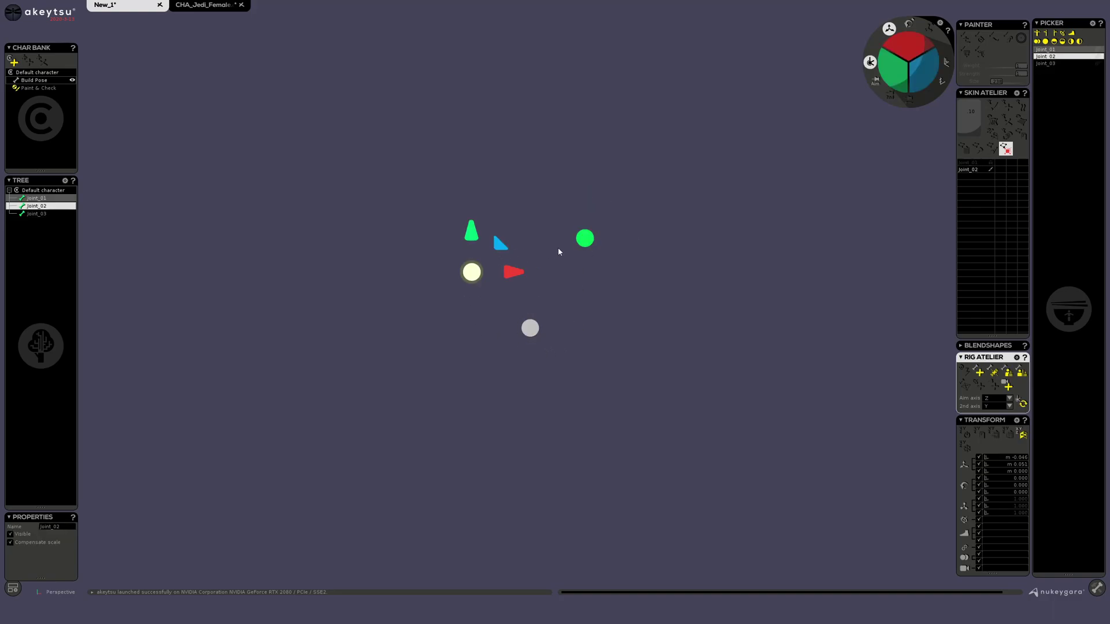
pyautogui.click(584, 240)
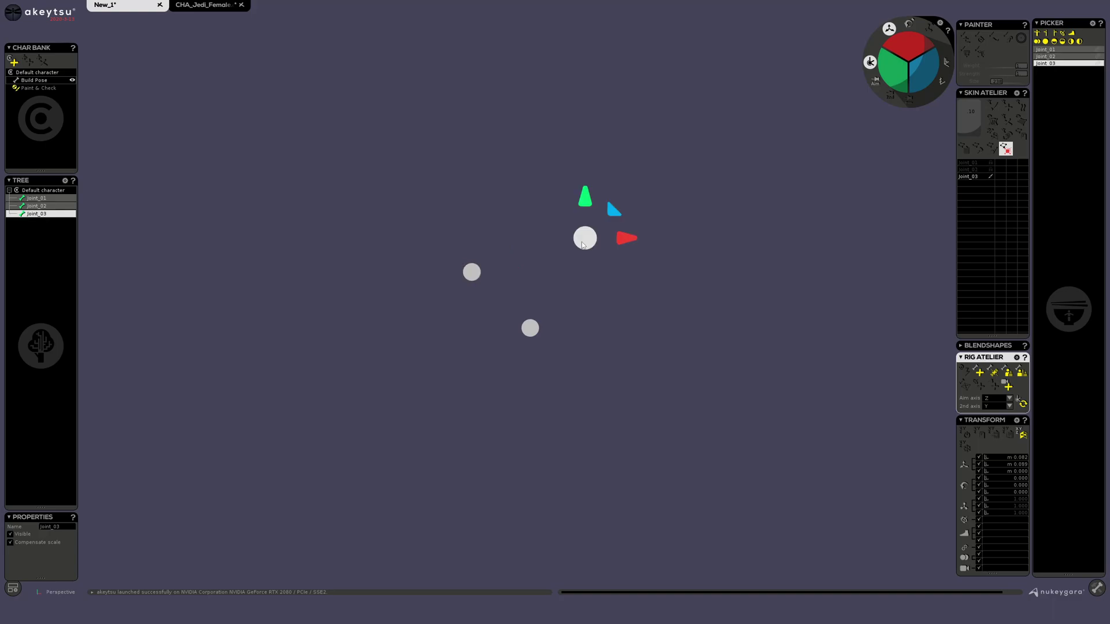
pyautogui.click(1006, 375)
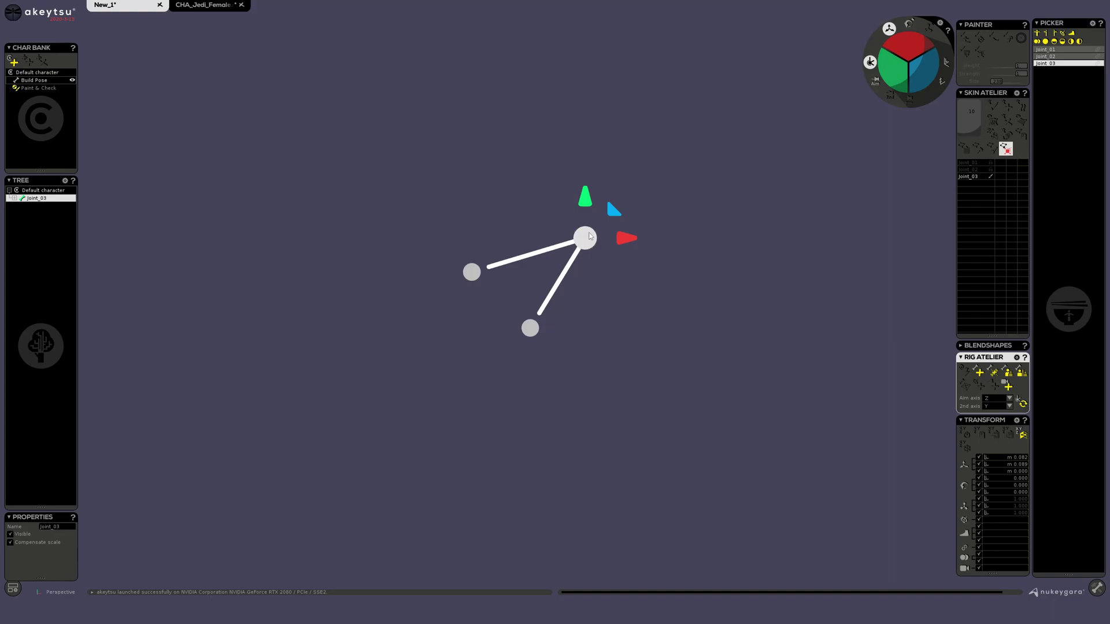
pyautogui.hotkey('shift', 'p')
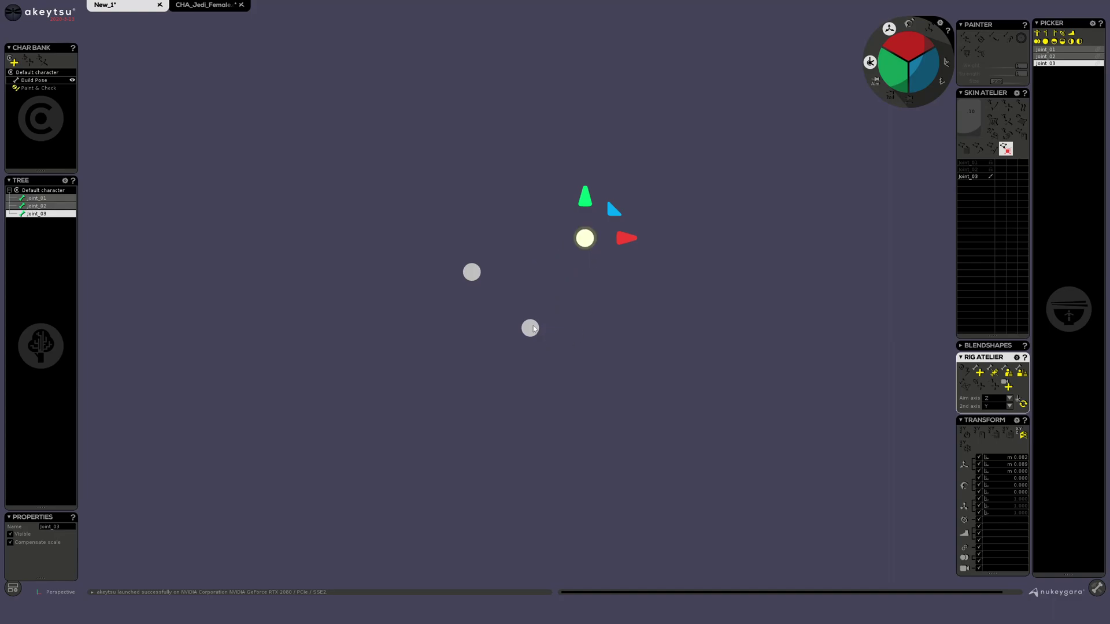
# Step: Parent Joint_02 to Joint_01
pyautogui.click(473, 273)
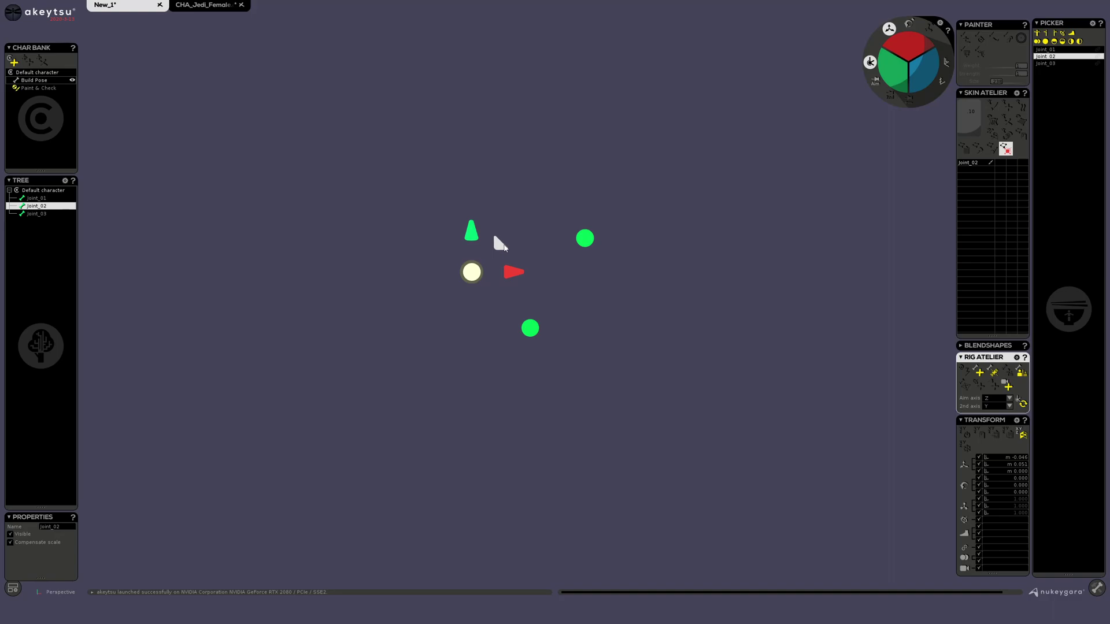
pyautogui.click(531, 328)
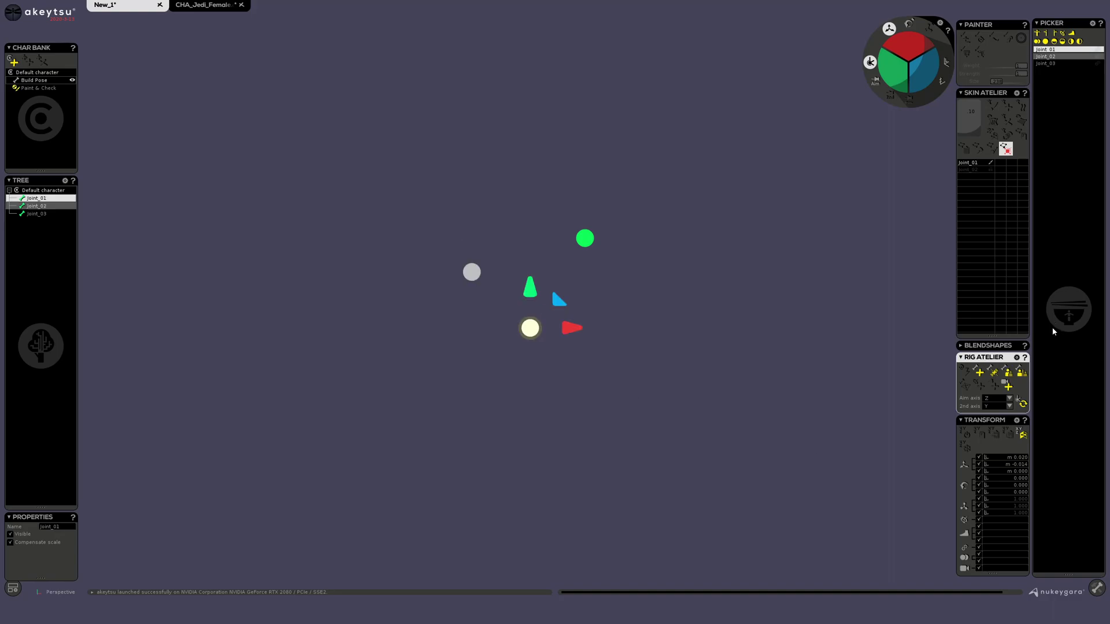
pyautogui.click(1010, 370)
# Step: Try moving the child Joint_02 on its own, and undo the move
pyautogui.click(472, 272)
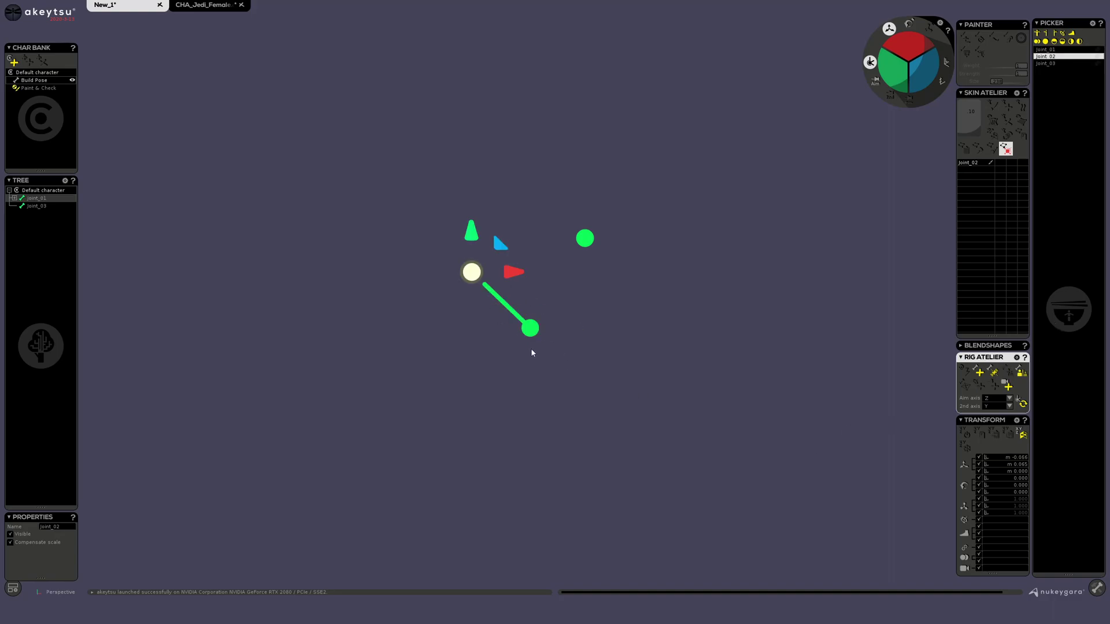
pyautogui.moveTo(497, 242); pyautogui.dragTo(523, 226)
pyautogui.hotkey('ctrl', 'z')
# Step: Reposition Joint_01 alone, then move it together with its child Joint_02 to about 0.015 m in X and -0.037 m in Y
pyautogui.click(533, 330)
pyautogui.moveTo(559, 300)
pyautogui.mouseDown()
pyautogui.moveTo(509, 303)
pyautogui.moveTo(588, 314)
pyautogui.moveTo(560, 306)
pyautogui.mouseUp()
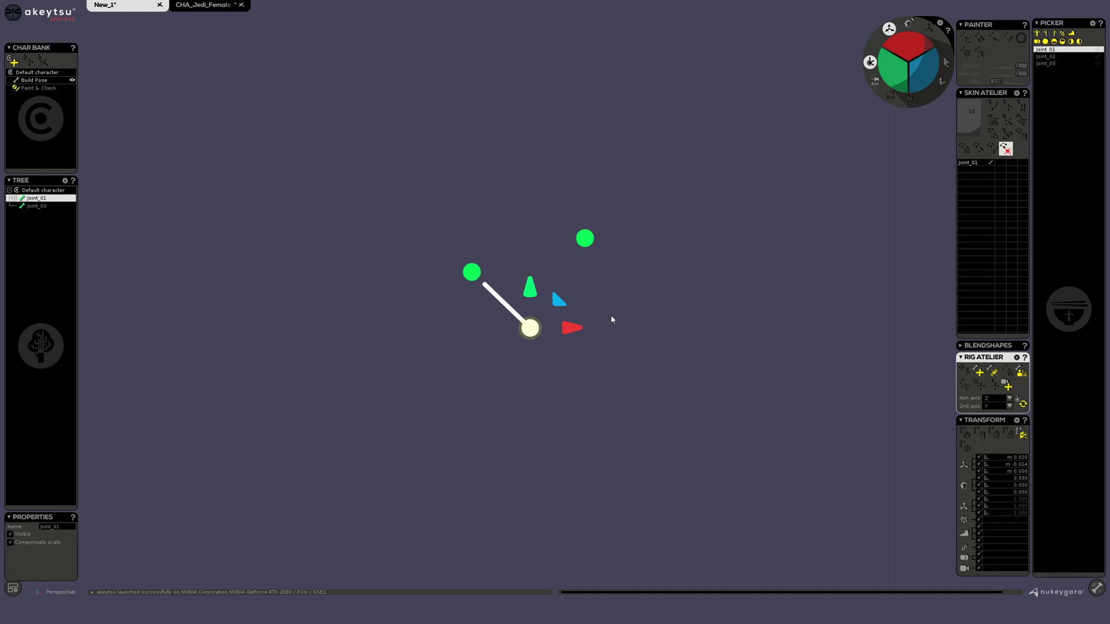
pyautogui.moveTo(556, 295); pyautogui.dragTo(598, 336)
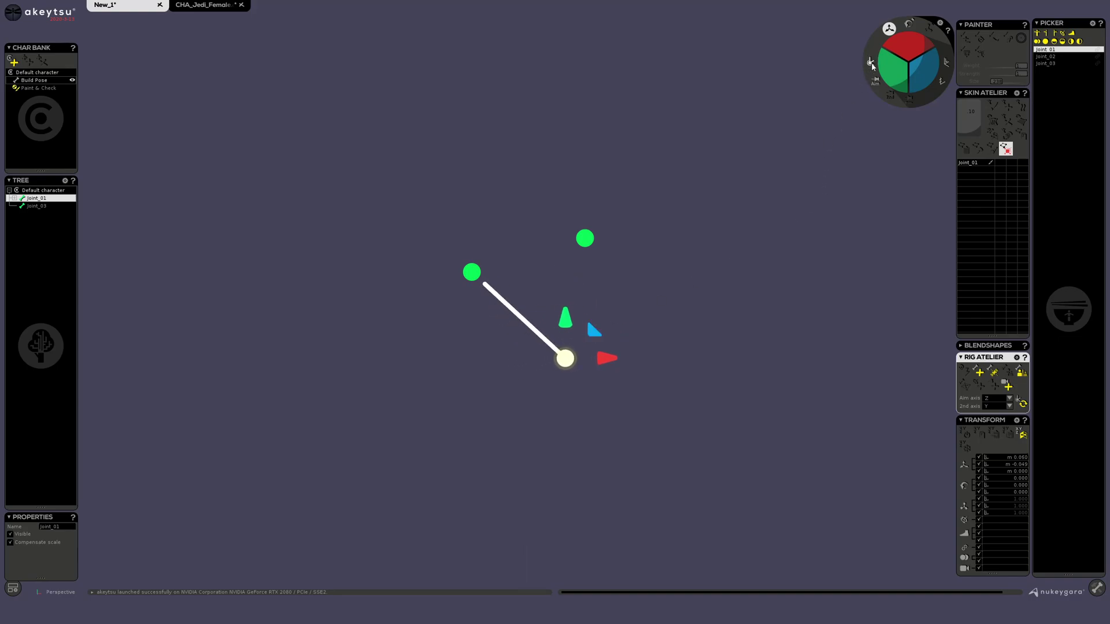
pyautogui.moveTo(595, 332); pyautogui.dragTo(551, 318)
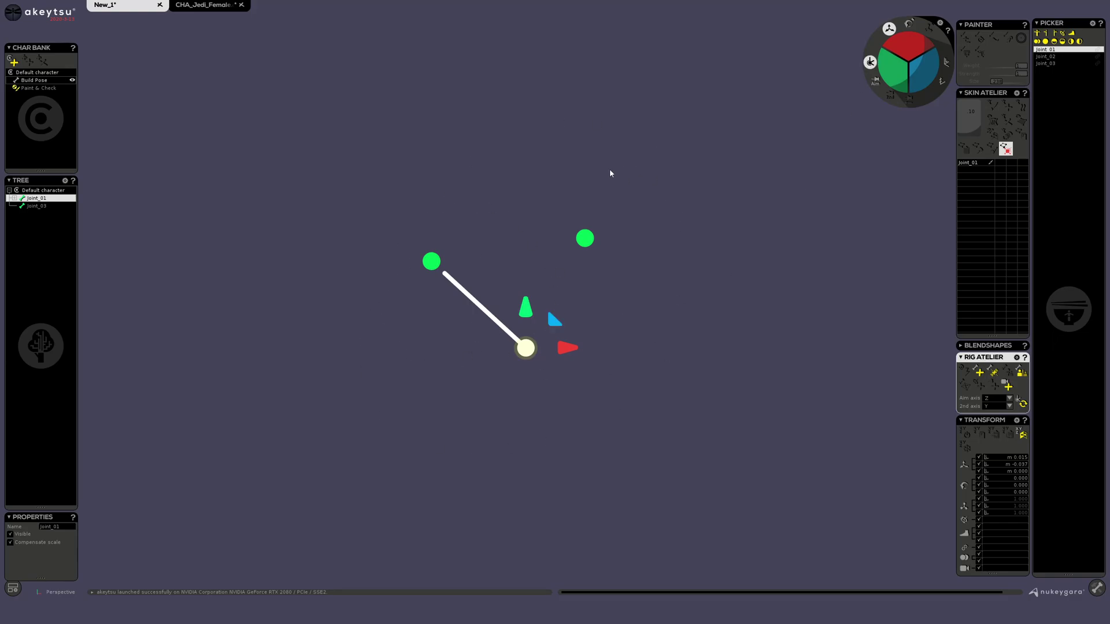
# Step: Switch to Paint & Check mode and move Joint_01 with its child by about 0.014 m in X and 0.011 m in Y
pyautogui.click(33, 89)
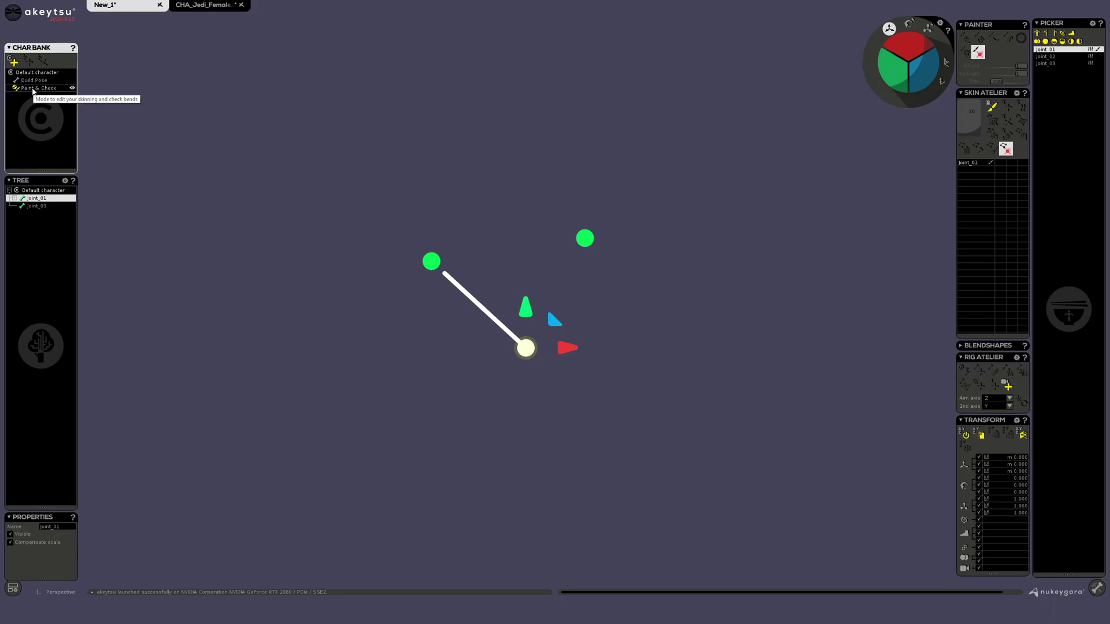
pyautogui.moveTo(554, 320)
pyautogui.mouseDown()
pyautogui.moveTo(566, 346)
pyautogui.moveTo(549, 332)
pyautogui.moveTo(544, 341)
pyautogui.moveTo(576, 314)
pyautogui.moveTo(549, 306)
pyautogui.moveTo(568, 307)
pyautogui.mouseUp()
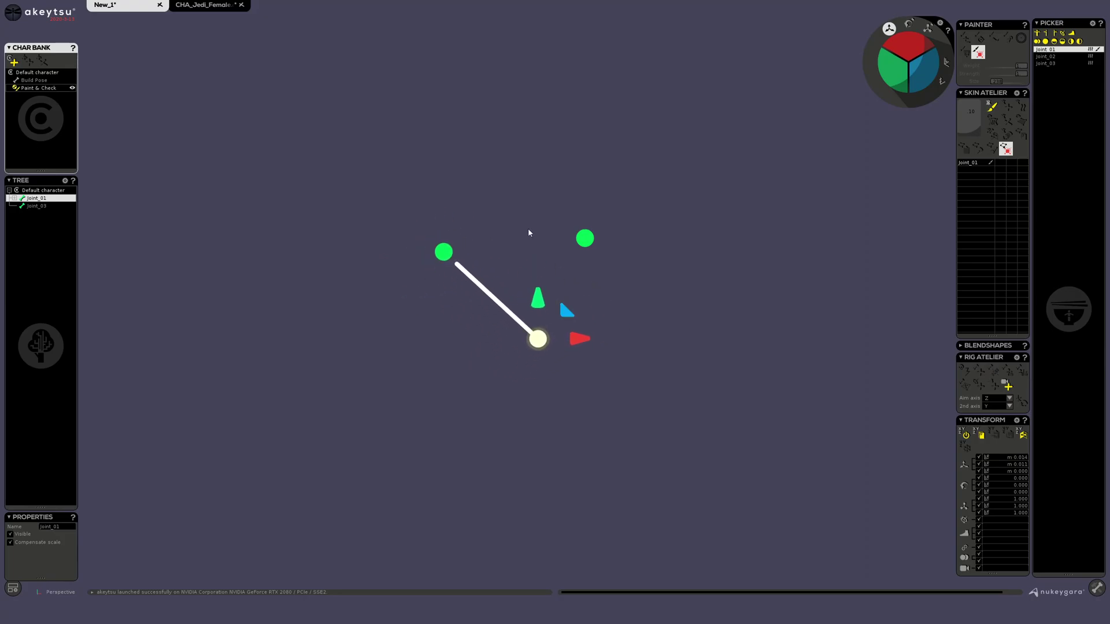
# Step: In the CHA_Jedi_Female scene, select the lower mouth control CTRL_Mouth_Down in the rigging workspace and activate Paint & Check mode
pyautogui.click(215, 7)
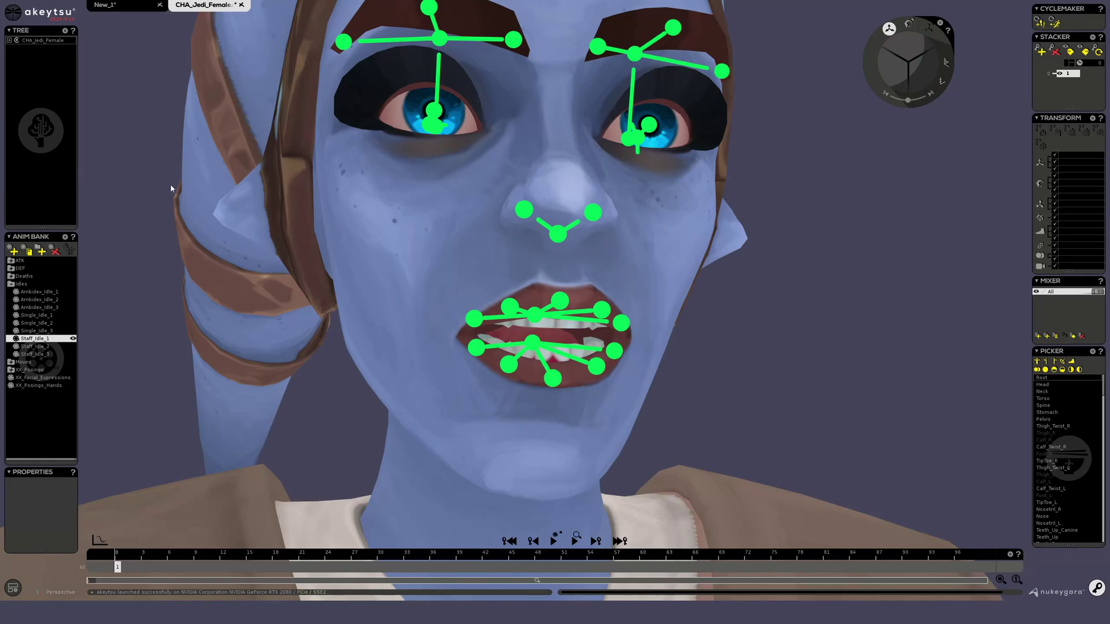
pyautogui.press('Tab')
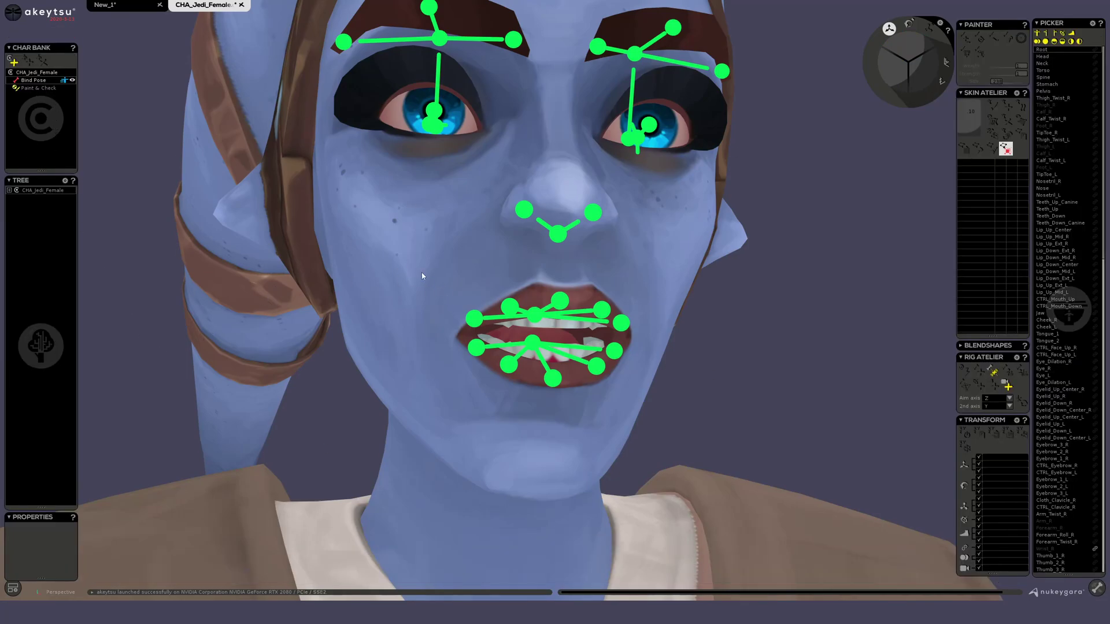
pyautogui.click(540, 345)
pyautogui.moveTo(543, 345); pyautogui.dragTo(420, 264, button='middle')
pyautogui.moveTo(420, 264); pyautogui.dragTo(587, 386)
pyautogui.click(37, 88)
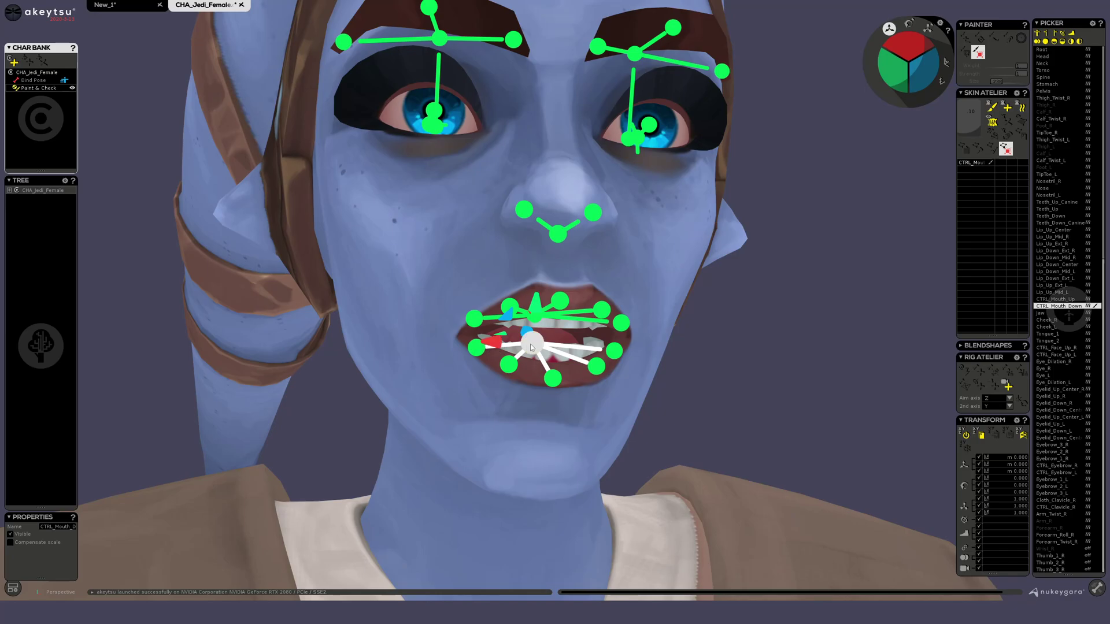
# Step: Try moving the lower mouth control sideways with its child lip joints, undo the moves and clear the selection
pyautogui.moveTo(532, 345)
pyautogui.mouseDown()
pyautogui.moveTo(528, 384)
pyautogui.moveTo(493, 315)
pyautogui.moveTo(632, 352)
pyautogui.mouseUp()
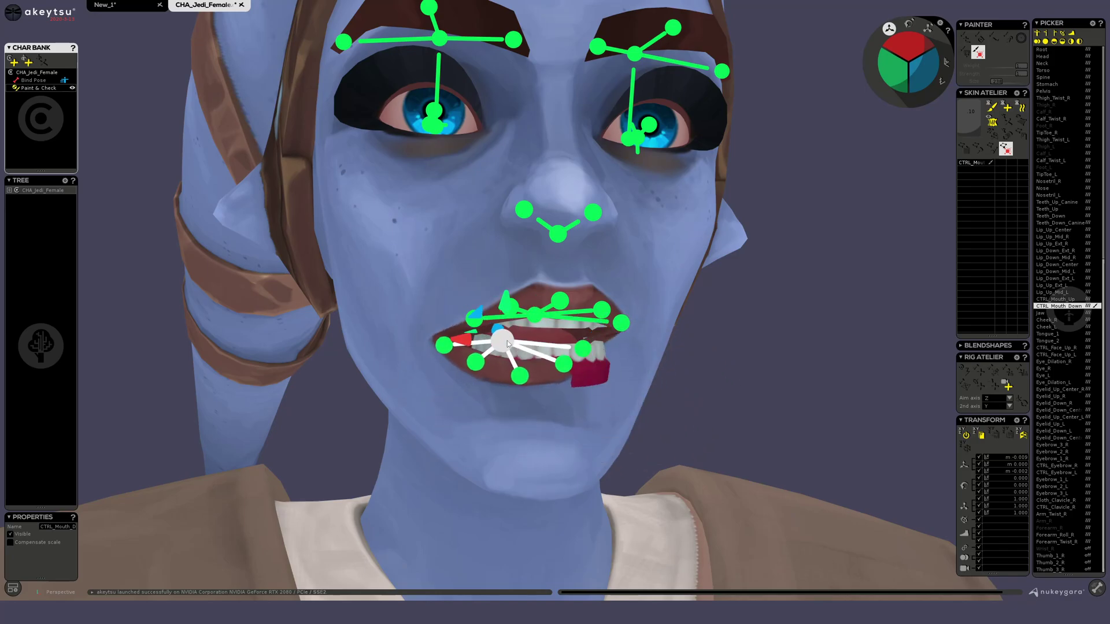
pyautogui.moveTo(508, 344); pyautogui.dragTo(664, 377)
pyautogui.click(659, 365)
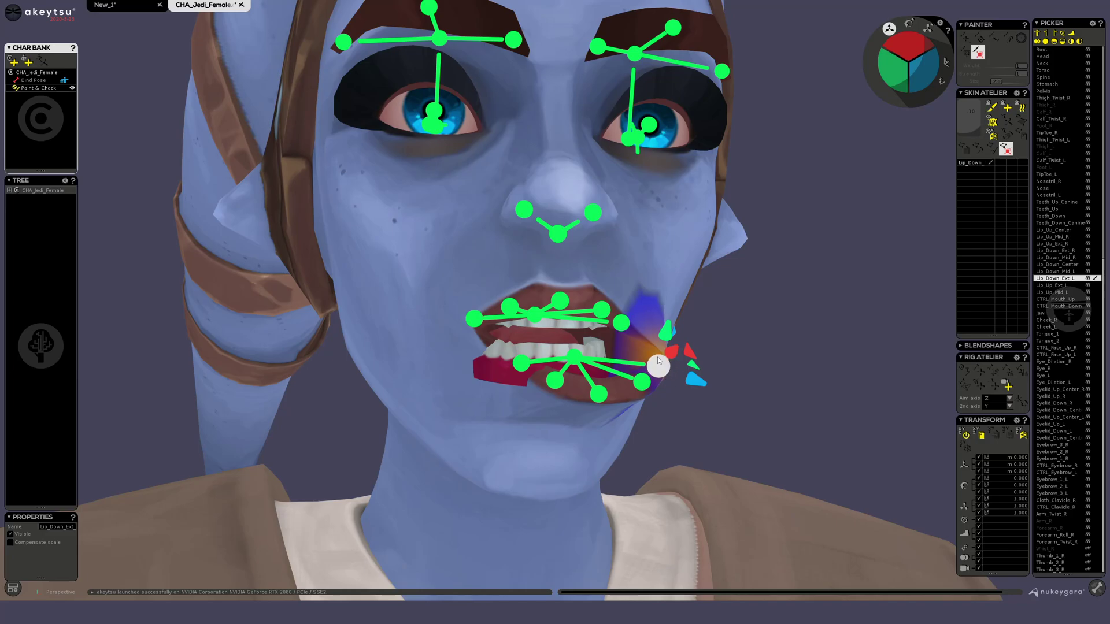
pyautogui.hotkey('ctrl', 'z')
pyautogui.hotkey('ctrl', 'z')
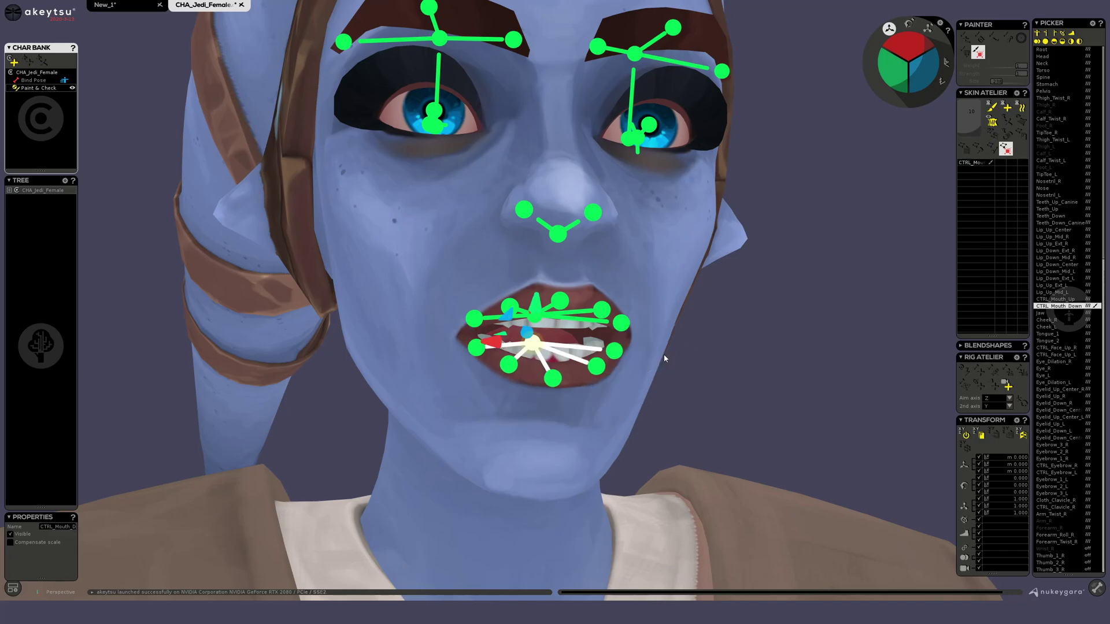
pyautogui.click(708, 341)
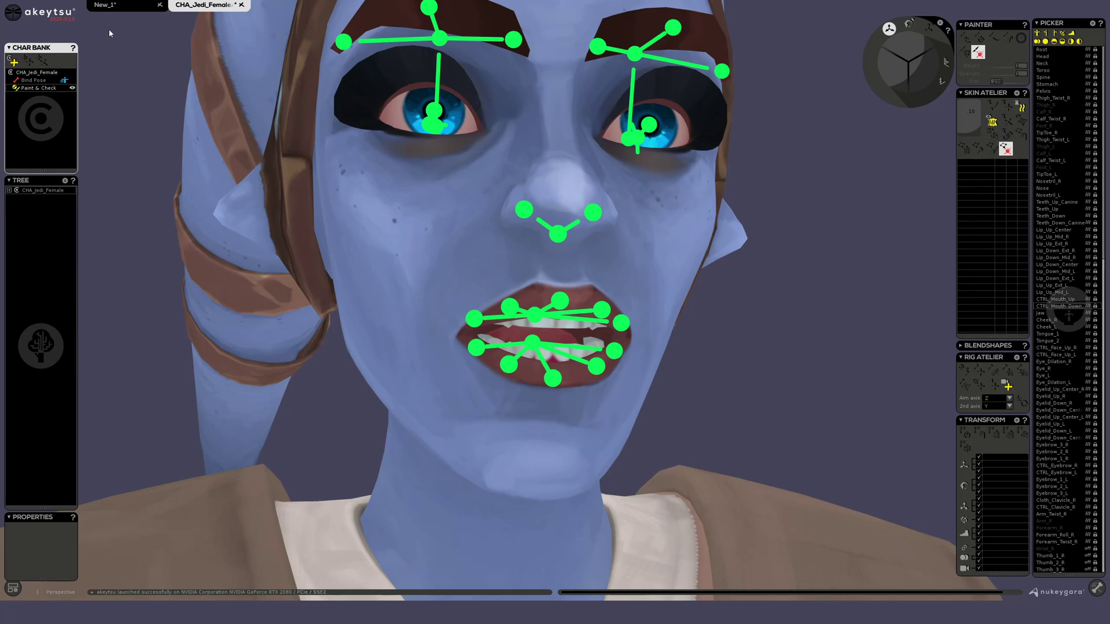
# Step: Return to the New_1 scene, try rotating Joint_01 with its child, and undo the rotation
pyautogui.click(104, 5)
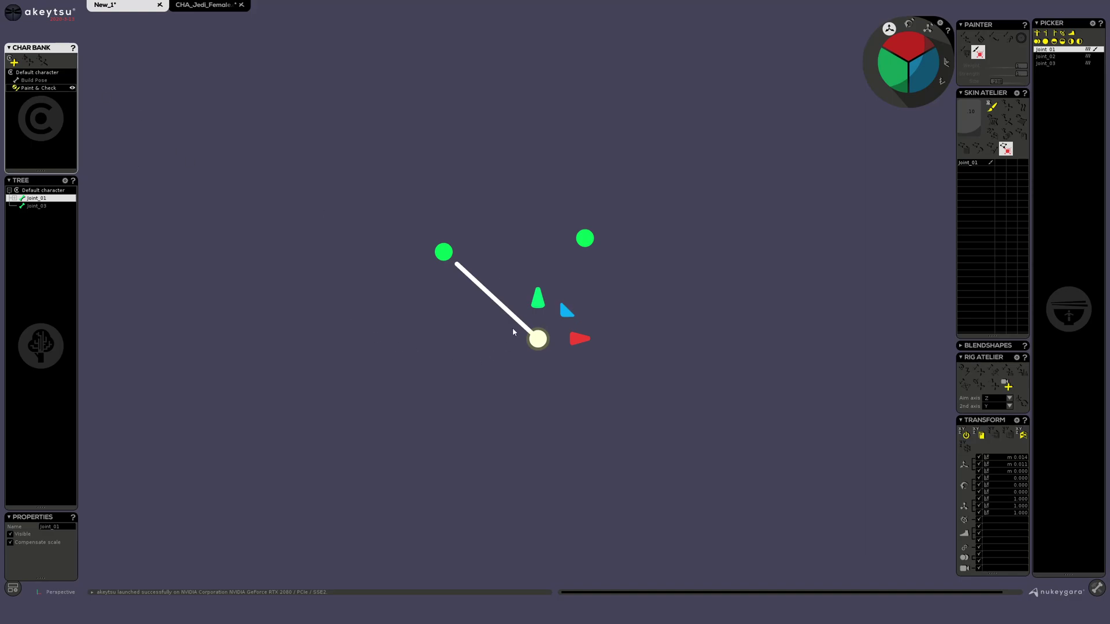
pyautogui.press('e')
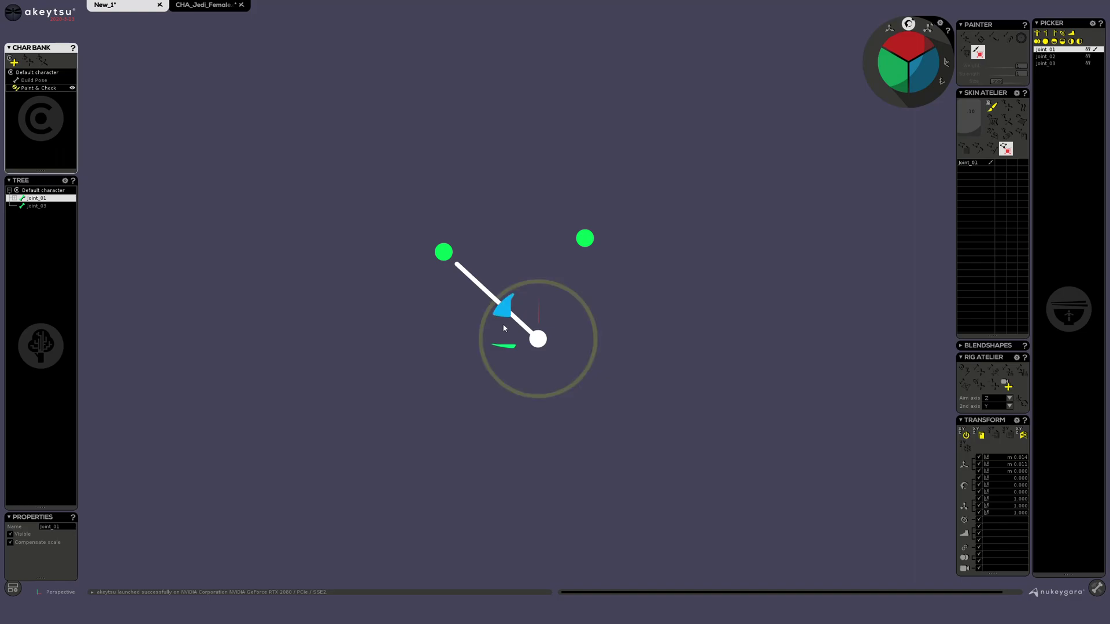
pyautogui.moveTo(532, 291); pyautogui.dragTo(540, 256)
pyautogui.hotkey('ctrl', 'z')
pyautogui.press('w')
# Step: Parent Joint_03 to Joint_01 in the Build Pose, and return to Paint & Check mode
pyautogui.click(586, 236)
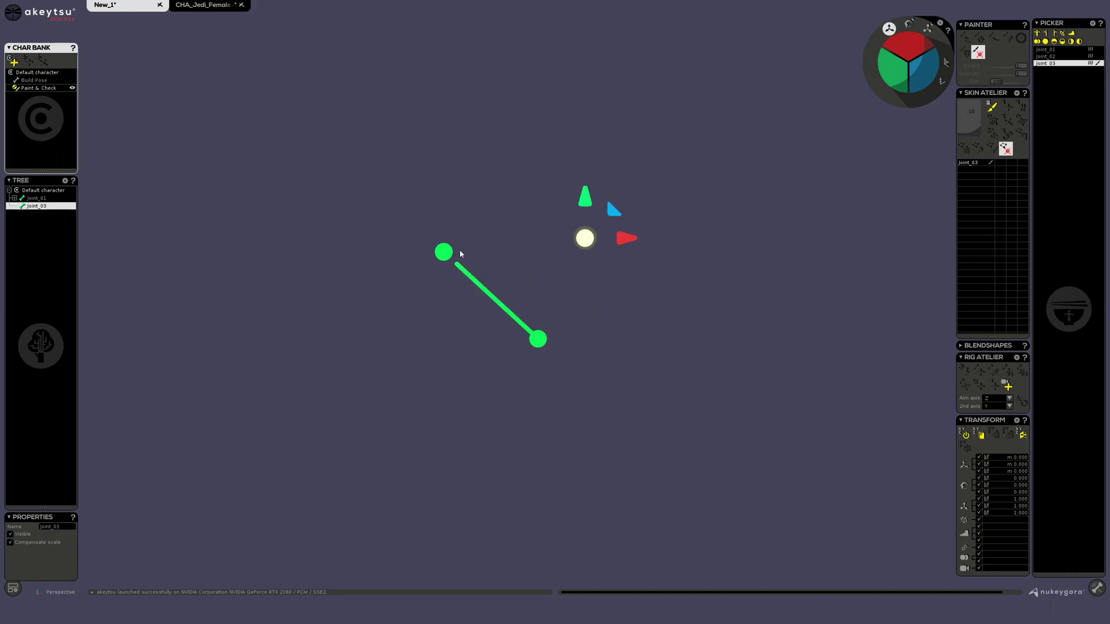
pyautogui.click(539, 340)
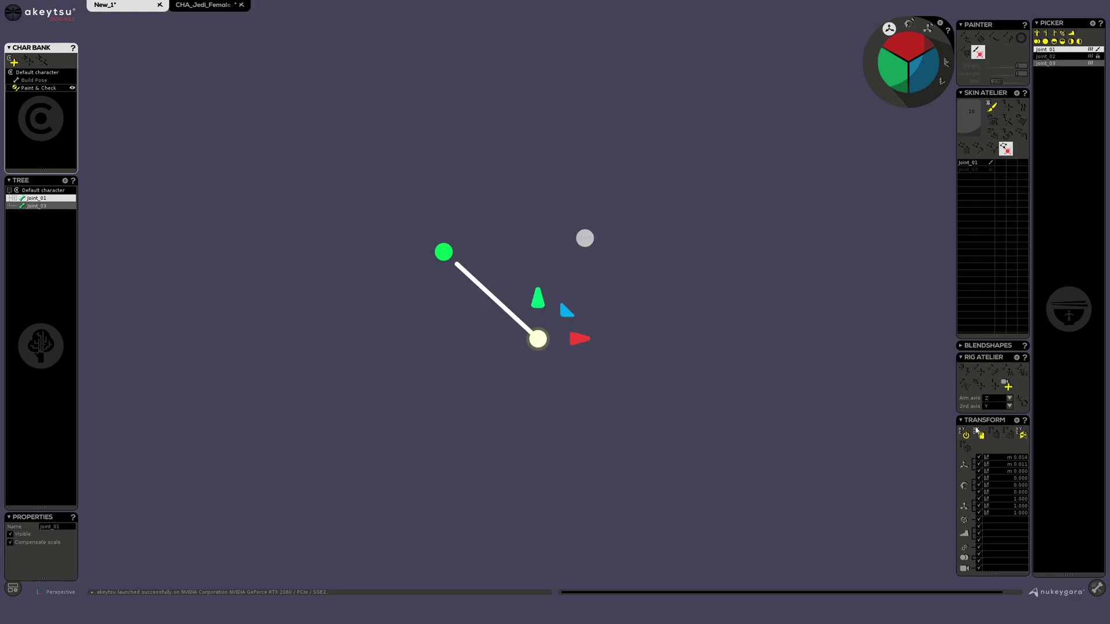
pyautogui.click(35, 81)
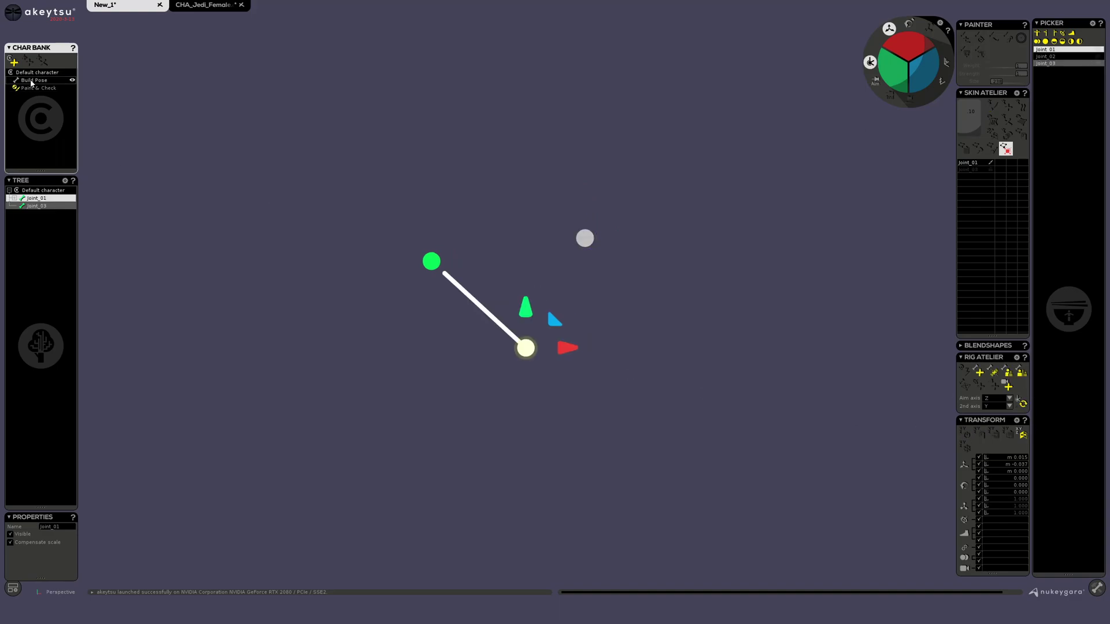
pyautogui.click(1012, 374)
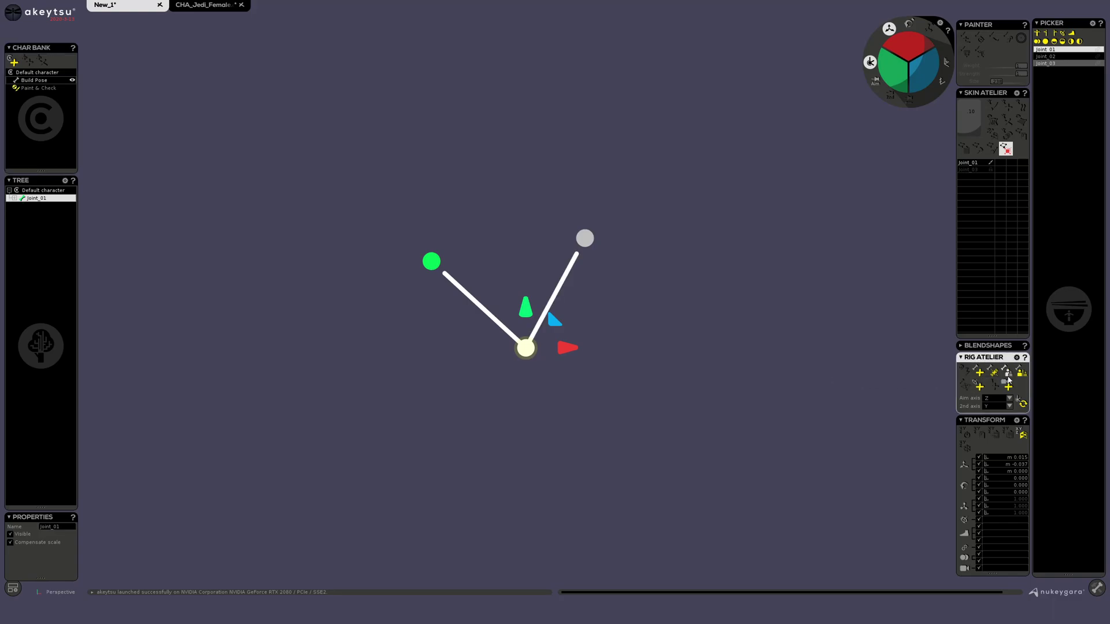
pyautogui.click(48, 88)
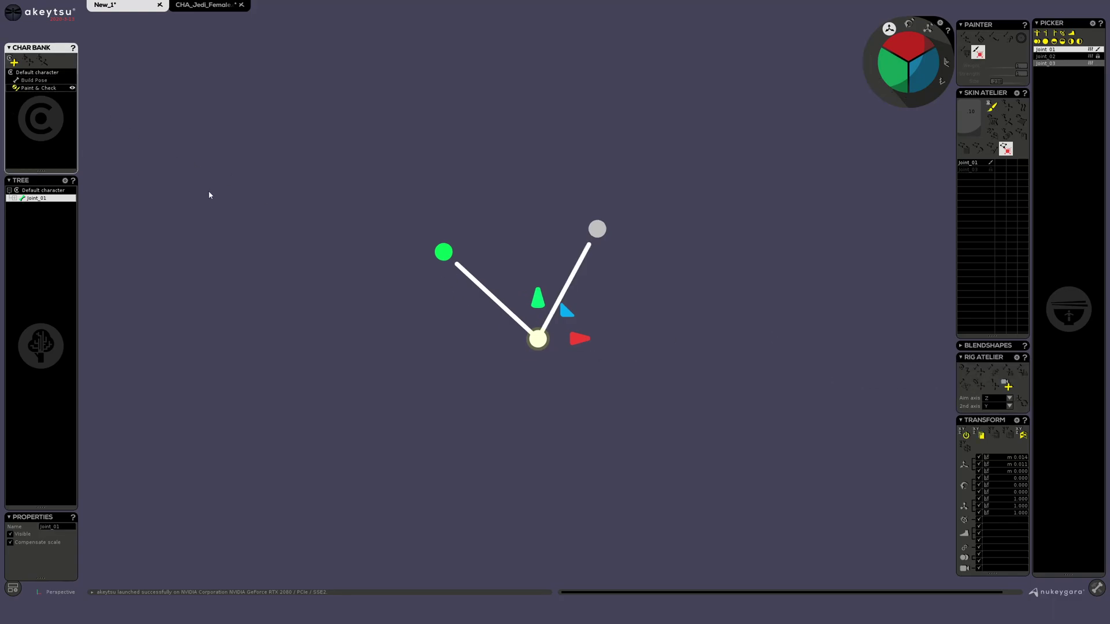
# Step: Try rotating, moving and scaling Joint_01 together with its two child joints, undoing each change
pyautogui.press('e')
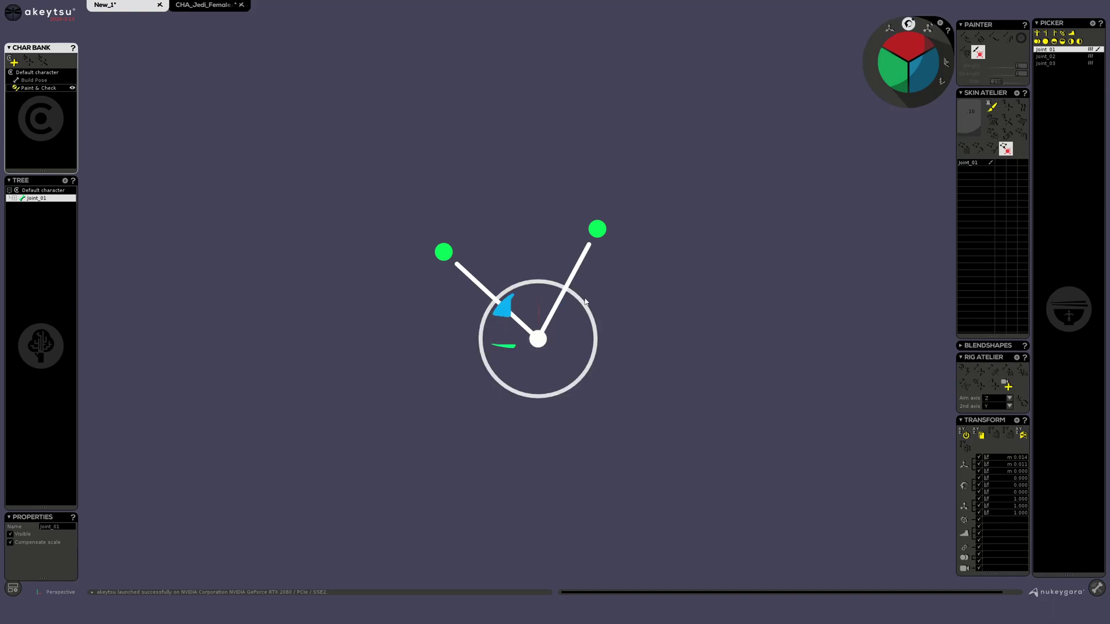
pyautogui.moveTo(570, 316); pyautogui.dragTo(543, 312)
pyautogui.press('w')
pyautogui.hotkey('ctrl', 'z')
pyautogui.press('r')
pyautogui.hotkey('ctrl', 'z')
pyautogui.press('w')
# Step: Select Joint_03, Joint_02 and Joint_01 in turn to examine which joints are children and which is the parent
pyautogui.click(599, 228)
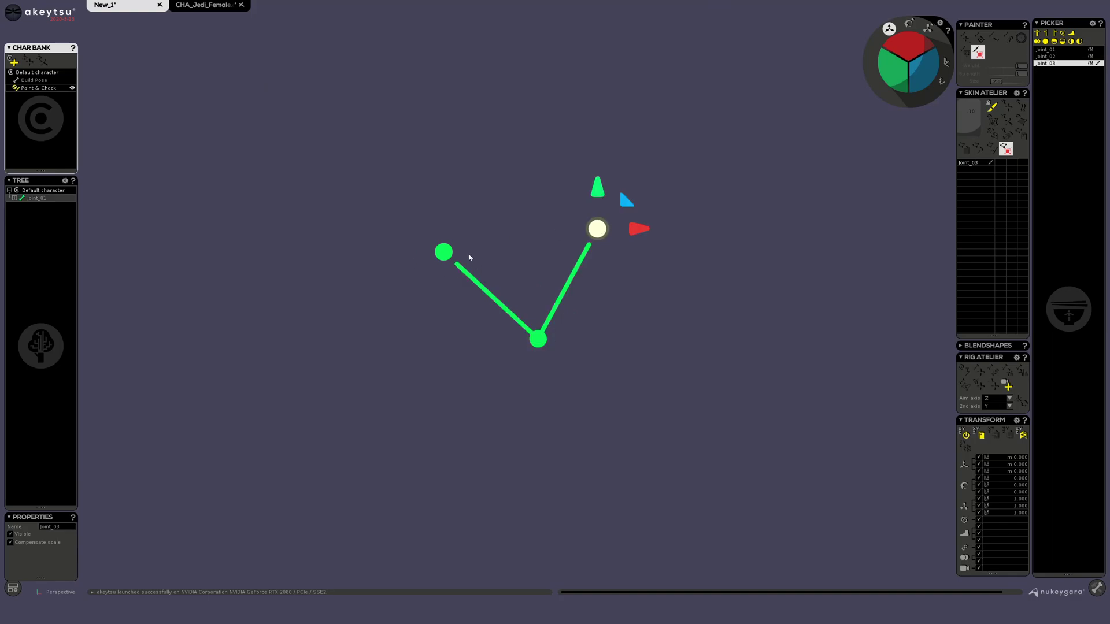
pyautogui.click(444, 252)
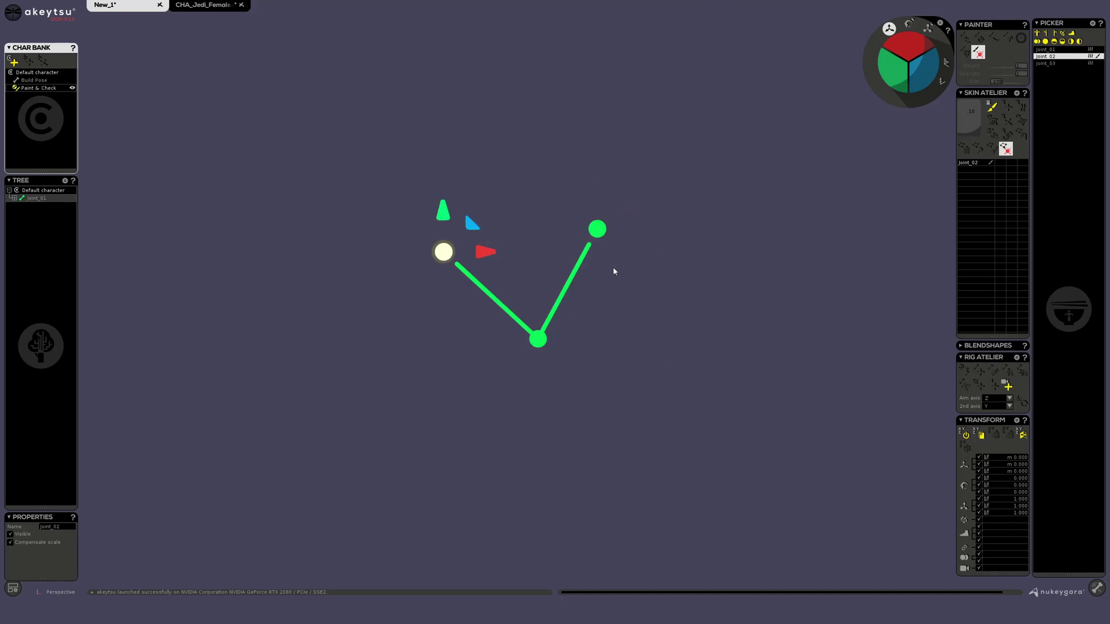
pyautogui.click(537, 342)
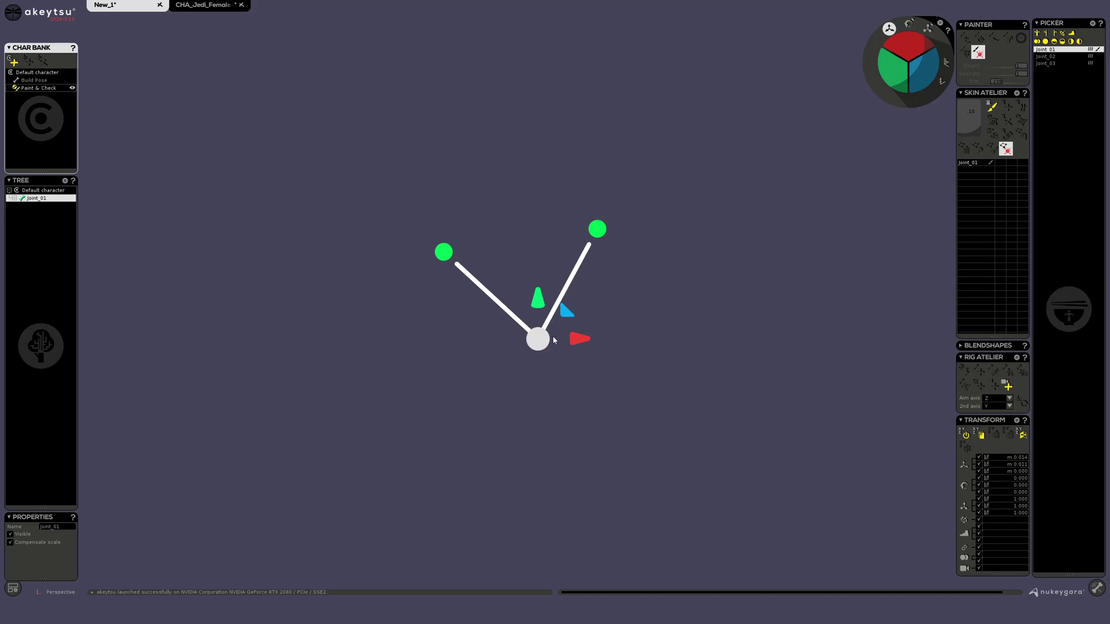
pyautogui.click(596, 230)
# Step: Try moving the child joints Joint_02 and Joint_03 independently of each other, and undo the moves
pyautogui.click(444, 252)
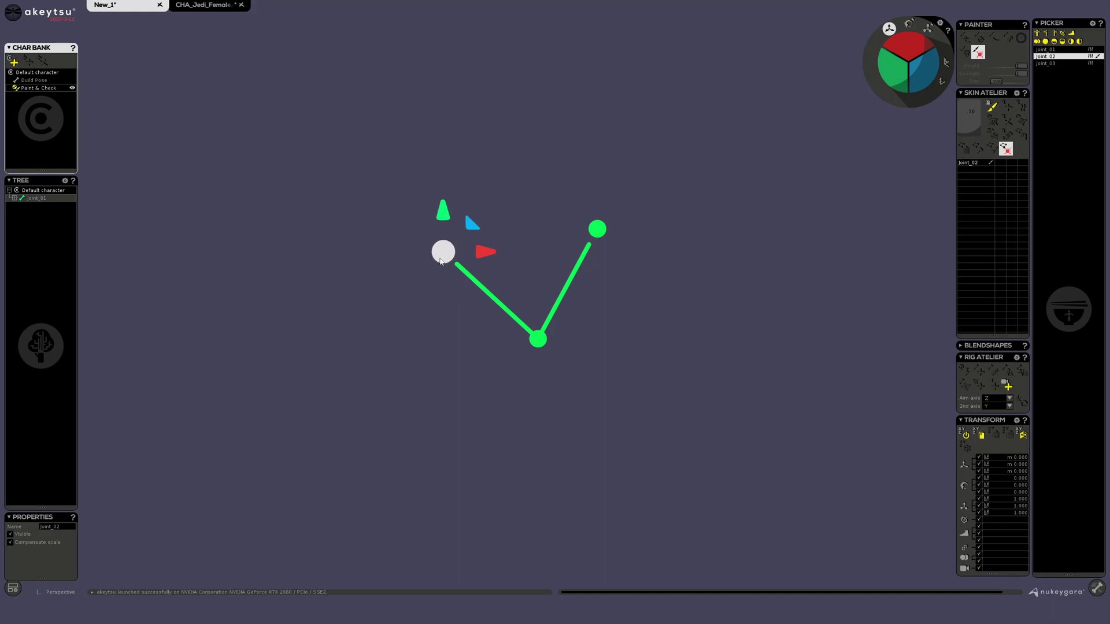
pyautogui.moveTo(470, 220); pyautogui.dragTo(382, 67)
pyautogui.click(597, 229)
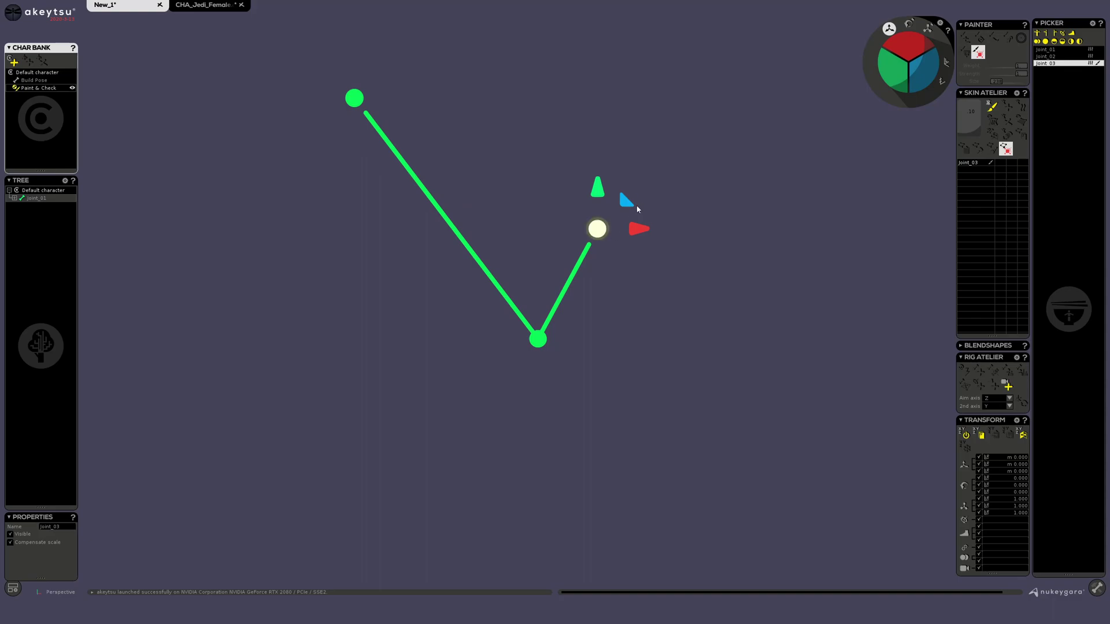
pyautogui.moveTo(625, 203); pyautogui.dragTo(530, 60)
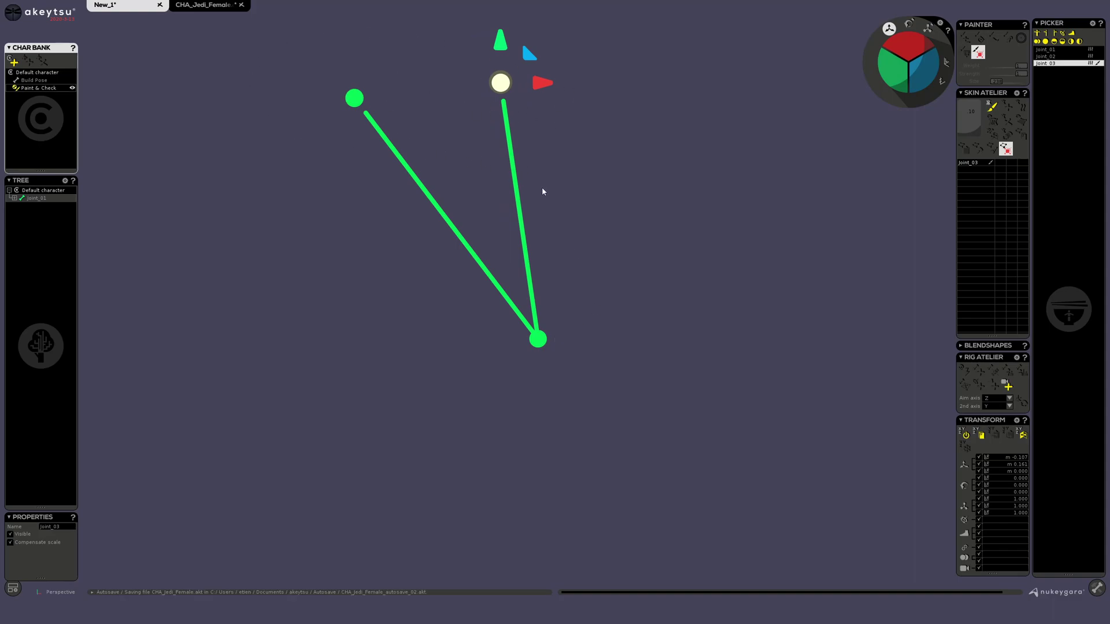
pyautogui.moveTo(536, 46); pyautogui.dragTo(508, 190)
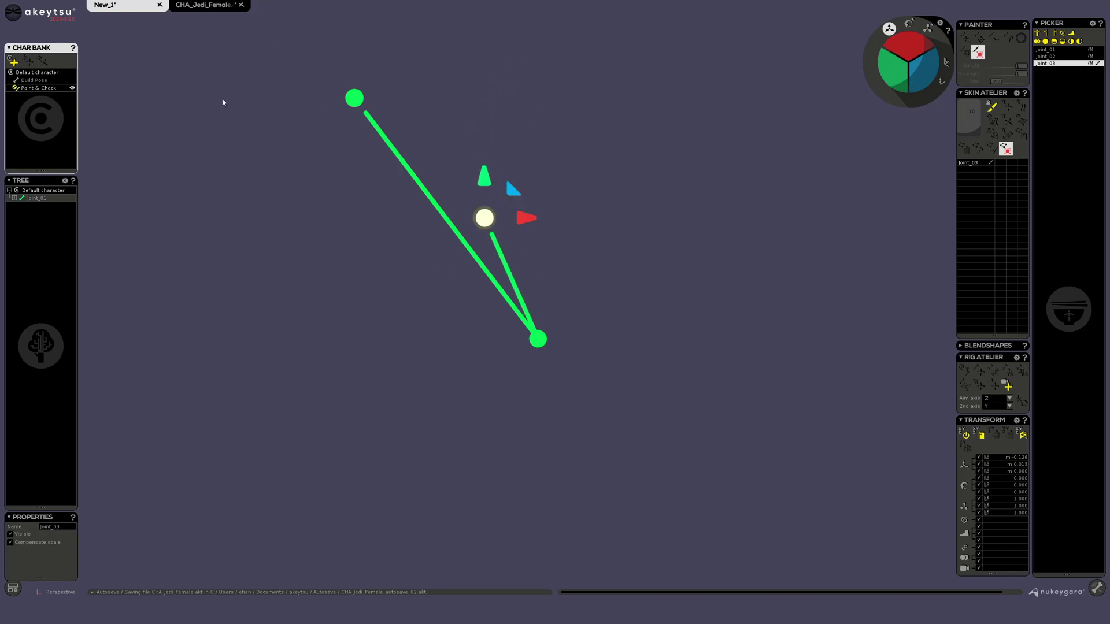
pyautogui.hotkey('ctrl', 'z')
pyautogui.hotkey('ctrl', 'z')
pyautogui.hotkey('ctrl', 'z')
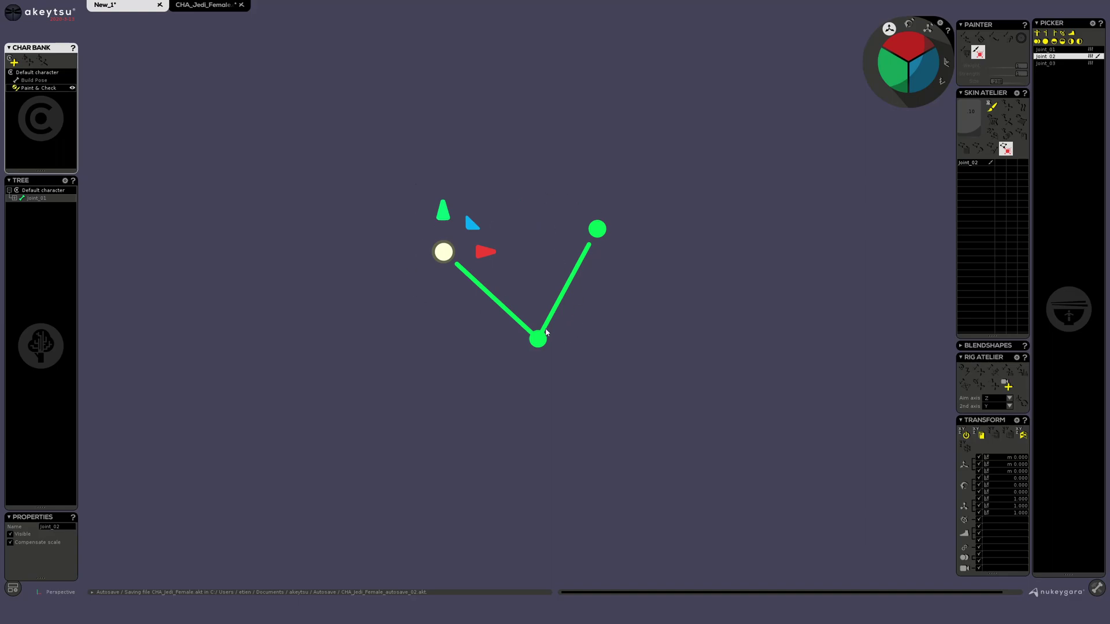
# Step: Select the parent Joint_01 and its children Joint_02 and Joint_03 one after another to compare their roles
pyautogui.click(541, 337)
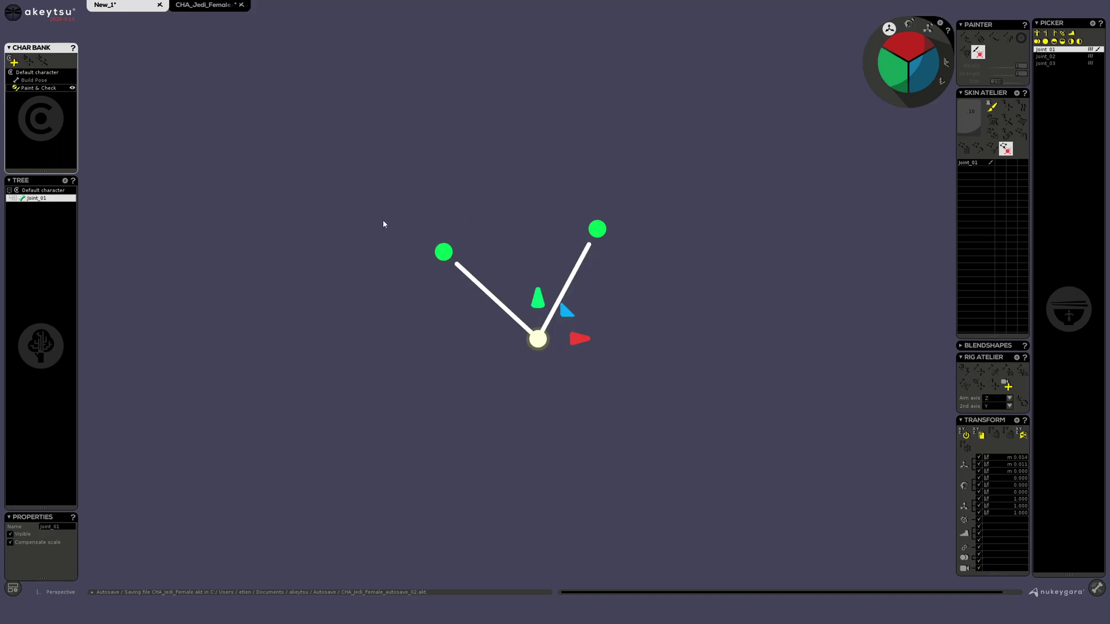
pyautogui.click(444, 253)
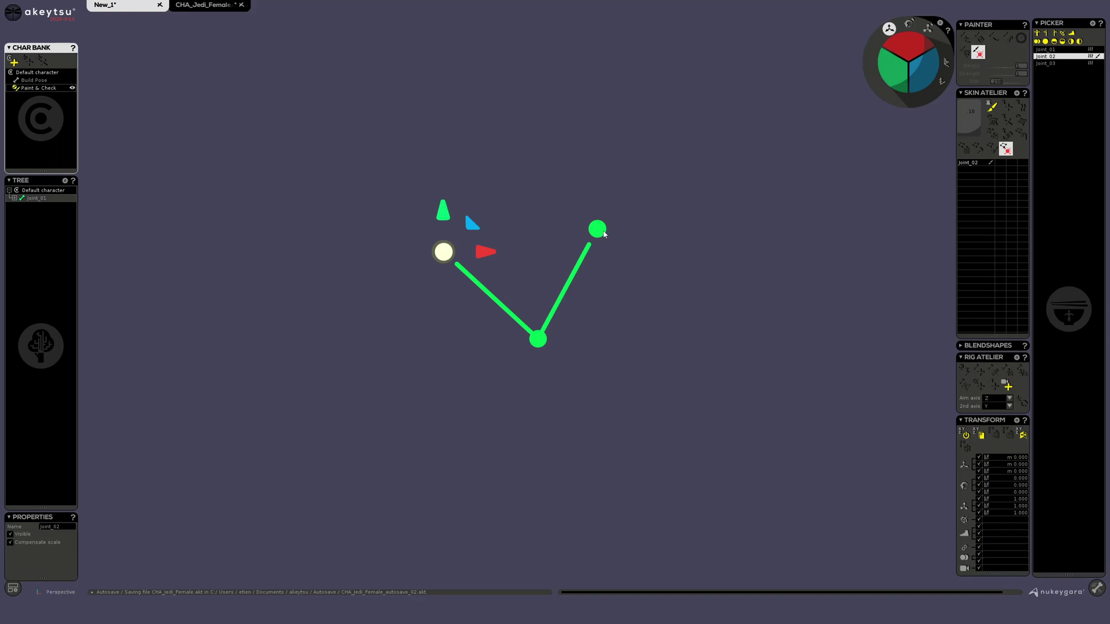
pyautogui.click(600, 230)
pyautogui.moveTo(618, 191)
pyautogui.mouseDown()
pyautogui.moveTo(455, 7)
pyautogui.moveTo(773, 152)
pyautogui.moveTo(594, 86)
pyautogui.moveTo(618, 187)
pyautogui.mouseUp()
# Step: Try moving and rotating the parent Joint_01 with both children attached, and undo the transforms
pyautogui.click(539, 339)
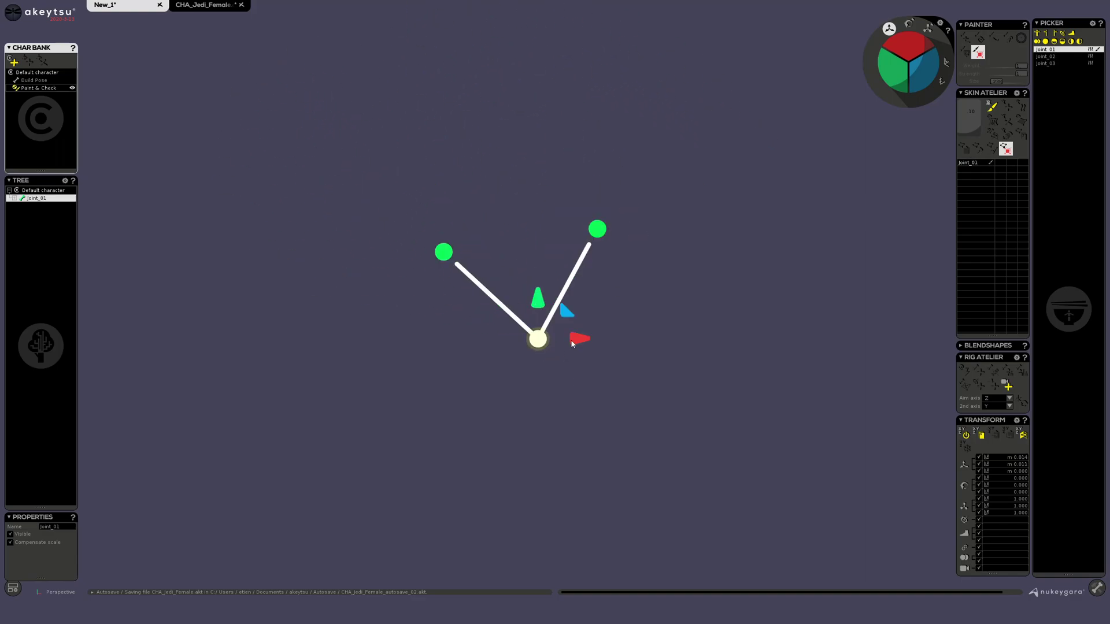
pyautogui.moveTo(571, 320)
pyautogui.mouseDown()
pyautogui.moveTo(641, 218)
pyautogui.moveTo(475, 226)
pyautogui.moveTo(561, 289)
pyautogui.moveTo(557, 312)
pyautogui.mouseUp()
pyautogui.press('e')
pyautogui.press('w')
pyautogui.moveTo(542, 345); pyautogui.dragTo(572, 439)
pyautogui.hotkey('ctrl', 'z')
pyautogui.press('e')
pyautogui.press('w')
pyautogui.hotkey('ctrl', 'z')
# Step: Select Joint_03 and Joint_02 together, move them about -0.049 m in X and 0.143 m in Y, and try rotating them
pyautogui.click(597, 229)
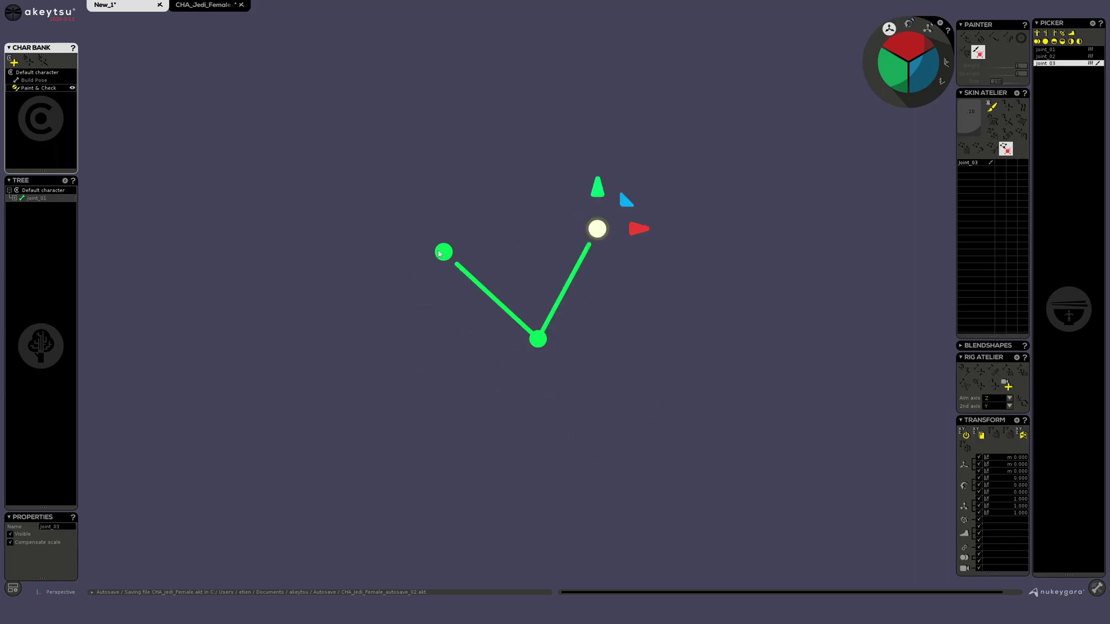
pyautogui.click(443, 252)
pyautogui.moveTo(483, 229); pyautogui.dragTo(473, 102)
pyautogui.press('e')
pyautogui.hotkey('ctrl', 'z')
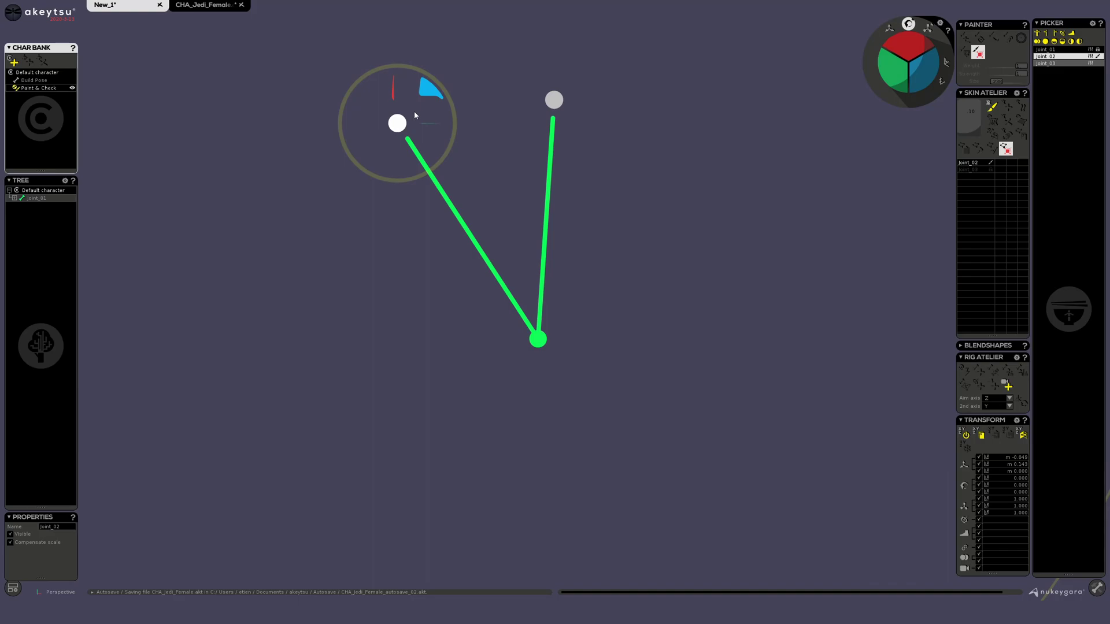
pyautogui.click(413, 110)
pyautogui.moveTo(449, 95); pyautogui.dragTo(484, 69)
pyautogui.moveTo(540, 345); pyautogui.dragTo(801, 184)
pyautogui.hotkey('ctrl', 'z')
# Step: In the Build Pose, select Joint_03 and Joint_02 and parent Joint_03 to Joint_02 to form a chain
pyautogui.click(470, 216)
pyautogui.click(555, 102)
pyautogui.keyDown('shift'); pyautogui.click(410, 135); pyautogui.keyUp('shift')
pyautogui.click(35, 81)
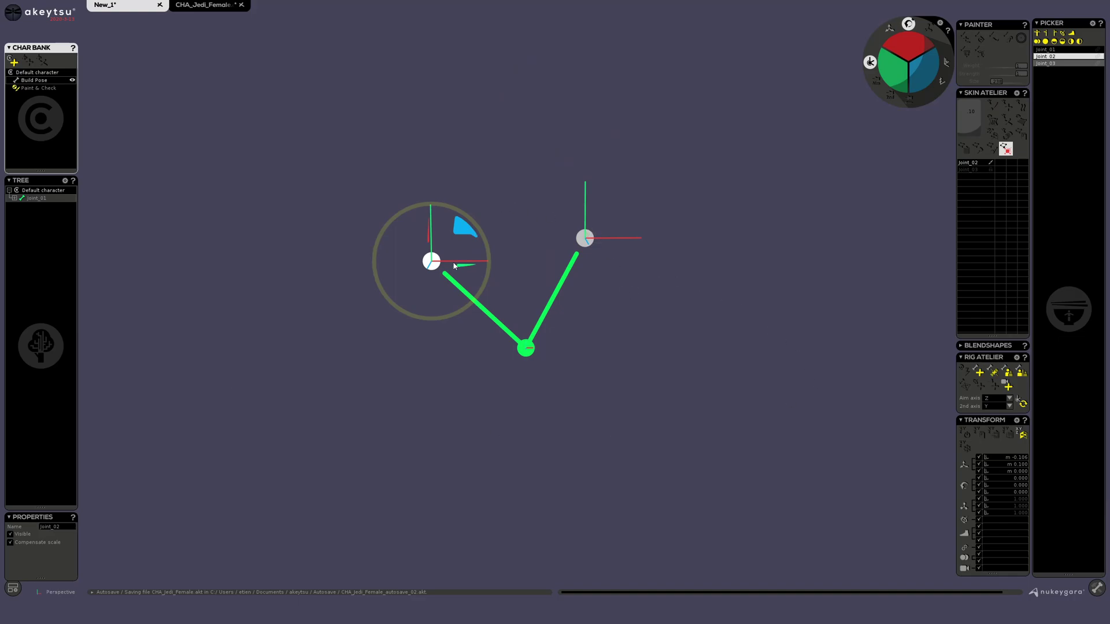
pyautogui.click(591, 237)
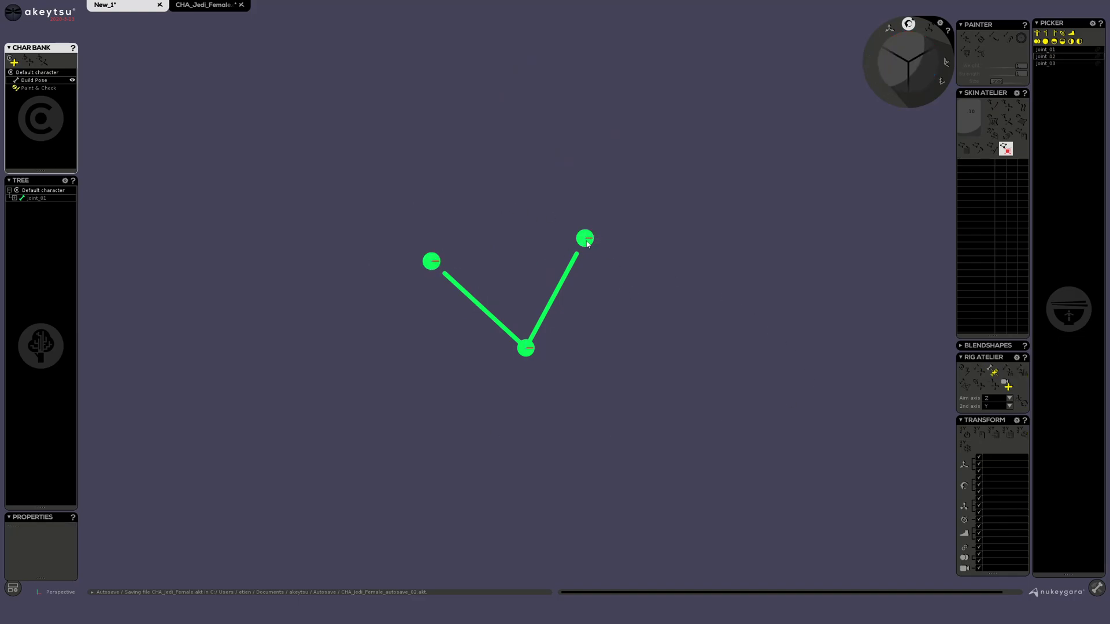
pyautogui.click(433, 263)
pyautogui.click(1005, 387)
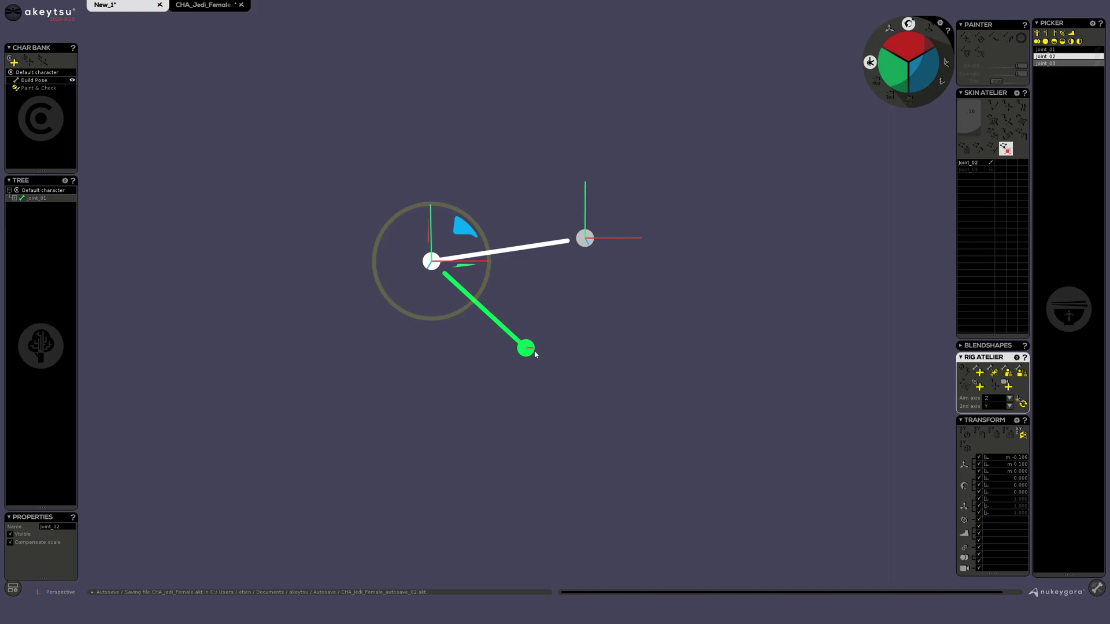
# Step: Return to Paint & Check mode, reset the transforms of Joint_01 and its whole hierarchy, and clear the selection
pyautogui.click(32, 88)
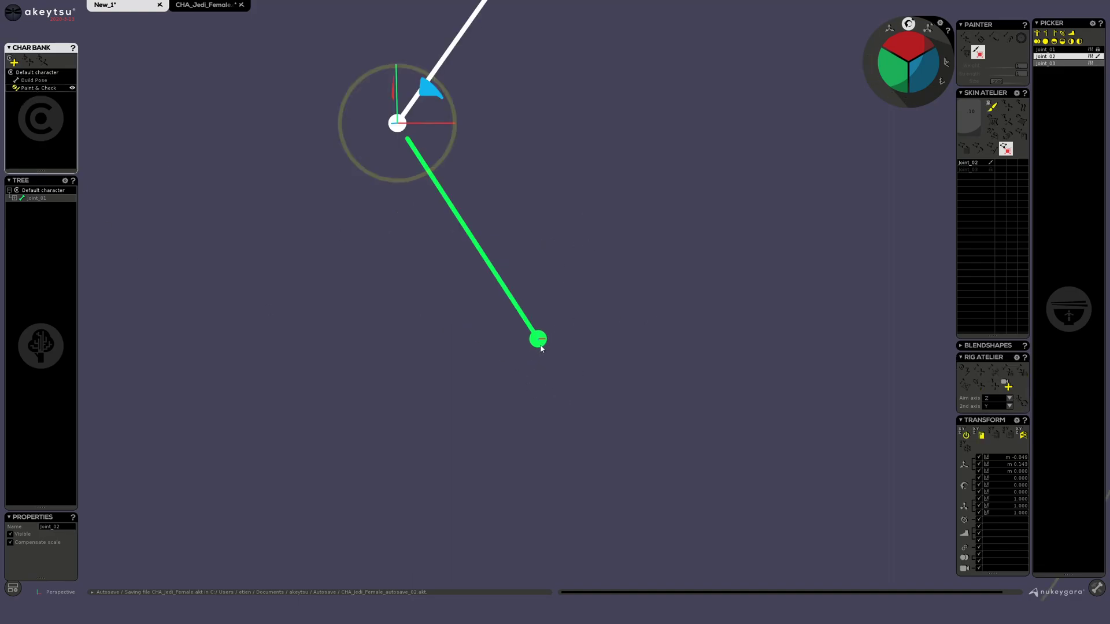
pyautogui.click(539, 345)
pyautogui.doubleClick(537, 340)
pyautogui.press('0')
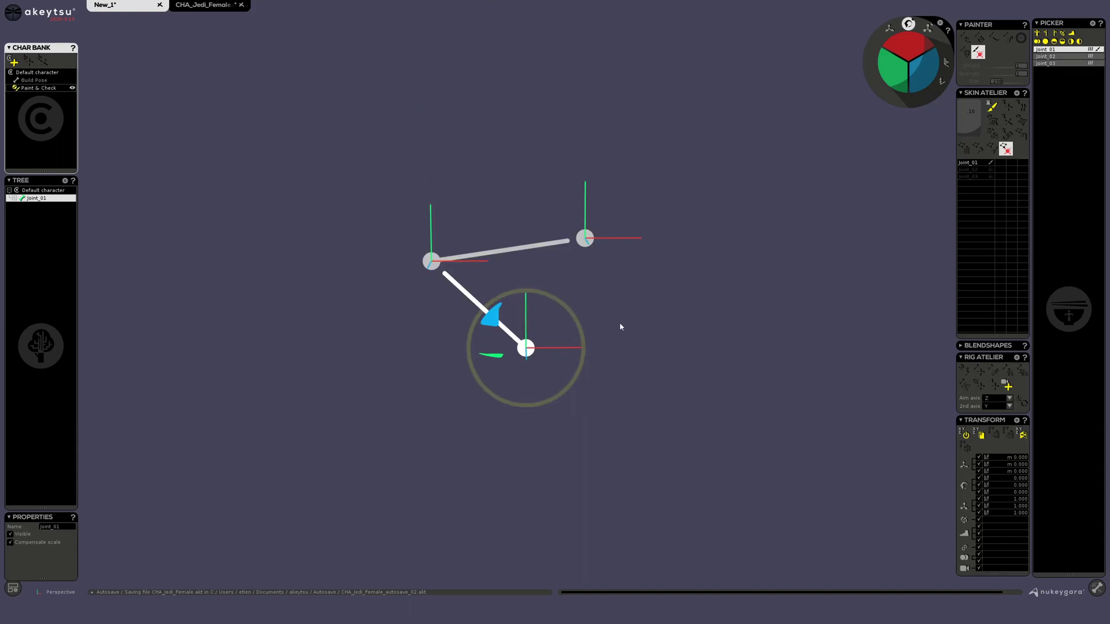
pyautogui.click(620, 324)
# Step: Try a small rotation of Joint_01 with its child chain, and undo it
pyautogui.click(524, 348)
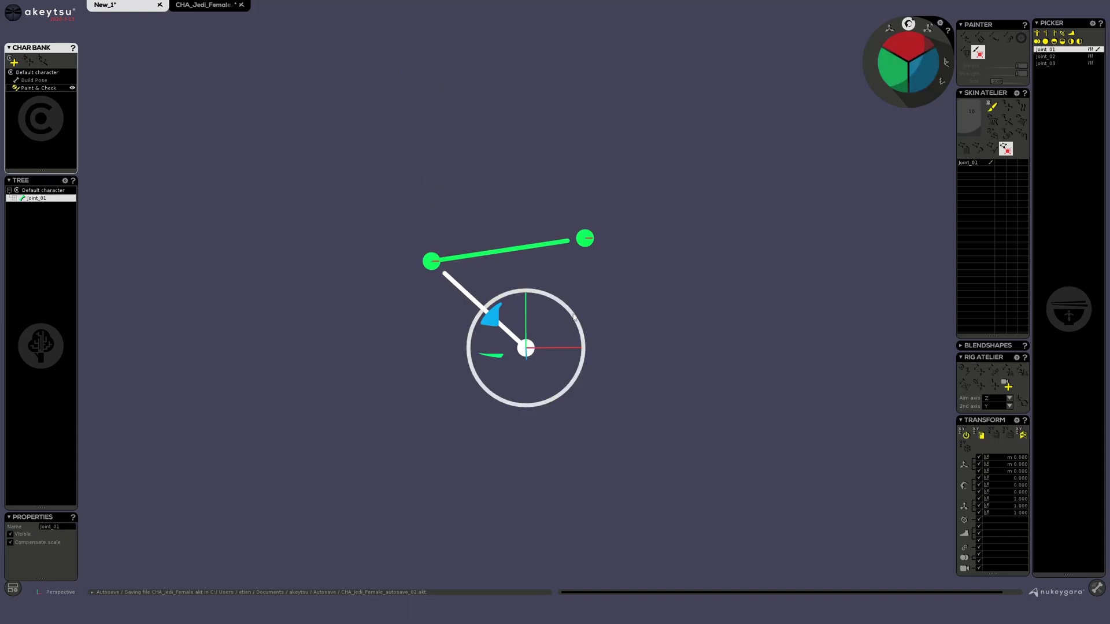
pyautogui.moveTo(574, 317); pyautogui.dragTo(609, 295)
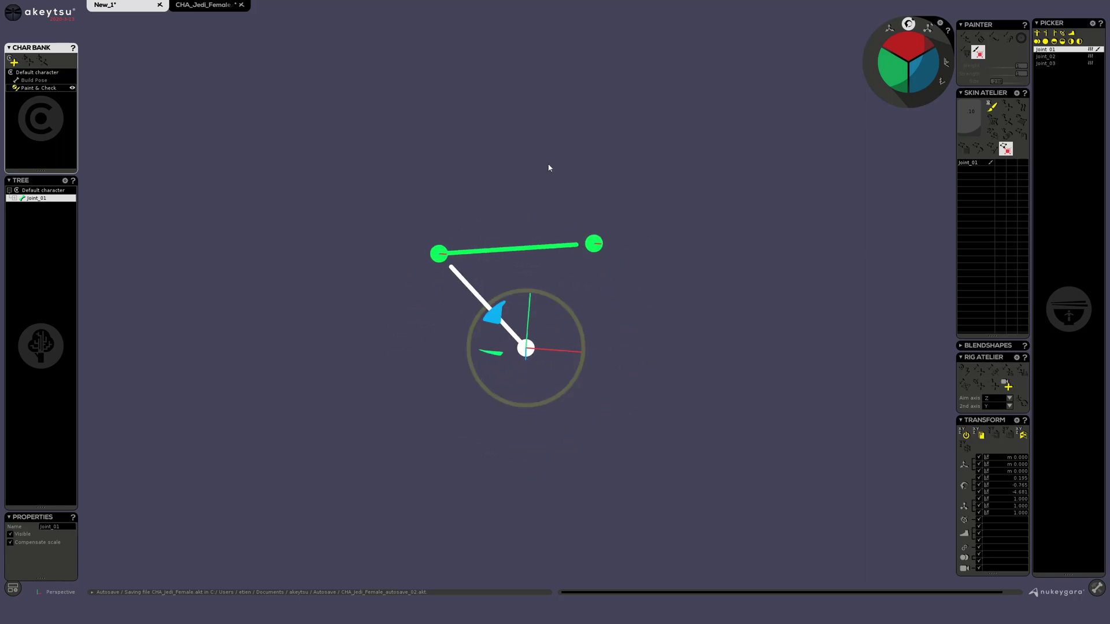
pyautogui.keyDown('alt'); pyautogui.moveTo(437, 237); pyautogui.dragTo(451, 263); pyautogui.keyUp('alt')
pyautogui.hotkey('ctrl', 'z')
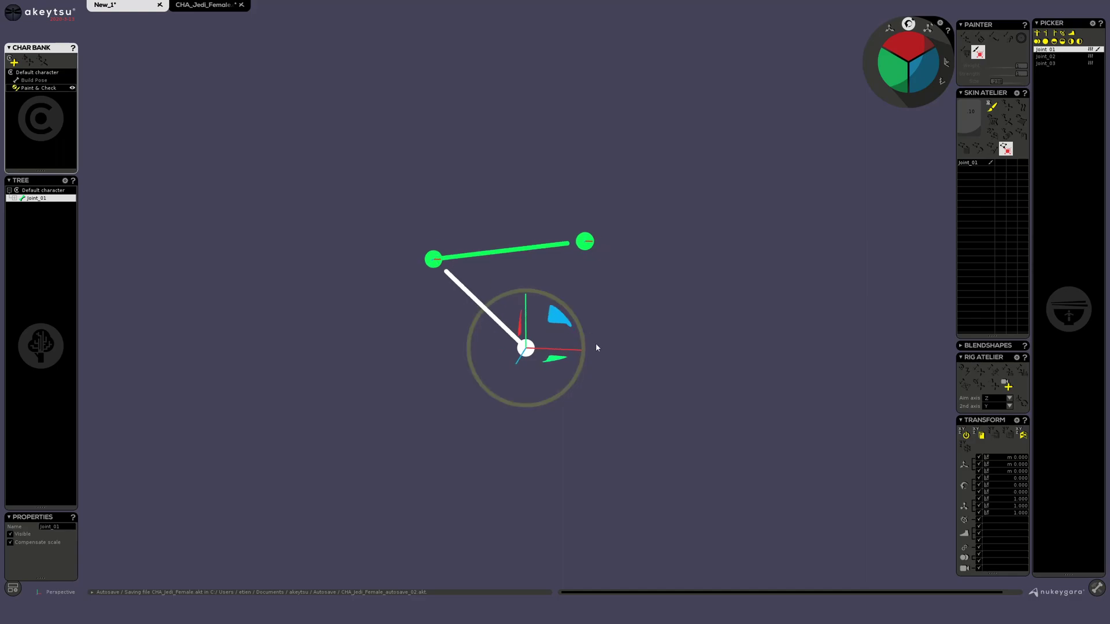
# Step: Rotate Joint_01 with its child chain about 65° in Z, and rotate Joint_02 about 86° in Z
pyautogui.moveTo(575, 322); pyautogui.dragTo(496, 267)
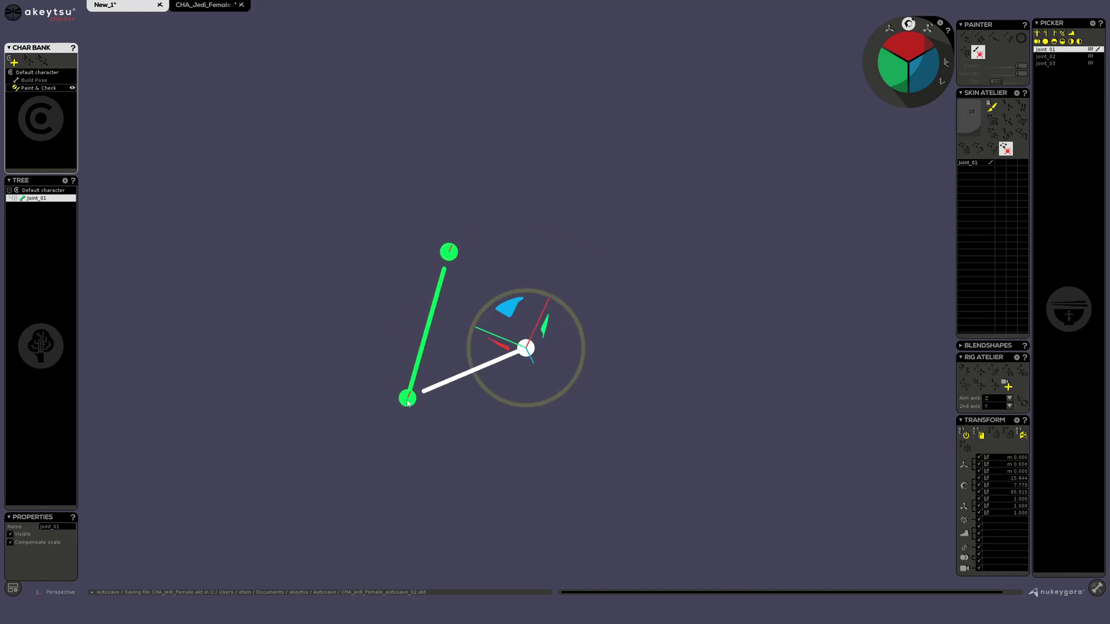
pyautogui.click(449, 252)
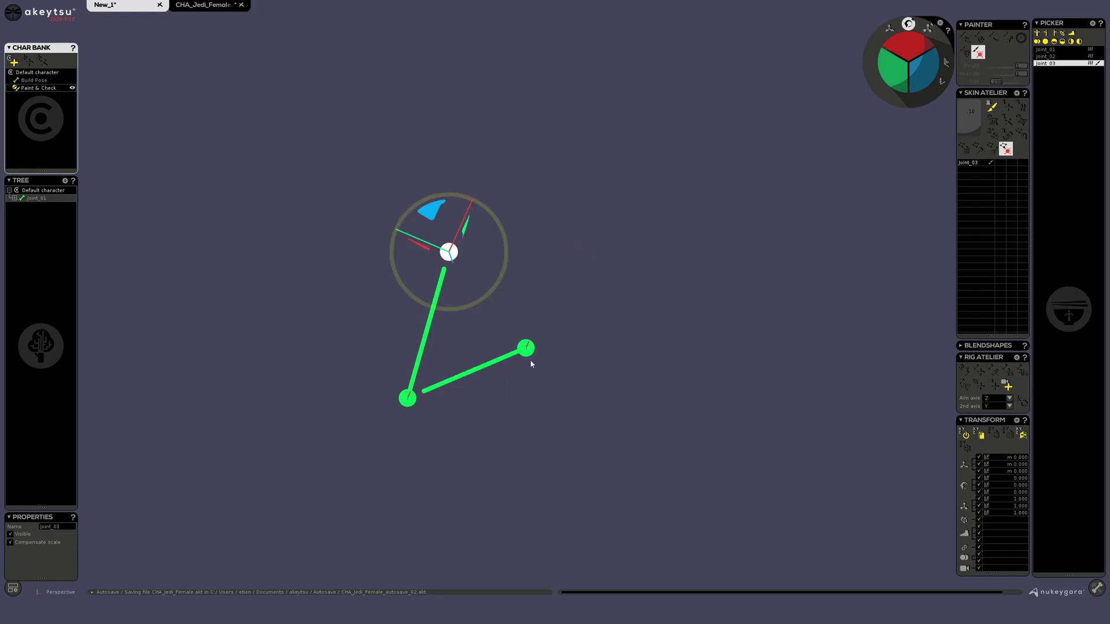
pyautogui.click(410, 396)
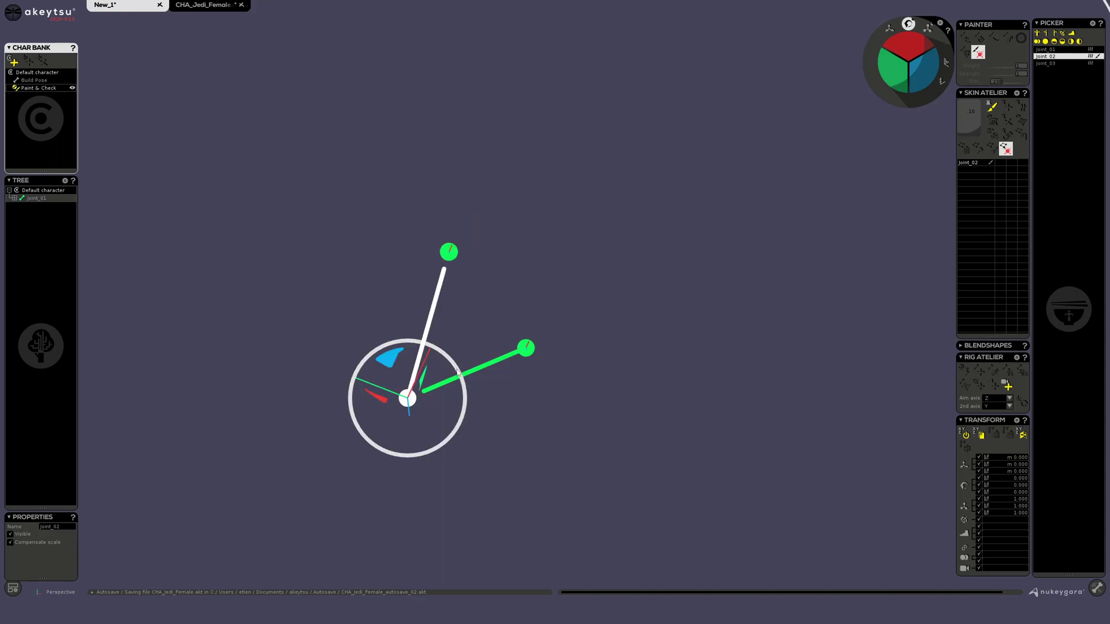
pyautogui.moveTo(456, 358); pyautogui.dragTo(341, 283)
pyautogui.click(533, 362)
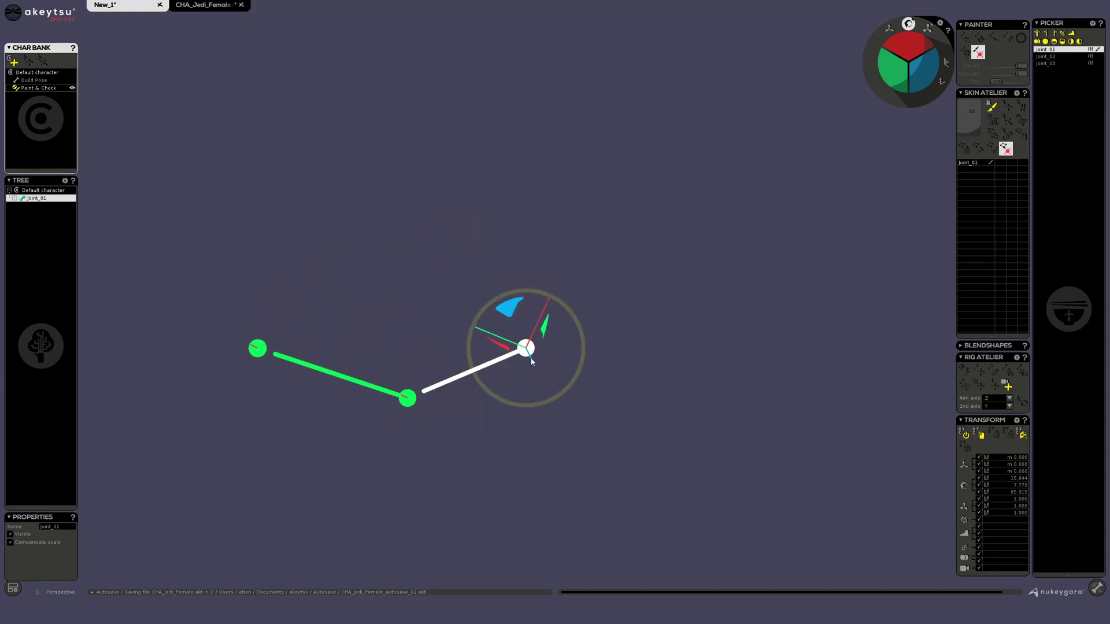
pyautogui.moveTo(471, 389); pyautogui.dragTo(435, 365)
# Step: Try rotating Joint_01, Joint_02 and Joint_03 in turn down the chain, and undo these rotations
pyautogui.click(406, 397)
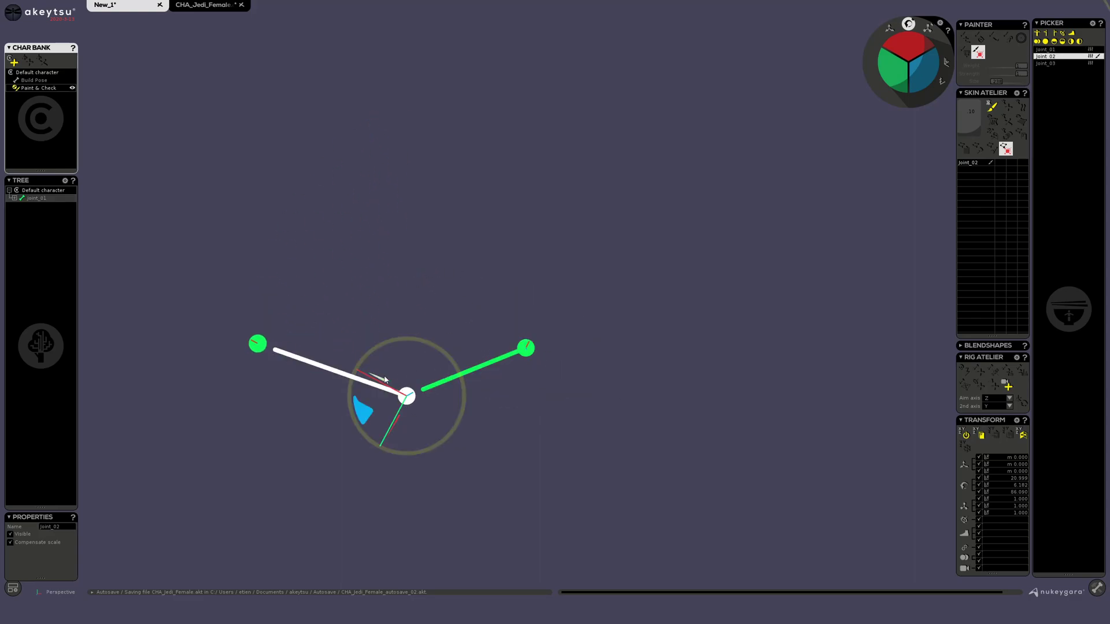
pyautogui.click(524, 350)
pyautogui.moveTo(578, 318); pyautogui.dragTo(514, 378)
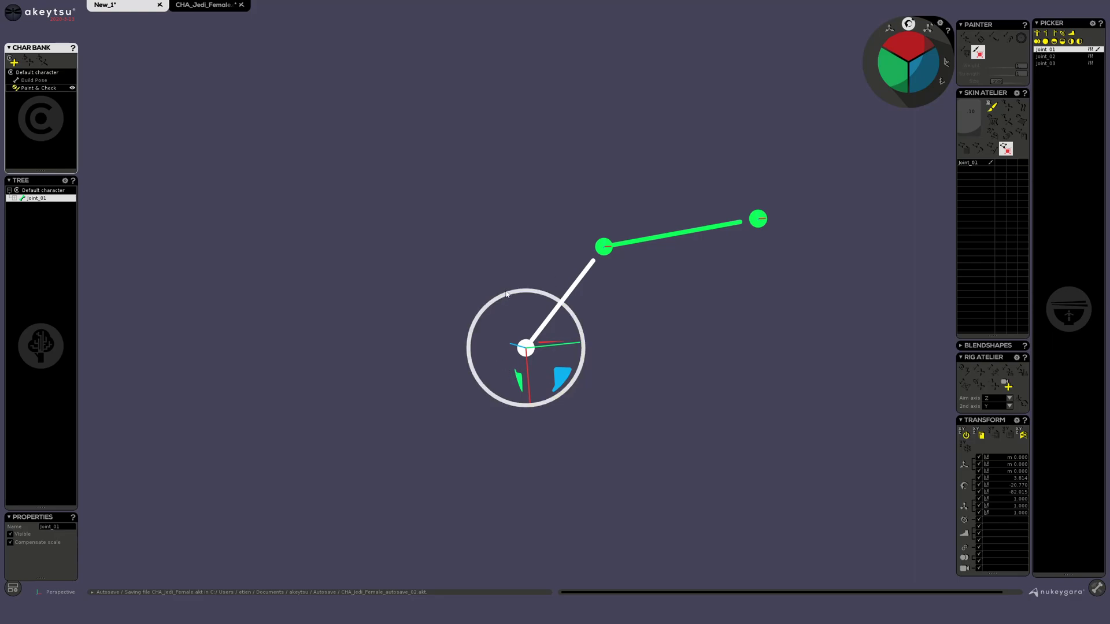
pyautogui.click(603, 246)
pyautogui.moveTo(659, 226); pyautogui.dragTo(655, 288)
pyautogui.click(708, 364)
pyautogui.moveTo(729, 316); pyautogui.dragTo(743, 367)
pyautogui.click(527, 350)
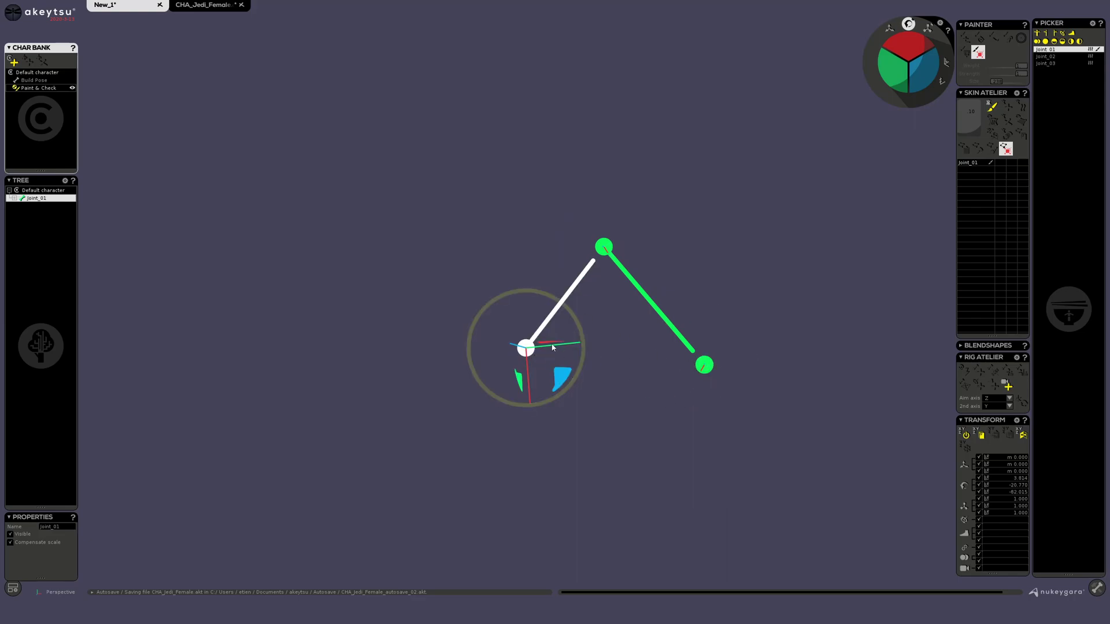
pyautogui.hotkey('ctrl', 'z')
pyautogui.hotkey('ctrl', 'z')
pyautogui.hotkey('ctrl', 'z')
pyautogui.hotkey('ctrl', 'z')
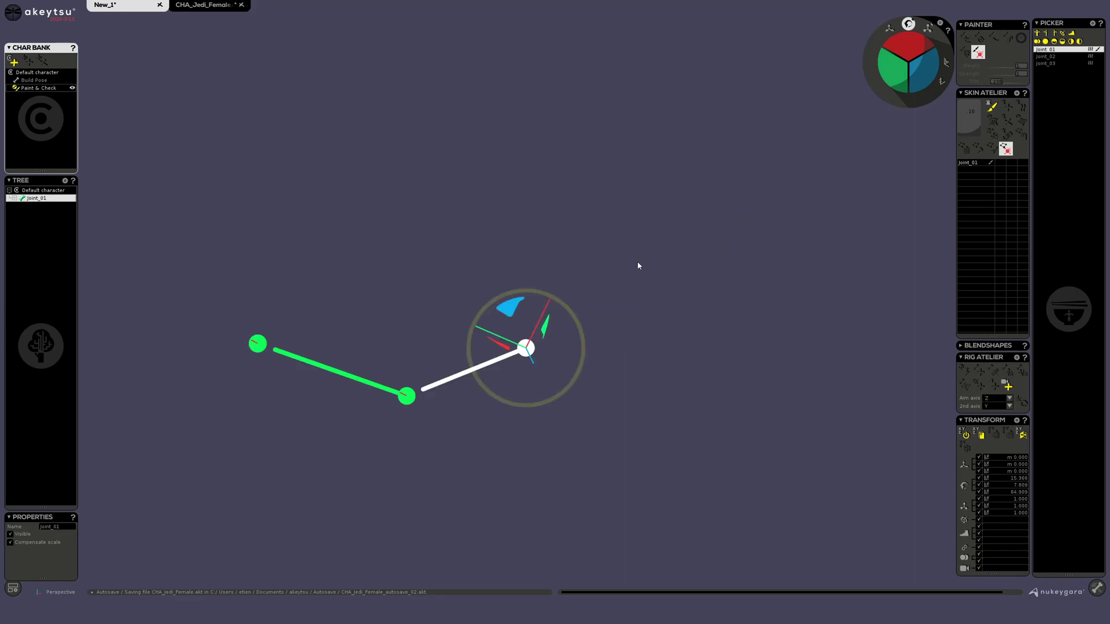
# Step: Undo the last rotations in the joint chain
pyautogui.hotkey('ctrl', 'z')
pyautogui.hotkey('ctrl', 'z')
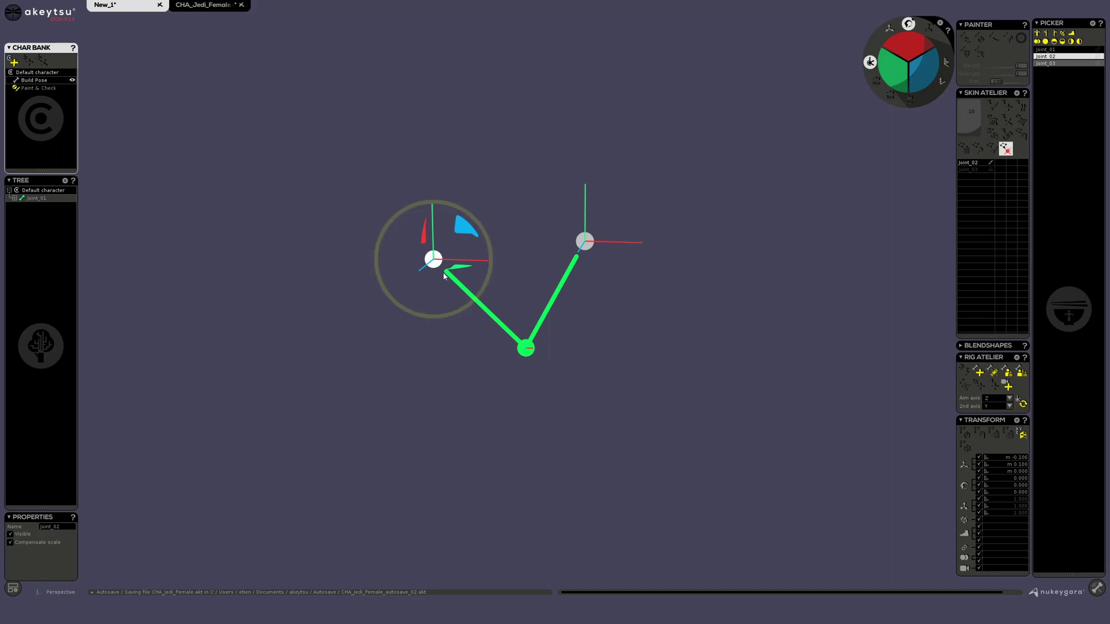
# Step: Turn off Compensate scale for the sibling joints Joint_02 and Joint_03, and select Joint_01, Joint_02 and Joint_03 in turn to check them
pyautogui.click(49, 548)
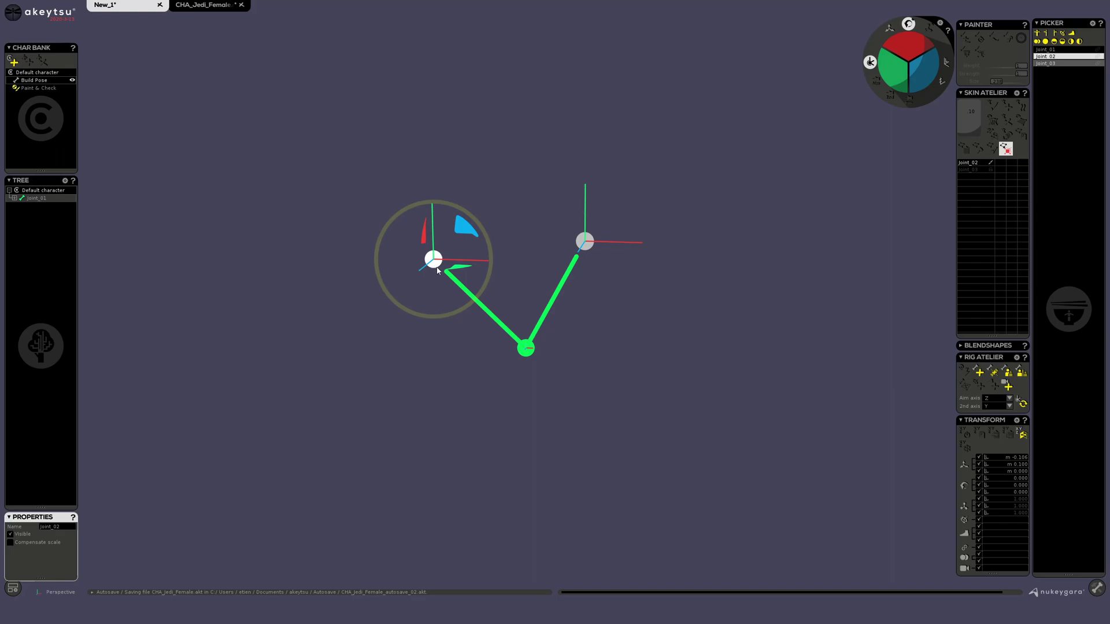
pyautogui.click(525, 351)
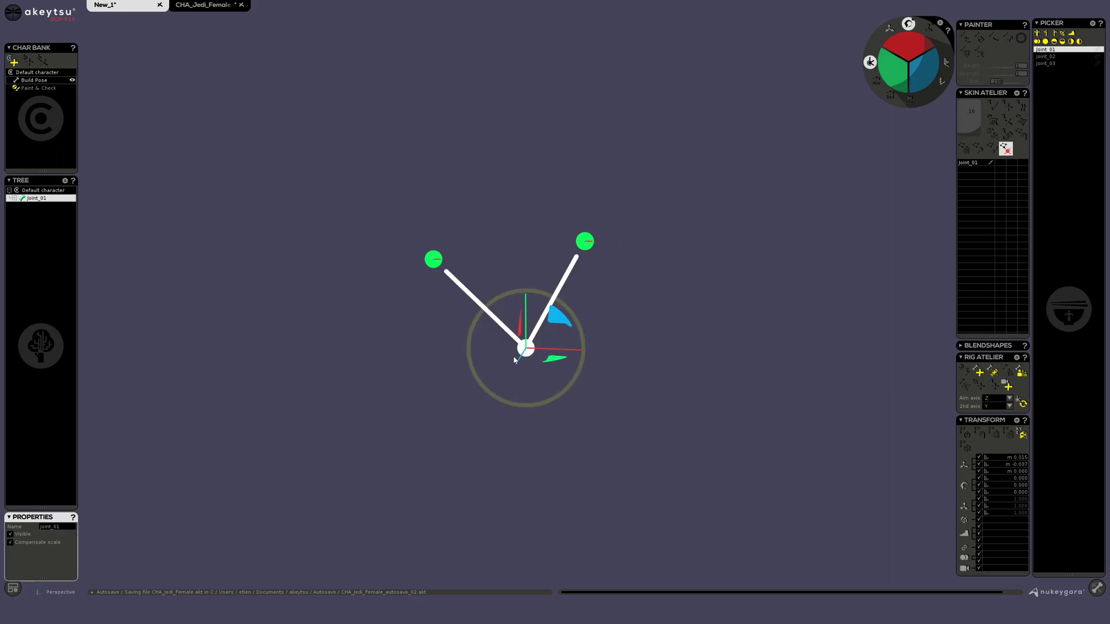
pyautogui.click(434, 260)
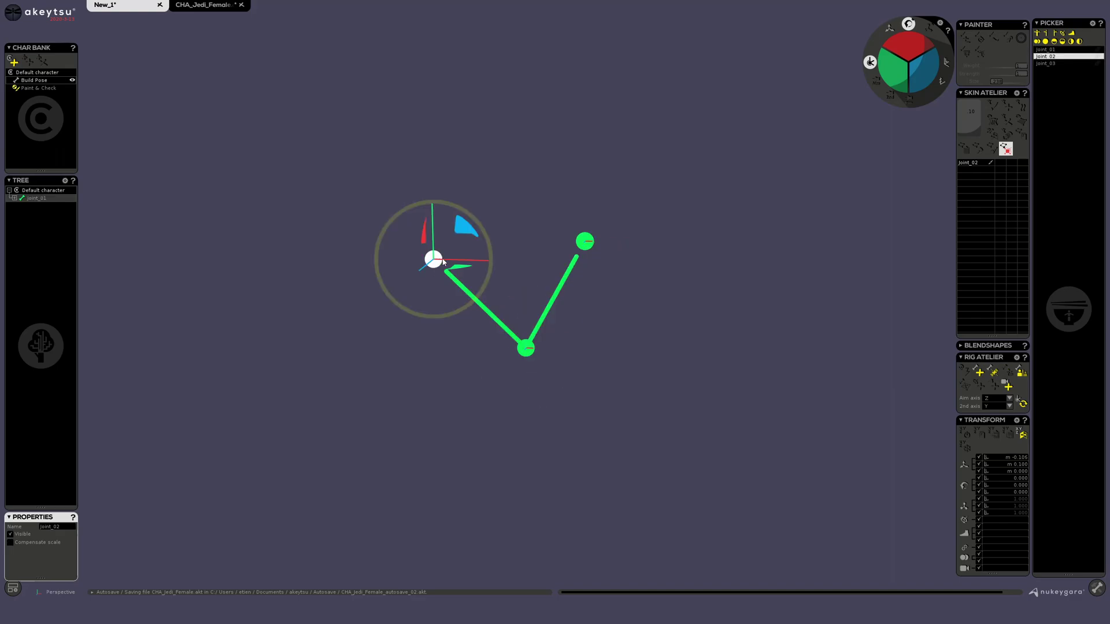
pyautogui.click(586, 242)
pyautogui.click(527, 349)
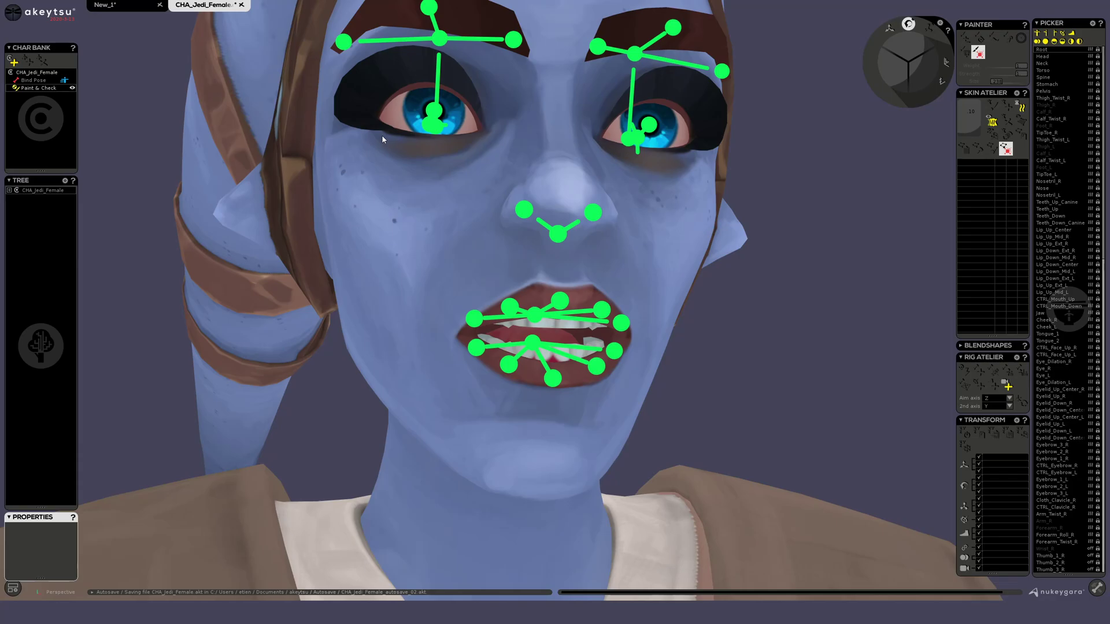
# Step: In the CHA_Jedi_Female scene, try scaling CTRL_Face_Up_L to about 1.27 in X and 0.47 in Y
pyautogui.click(627, 140)
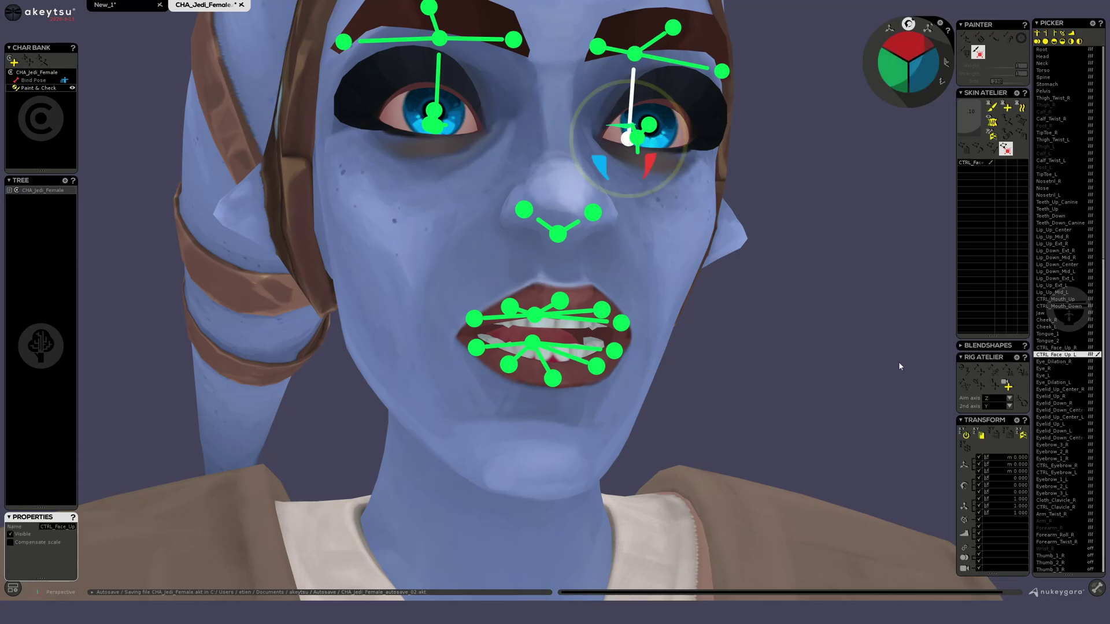
pyautogui.keyDown('alt'); pyautogui.moveTo(809, 156); pyautogui.dragTo(786, 224, button='middle'); pyautogui.keyUp('alt')
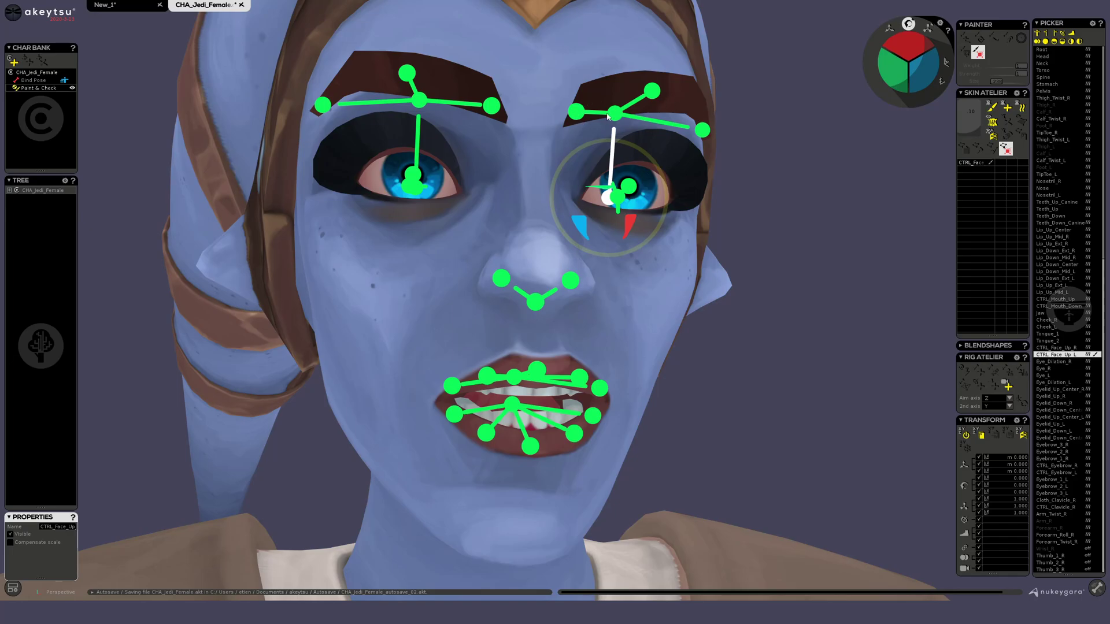
pyautogui.click(927, 29)
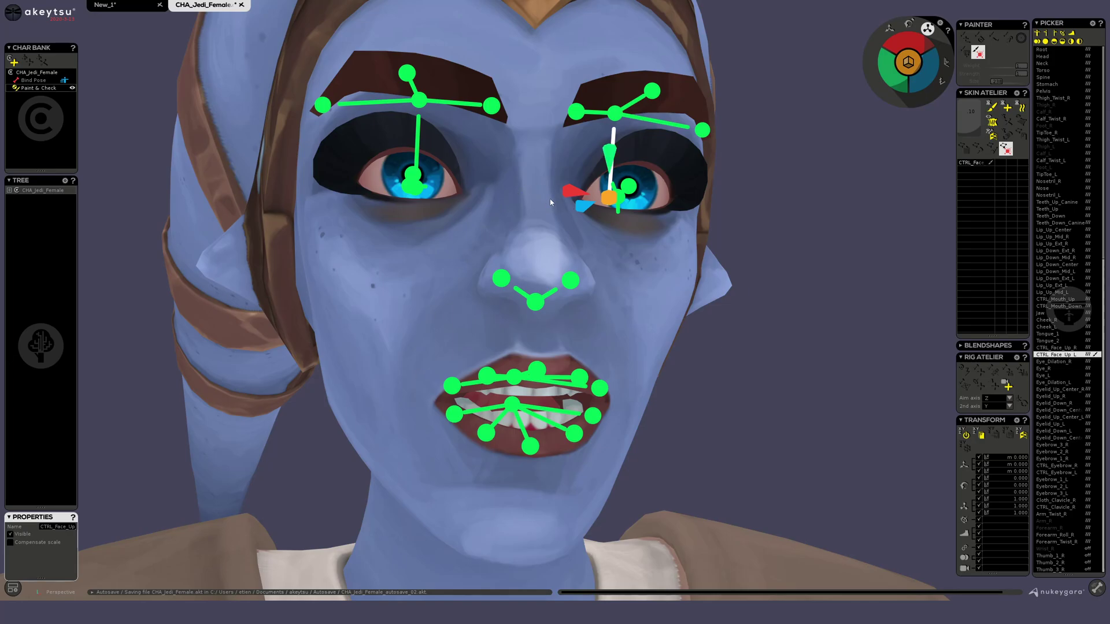
pyautogui.moveTo(611, 156); pyautogui.dragTo(636, 193)
pyautogui.keyDown('alt'); pyautogui.moveTo(754, 263); pyautogui.dragTo(734, 301); pyautogui.keyUp('alt')
pyautogui.moveTo(579, 194); pyautogui.dragTo(557, 195)
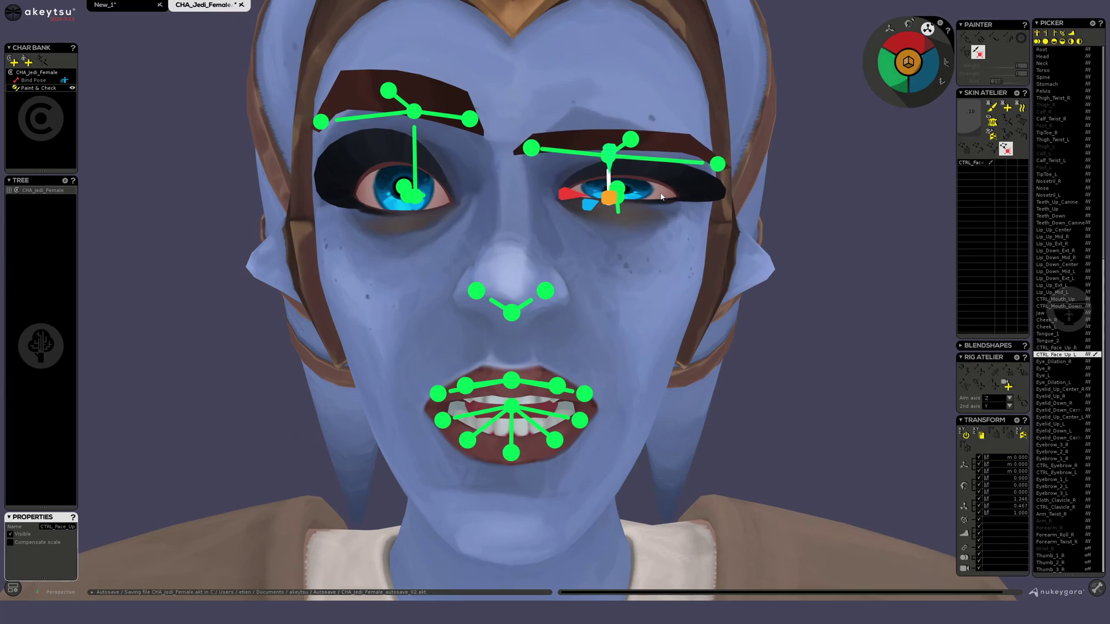
# Step: Try moving the Eye_L joint out of its socket and rotating it there, and undo both changes
pyautogui.click(618, 197)
pyautogui.press('w')
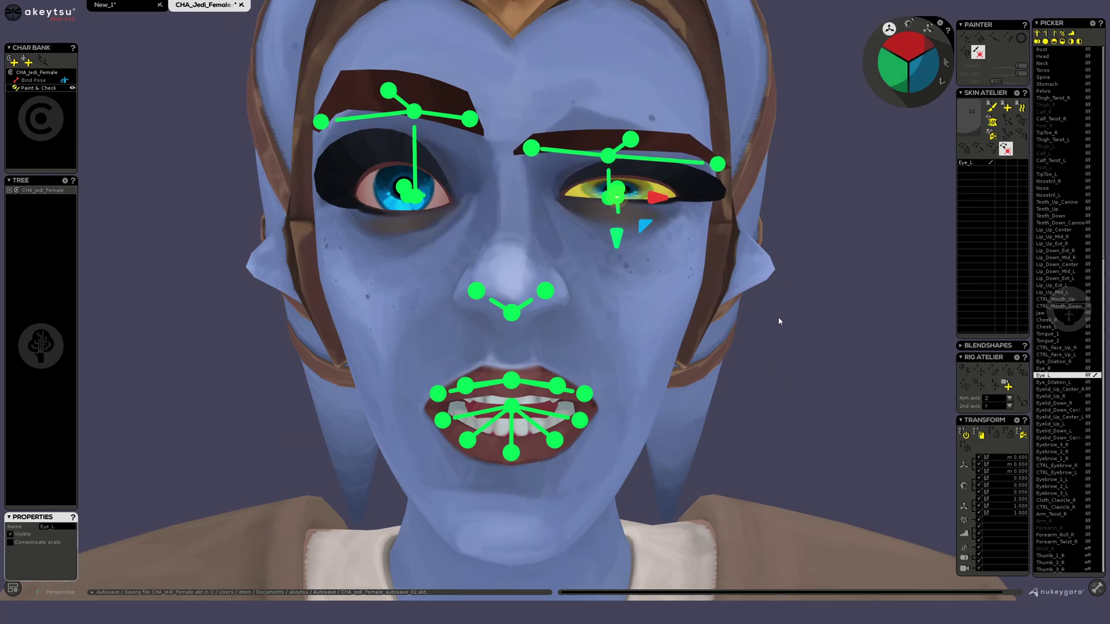
pyautogui.moveTo(629, 206); pyautogui.dragTo(944, 218)
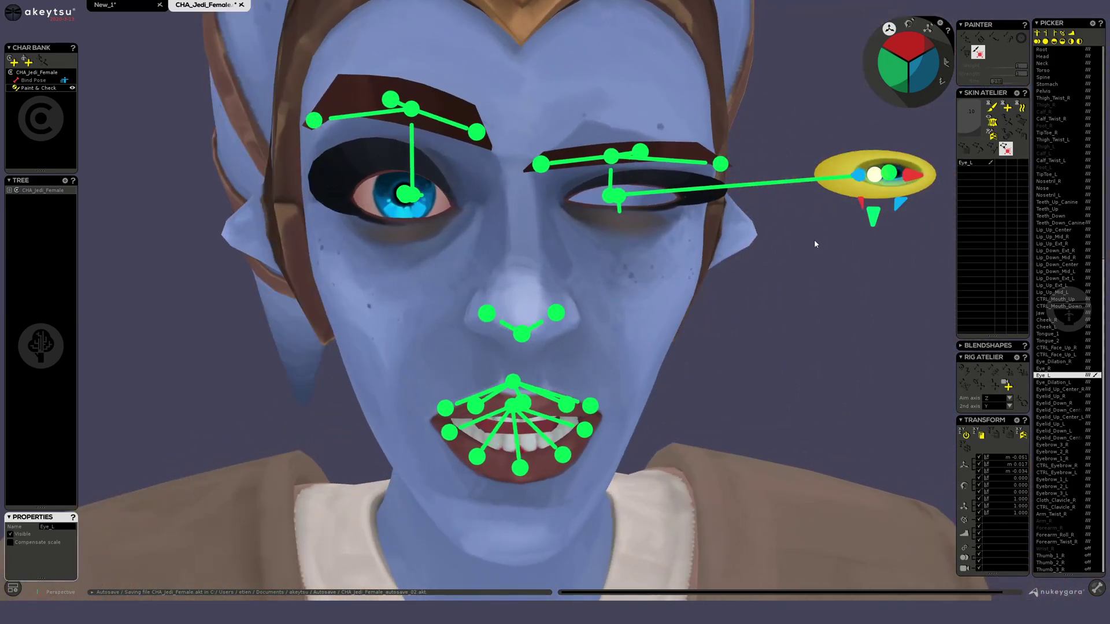
pyautogui.press('e')
pyautogui.moveTo(820, 191); pyautogui.dragTo(899, 171)
pyautogui.hotkey('ctrl', 'z')
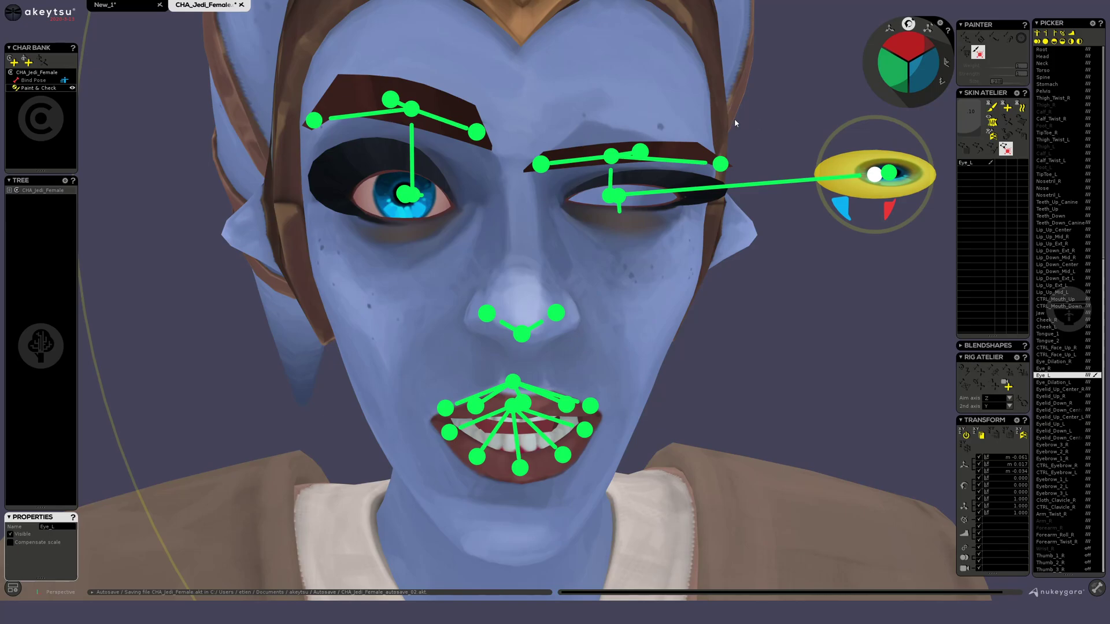
pyautogui.hotkey('ctrl', 'z')
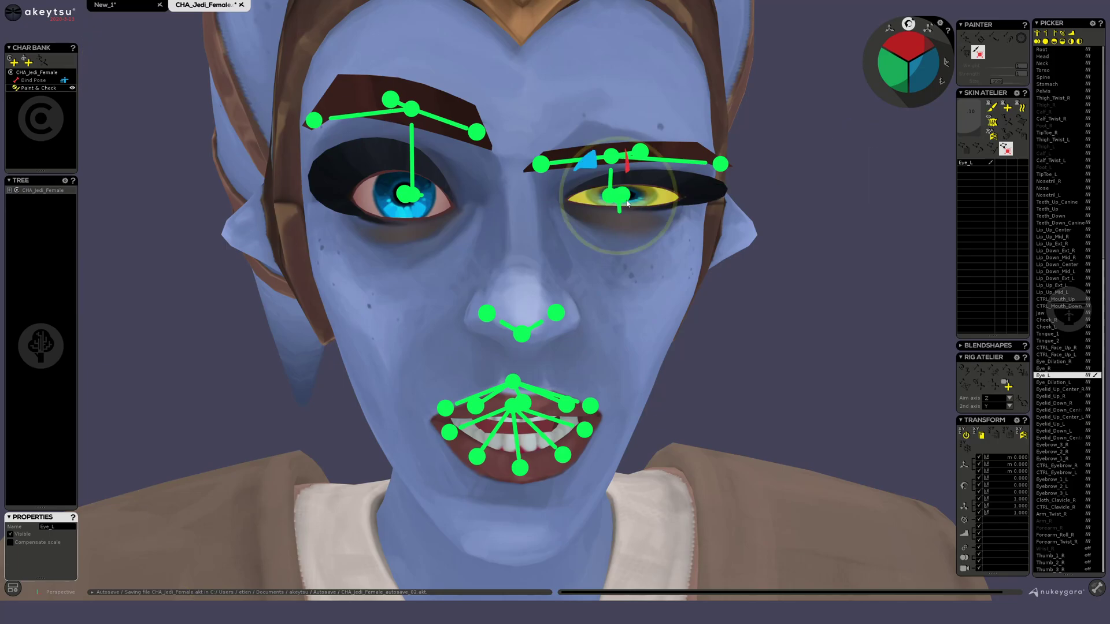
# Step: Try rotating Eye_L in its socket, undo it, try rotating both eye joints together, and reselect CTRL_Face_Up_L
pyautogui.moveTo(602, 190); pyautogui.dragTo(623, 153)
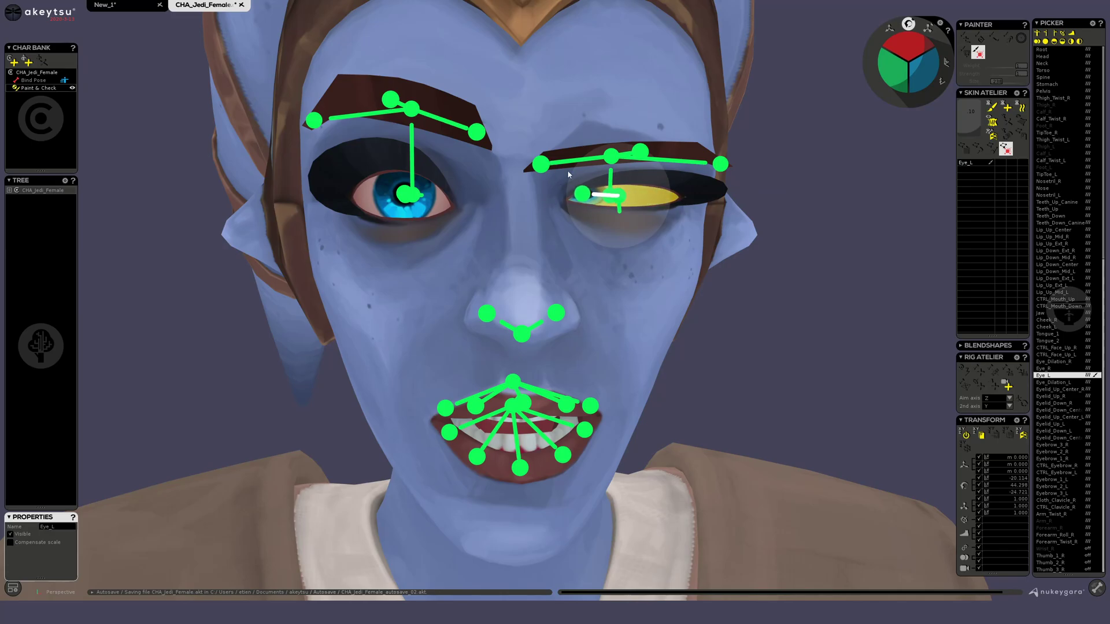
pyautogui.hotkey('ctrl', 'z')
pyautogui.click(438, 200)
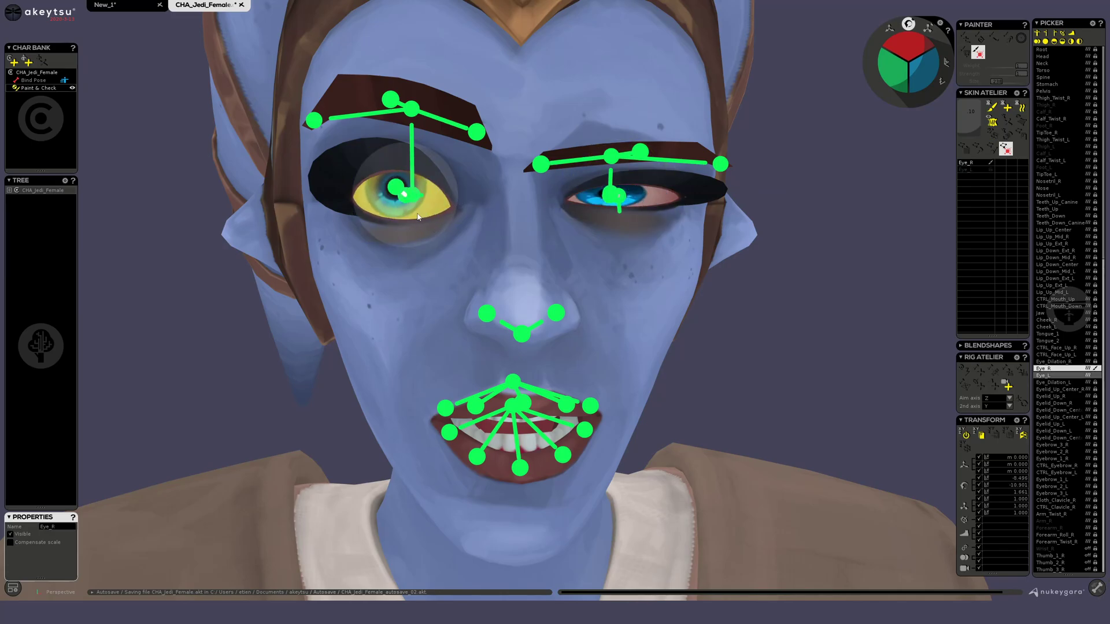
pyautogui.click(608, 198)
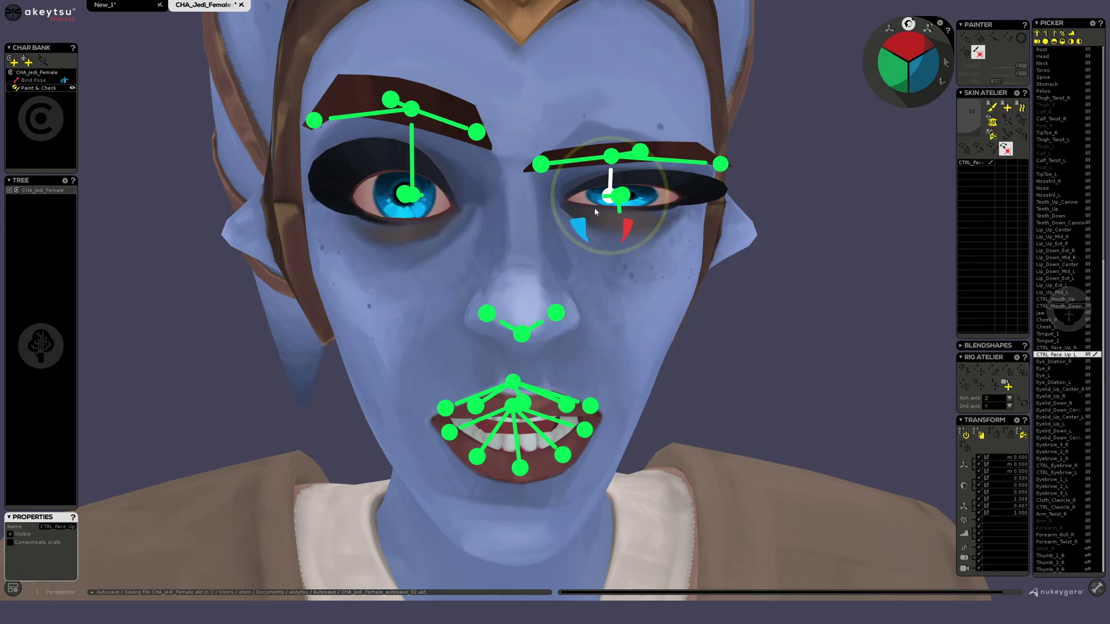
# Step: Undo the scaling of CTRL_Face_Up_L, and try another small scale on it before undoing that too
pyautogui.hotkey('ctrl', 'z')
pyautogui.press('w')
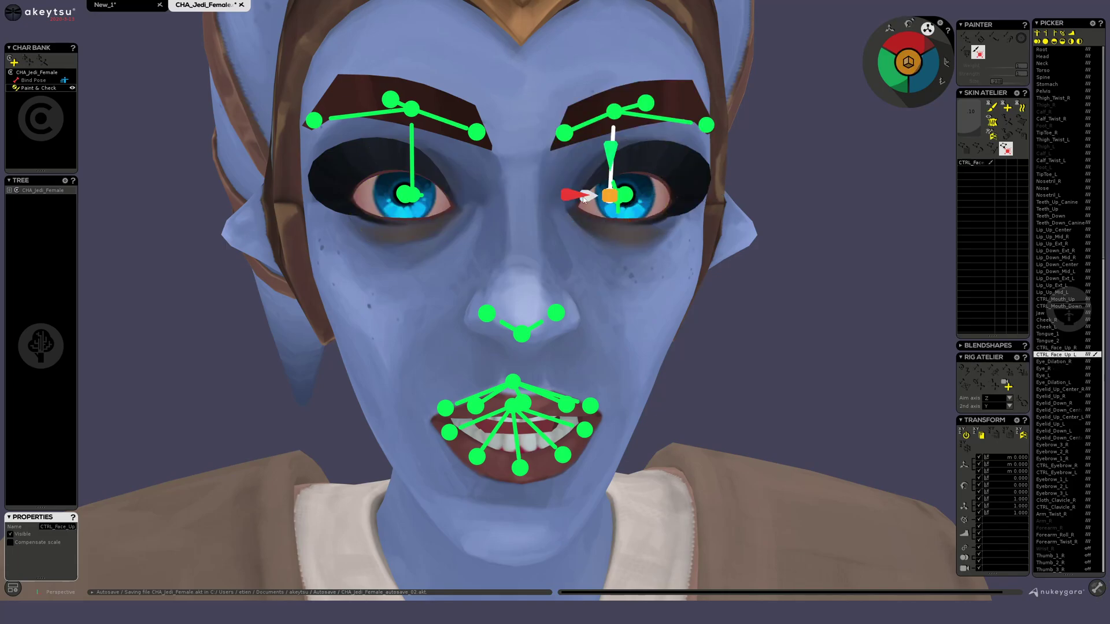
pyautogui.moveTo(610, 156)
pyautogui.mouseDown()
pyautogui.moveTo(617, 180)
pyautogui.moveTo(615, 163)
pyautogui.mouseUp()
pyautogui.hotkey('ctrl', 'z')
# Step: Examine the Nosetril_L and Nosetril_R joints under the nose, and compare them with the sibling joint hierarchy in the New_1 scene
pyautogui.keyDown('alt'); pyautogui.moveTo(608, 373); pyautogui.dragTo(618, 229, button='middle'); pyautogui.keyUp('alt')
pyautogui.keyDown('alt'); pyautogui.moveTo(617, 228); pyautogui.dragTo(597, 293, button='right'); pyautogui.keyUp('alt')
pyautogui.keyDown('alt'); pyautogui.moveTo(597, 293); pyautogui.dragTo(603, 271, button='middle'); pyautogui.keyUp('alt')
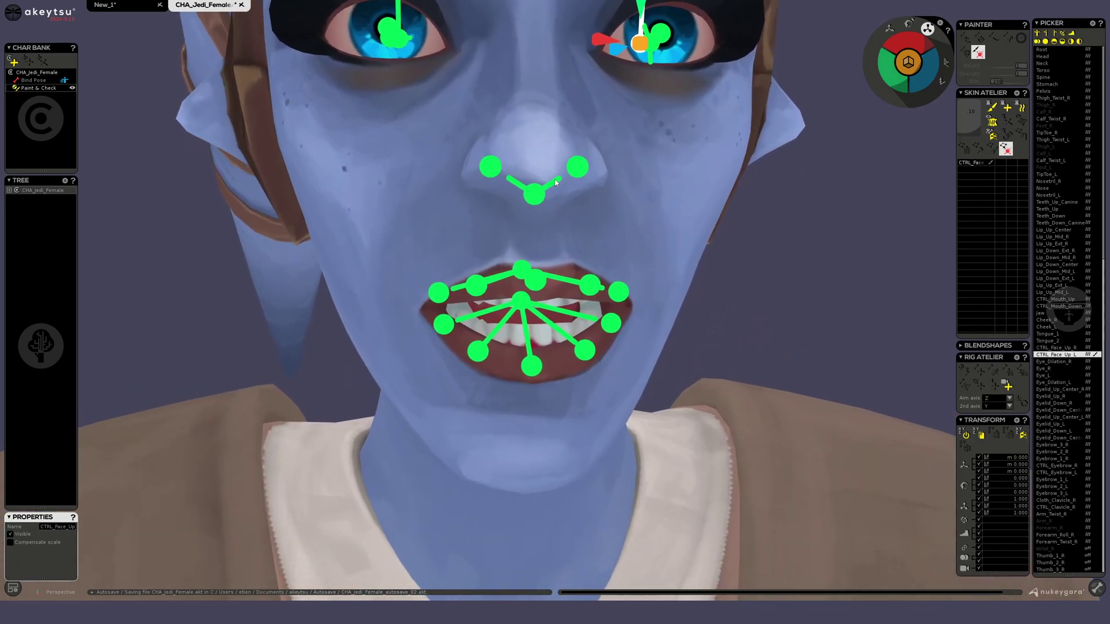
pyautogui.click(552, 187)
pyautogui.keyDown('alt'); pyautogui.moveTo(620, 346); pyautogui.dragTo(695, 173); pyautogui.keyUp('alt')
pyautogui.click(580, 168)
pyautogui.click(491, 164)
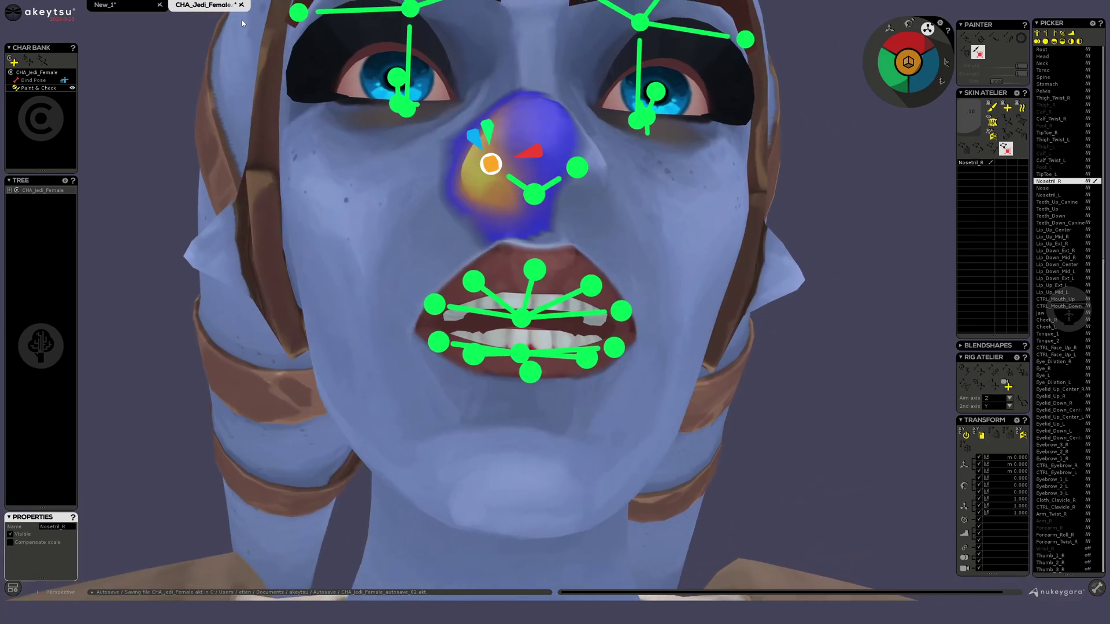
pyautogui.click(103, 11)
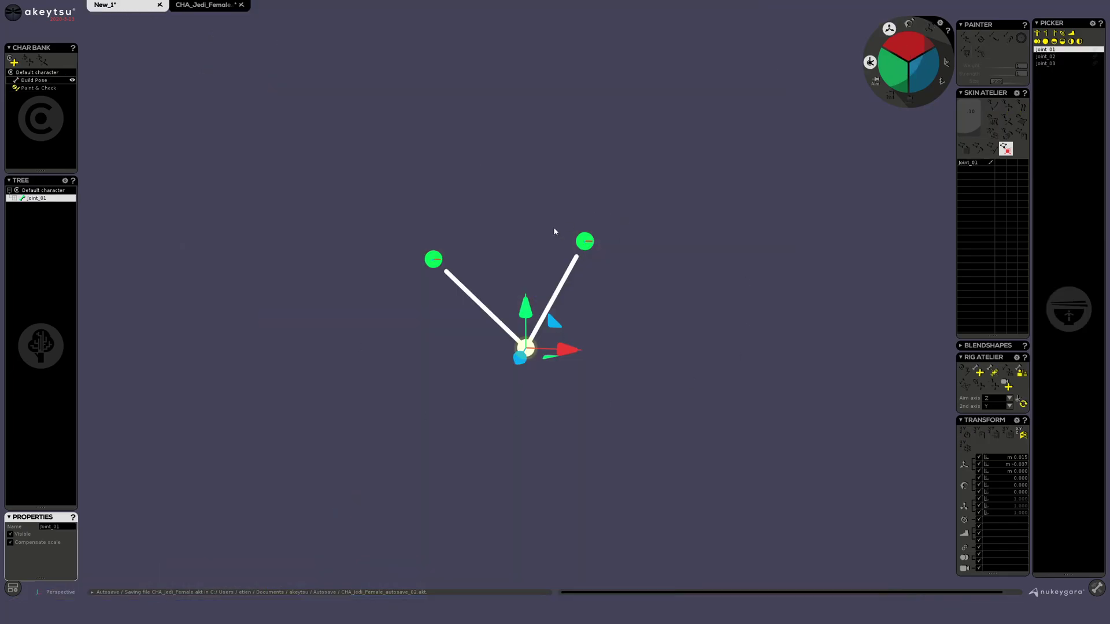
pyautogui.click(222, 6)
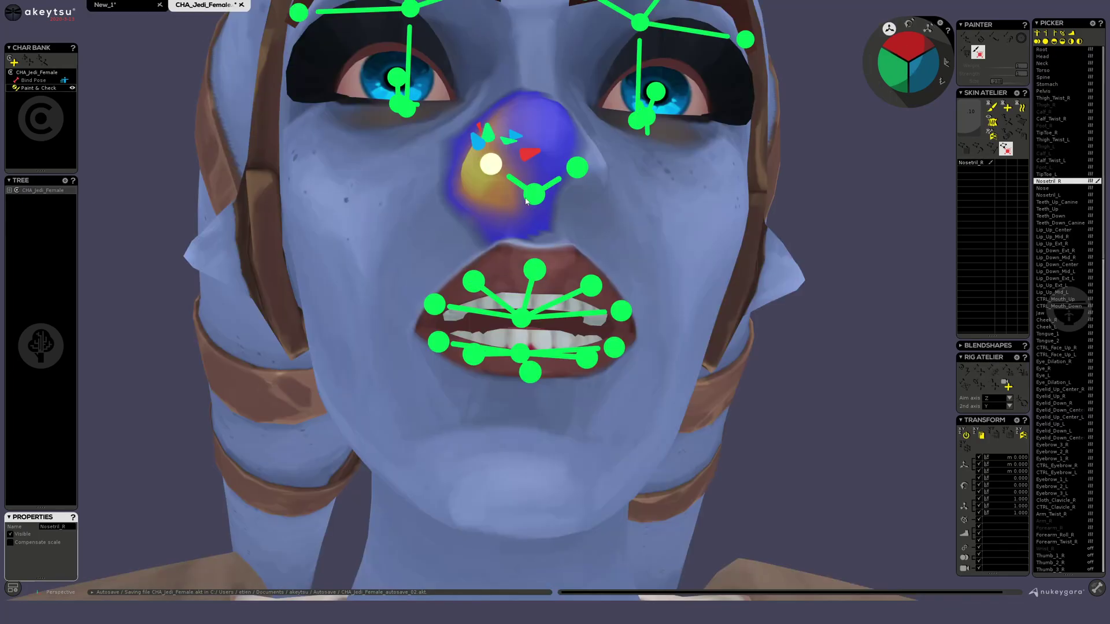
# Step: Try moving Nosetril_R and Nosetril_L slightly in turn, and undo the moves
pyautogui.moveTo(505, 189)
pyautogui.mouseDown()
pyautogui.moveTo(484, 179)
pyautogui.moveTo(490, 188)
pyautogui.mouseUp()
pyautogui.hotkey('ctrl', 'z')
pyautogui.click(577, 171)
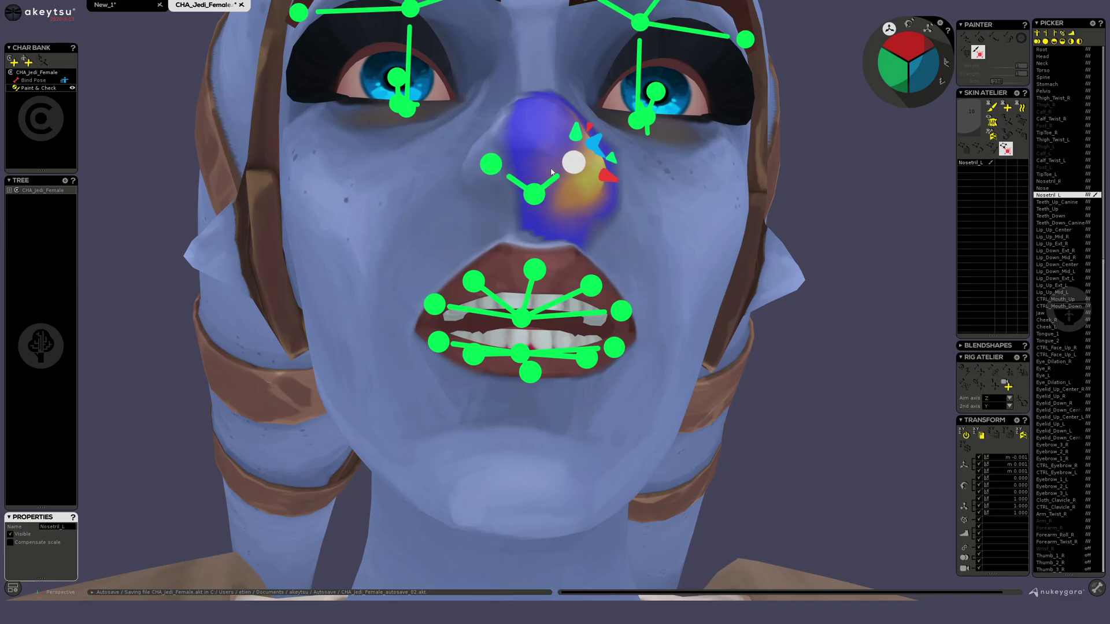
# Step: Try scaling the Nose joint with its nostril children, undo it, and inspect the nose joints from the side
pyautogui.click(533, 192)
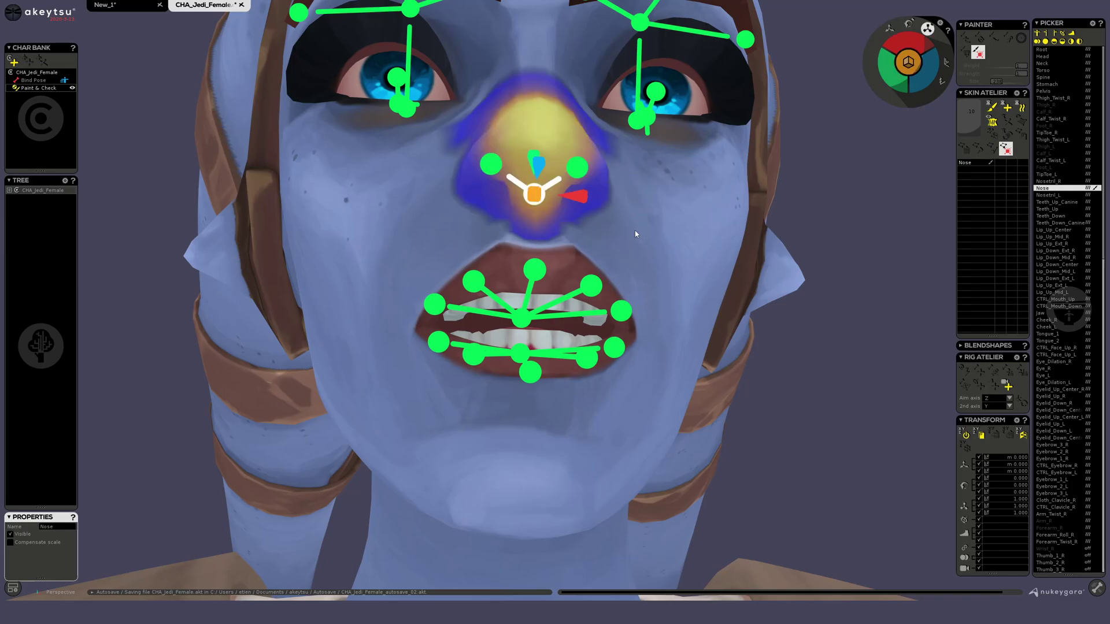
pyautogui.moveTo(528, 186); pyautogui.dragTo(592, 218, button='middle')
pyautogui.scroll(3, 557, 161)
pyautogui.moveTo(557, 161); pyautogui.dragTo(598, 168, button='middle')
pyautogui.moveTo(597, 168); pyautogui.dragTo(671, 128)
pyautogui.hotkey('ctrl', 'z')
pyautogui.moveTo(501, 198); pyautogui.dragTo(694, 260, button='middle')
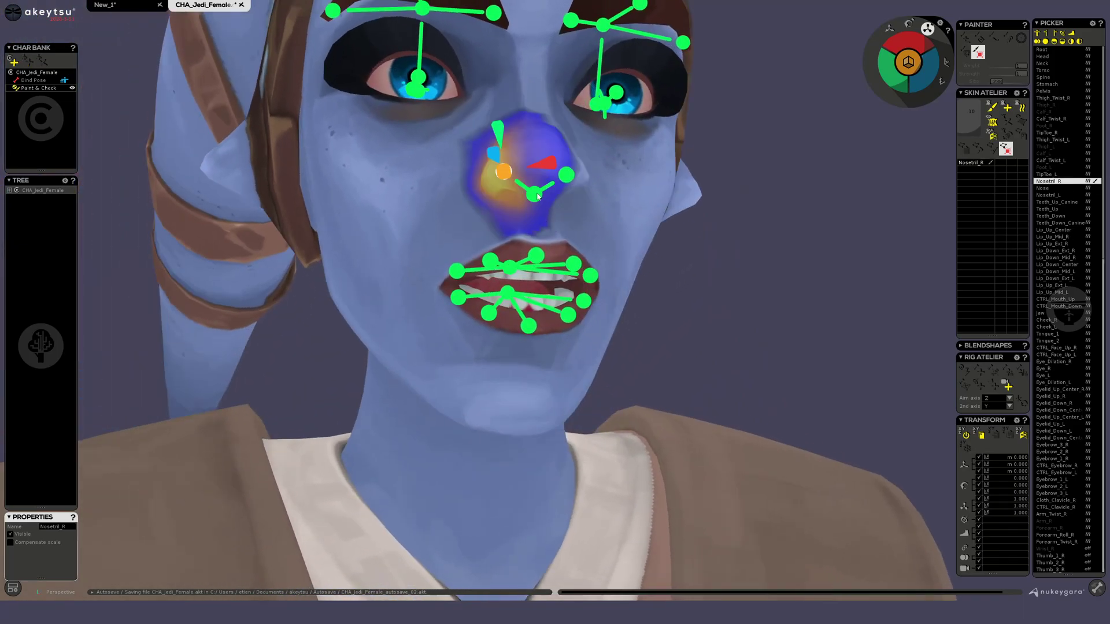
# Step: Try rotating the Nose joint with its nostril children to about -23° in Z
pyautogui.moveTo(546, 216); pyautogui.dragTo(589, 187, button='middle')
pyautogui.moveTo(589, 187); pyautogui.dragTo(626, 194)
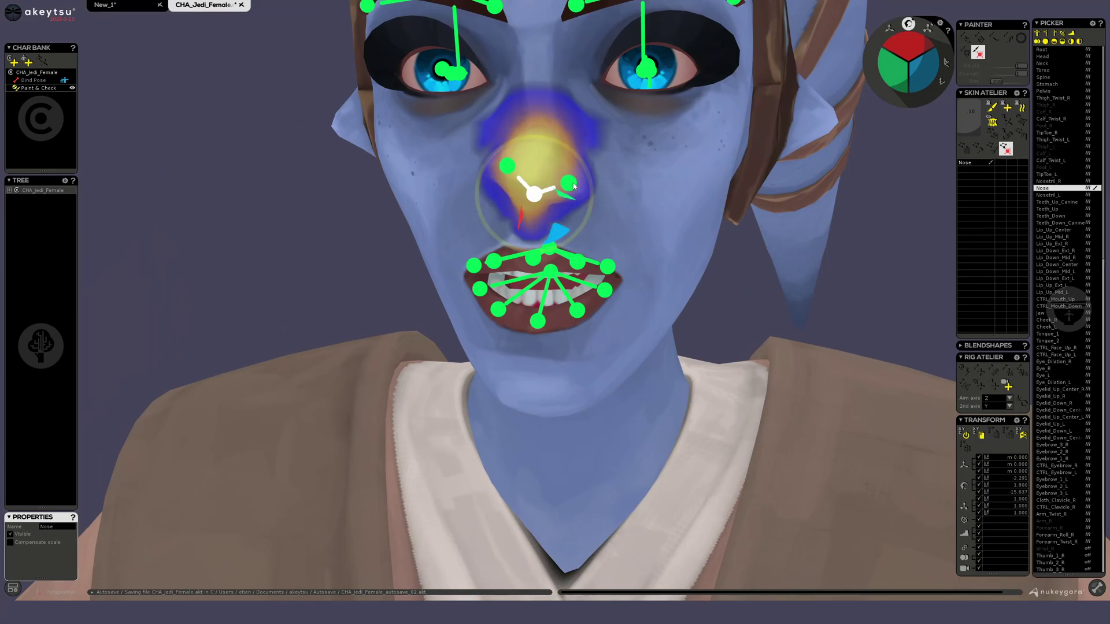
pyautogui.moveTo(572, 185); pyautogui.dragTo(597, 193)
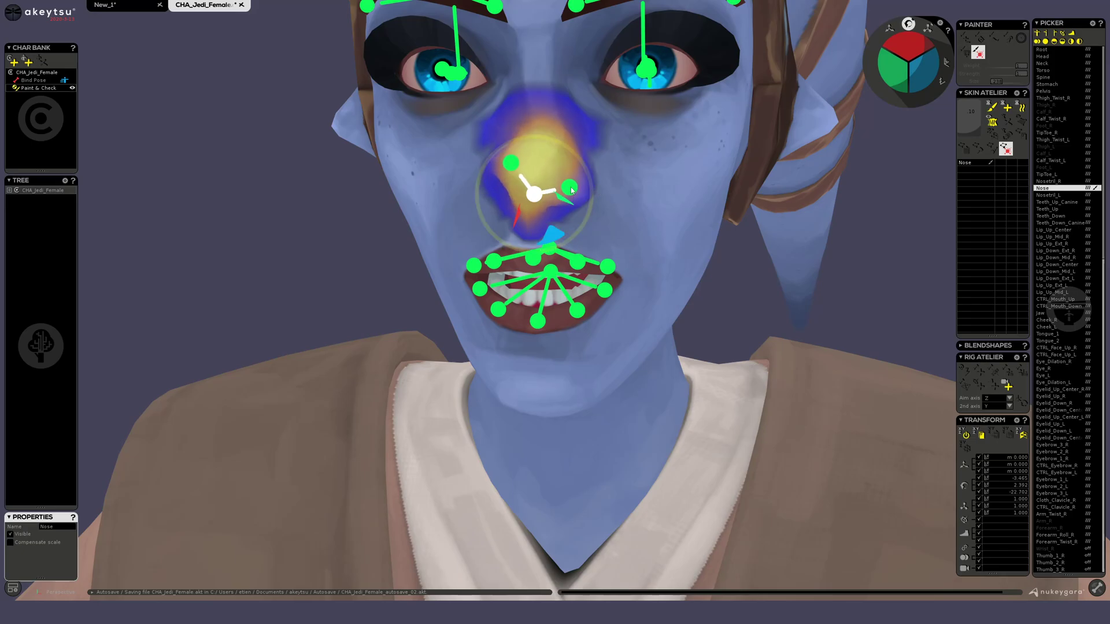
# Step: Try moving Nosetril_L and Nosetril_R slightly upward independently of the nose, and undo all the nose and nostril changes
pyautogui.click(570, 188)
pyautogui.press('w')
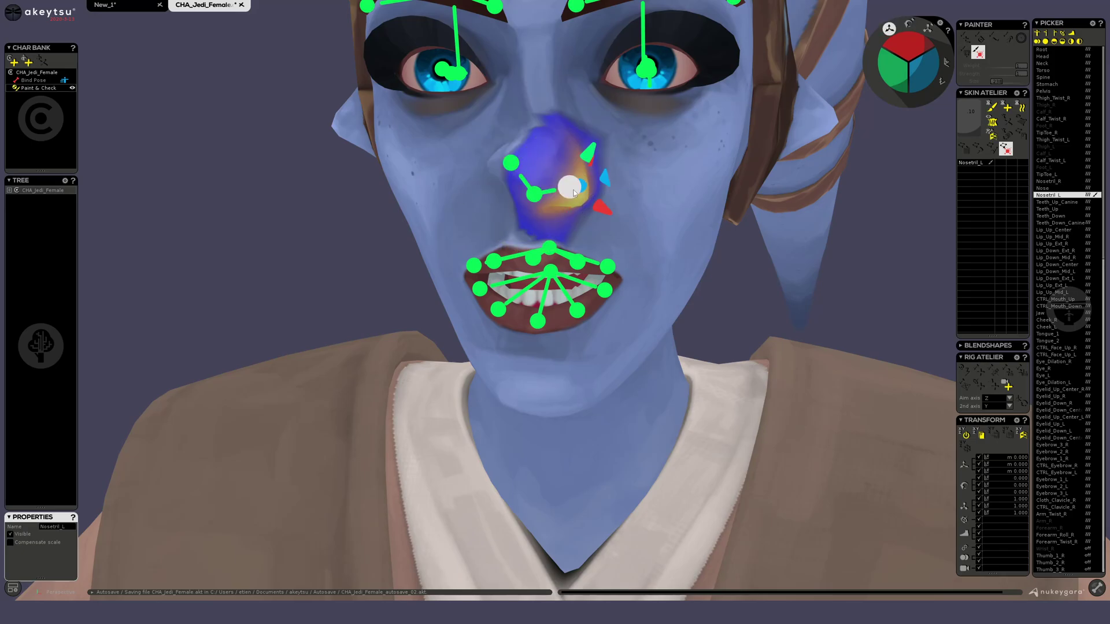
pyautogui.moveTo(571, 191); pyautogui.dragTo(575, 186)
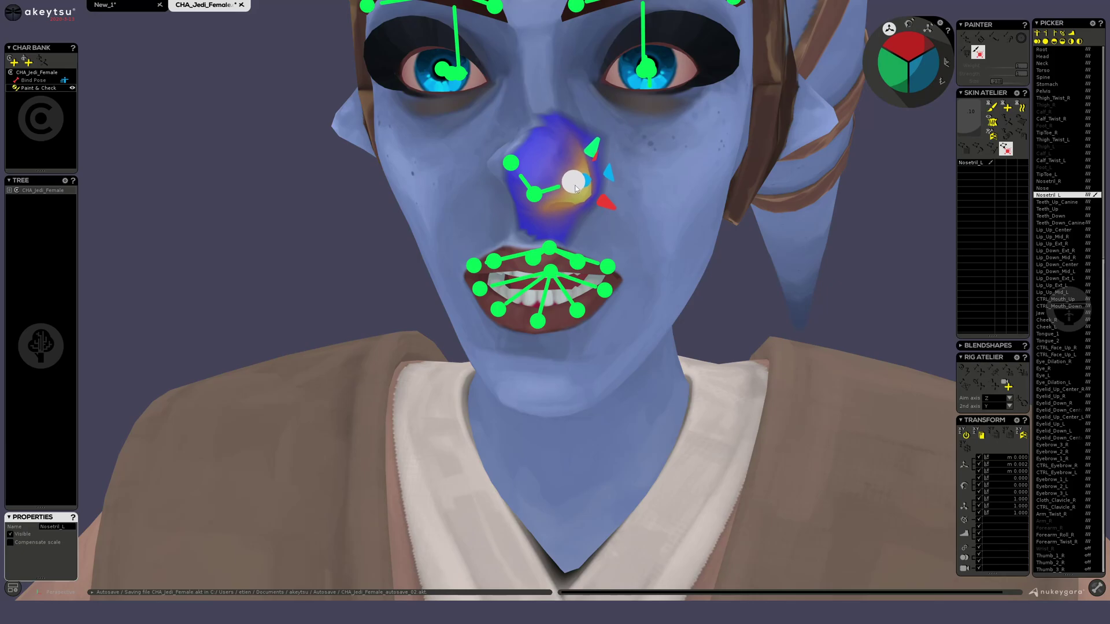
pyautogui.click(511, 163)
pyautogui.moveTo(511, 163); pyautogui.dragTo(503, 152)
pyautogui.keyDown('alt'); pyautogui.moveTo(556, 242); pyautogui.dragTo(588, 155); pyautogui.keyUp('alt')
pyautogui.hotkey('ctrl', 'z')
pyautogui.hotkey('ctrl', 'z')
pyautogui.hotkey('ctrl', 'z')
pyautogui.hotkey('ctrl', 'z')
pyautogui.hotkey('ctrl', 'z')
# Step: Check the lip joints under CTRL_Mouth_Up, and move Lip_Up_Center to reshape the middle of the upper lip
pyautogui.scroll(3, 588, 156)
pyautogui.click(527, 327)
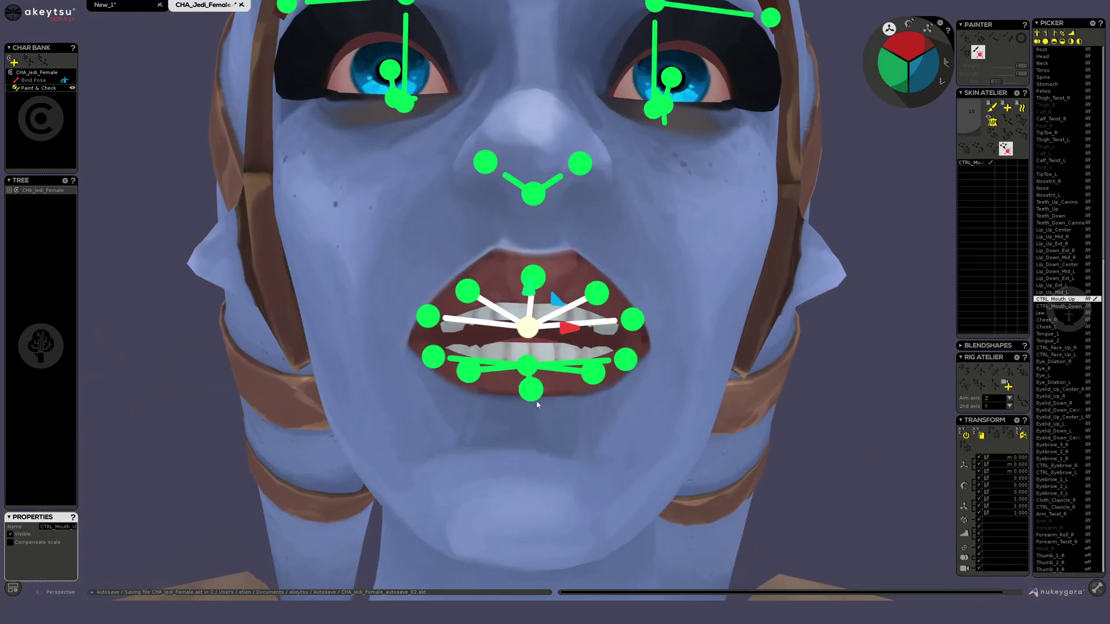
pyautogui.click(533, 277)
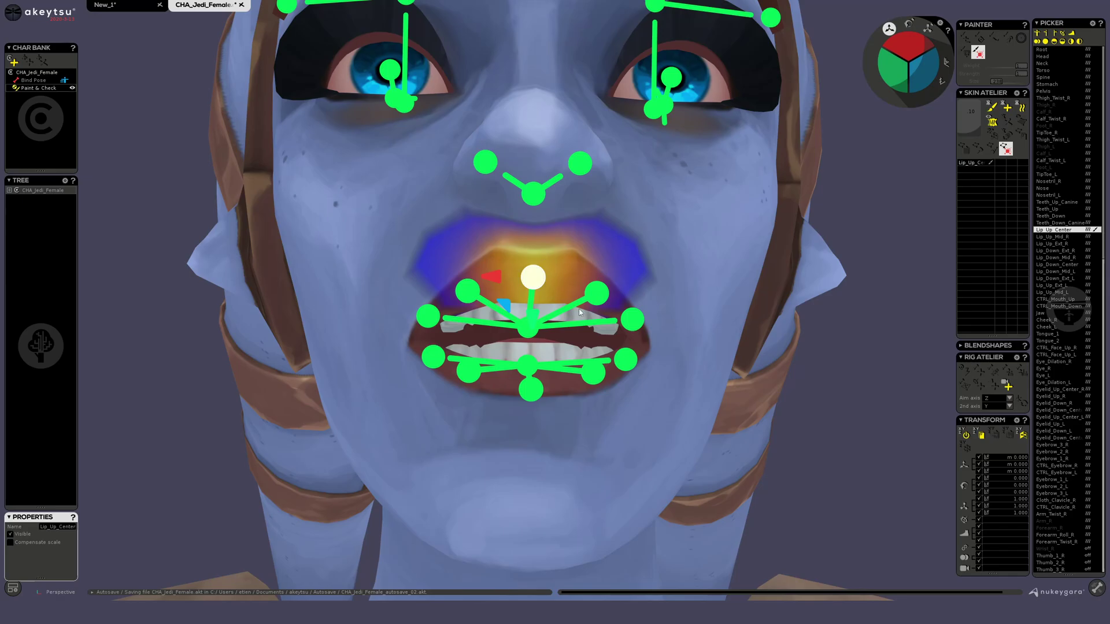
pyautogui.moveTo(584, 317); pyautogui.dragTo(574, 305, button='middle')
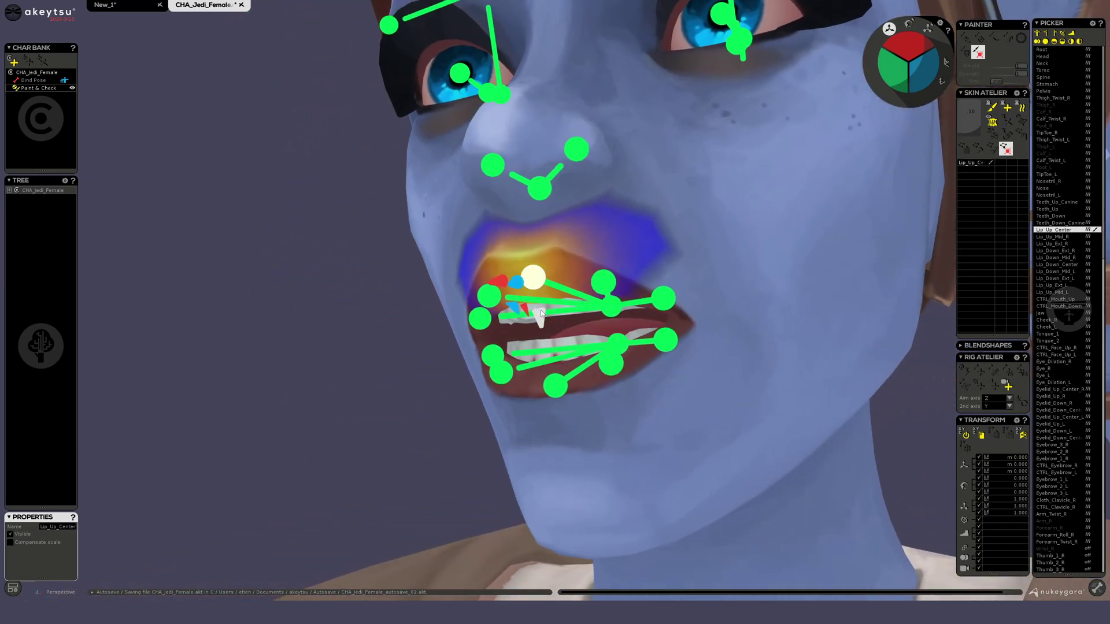
pyautogui.moveTo(540, 313); pyautogui.dragTo(571, 327)
# Step: Adjust the remaining upper lip joints one by one, moving Lip_Up_Ext_R about 0.001, -0.003 and 0.001 m in X, Y and Z
pyautogui.click(603, 281)
pyautogui.moveTo(572, 326); pyautogui.dragTo(574, 328, button='middle')
pyautogui.click(474, 283)
pyautogui.moveTo(474, 283); pyautogui.dragTo(480, 311)
pyautogui.moveTo(480, 310); pyautogui.dragTo(475, 312, button='middle')
pyautogui.click(421, 305)
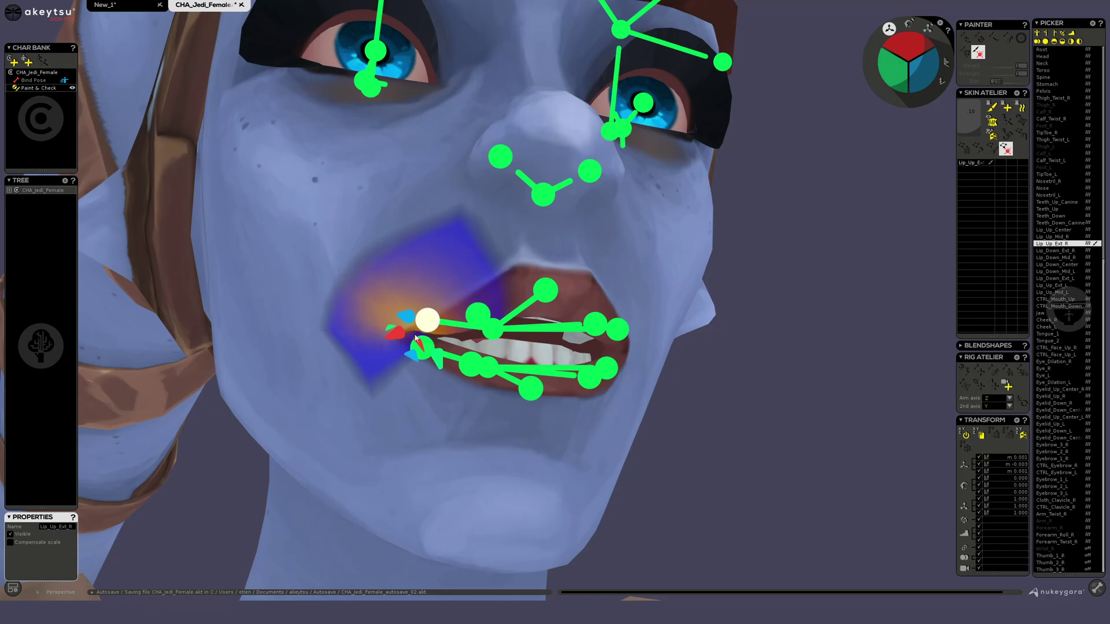
# Step: Rotate CTRL_Mouth_Up with its upper lip joints to about 12° in X, -1° in Y and 0.3° in Z
pyautogui.click(516, 315)
pyautogui.moveTo(516, 315); pyautogui.dragTo(503, 321, button='middle')
pyautogui.click(515, 321)
pyautogui.press('e')
pyautogui.moveTo(591, 363)
pyautogui.mouseDown(button='middle')
pyautogui.moveTo(609, 366)
pyautogui.moveTo(581, 360)
pyautogui.mouseUp(button='middle')
pyautogui.moveTo(563, 284); pyautogui.dragTo(524, 305)
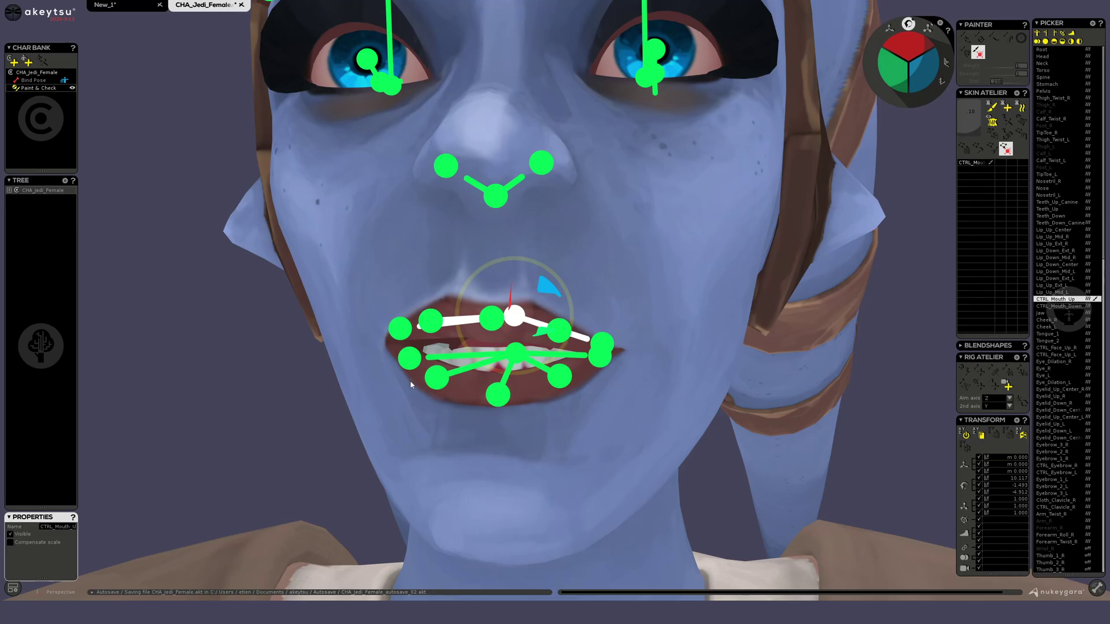
pyautogui.moveTo(410, 385); pyautogui.dragTo(449, 341, button='middle')
pyautogui.moveTo(678, 372); pyautogui.dragTo(607, 361, button='middle')
pyautogui.moveTo(569, 303); pyautogui.dragTo(559, 286)
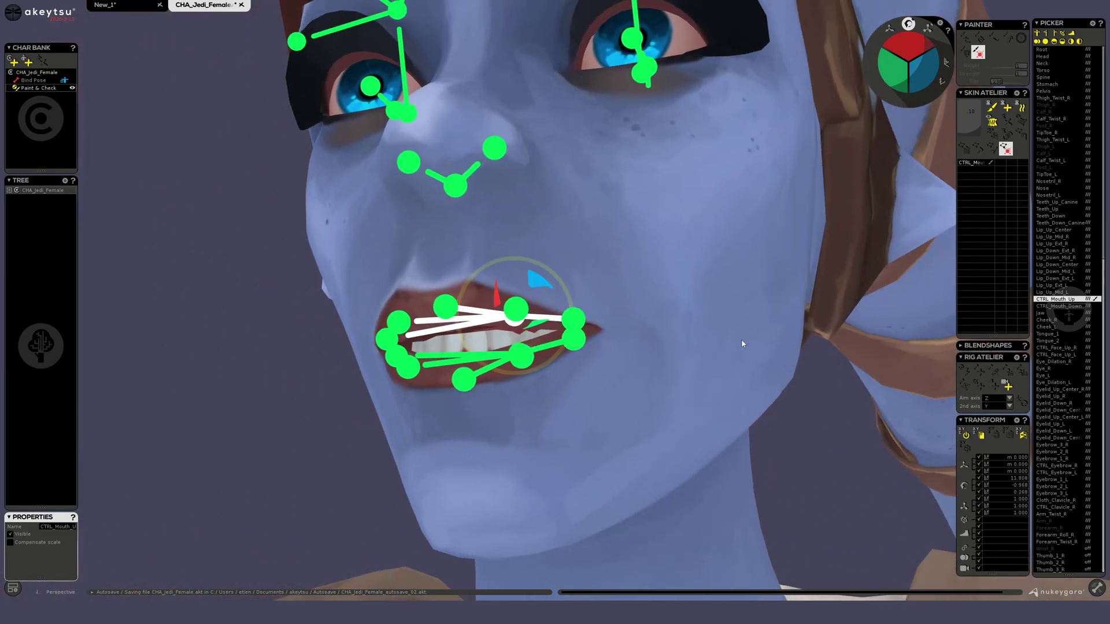
pyautogui.moveTo(743, 339); pyautogui.dragTo(715, 339, button='middle')
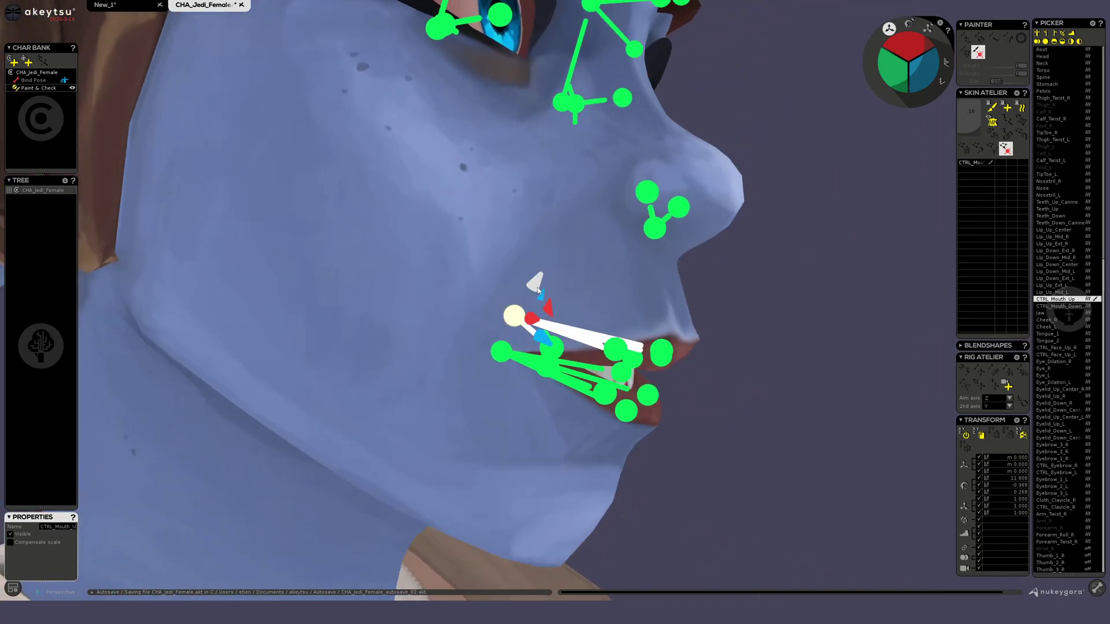
# Step: Move CTRL_Mouth_Up about -0.002 m in Y and 0.005 m in Z, and rotate it to about 16° in X
pyautogui.moveTo(537, 287); pyautogui.dragTo(587, 293)
pyautogui.press('e')
pyautogui.moveTo(587, 293); pyautogui.dragTo(659, 378, button='middle')
# Step: Try moving Lip_Up_Mid_L upward independently of the other upper lip joints, and undo the move
pyautogui.click(532, 333)
pyautogui.scroll(3, 529, 390)
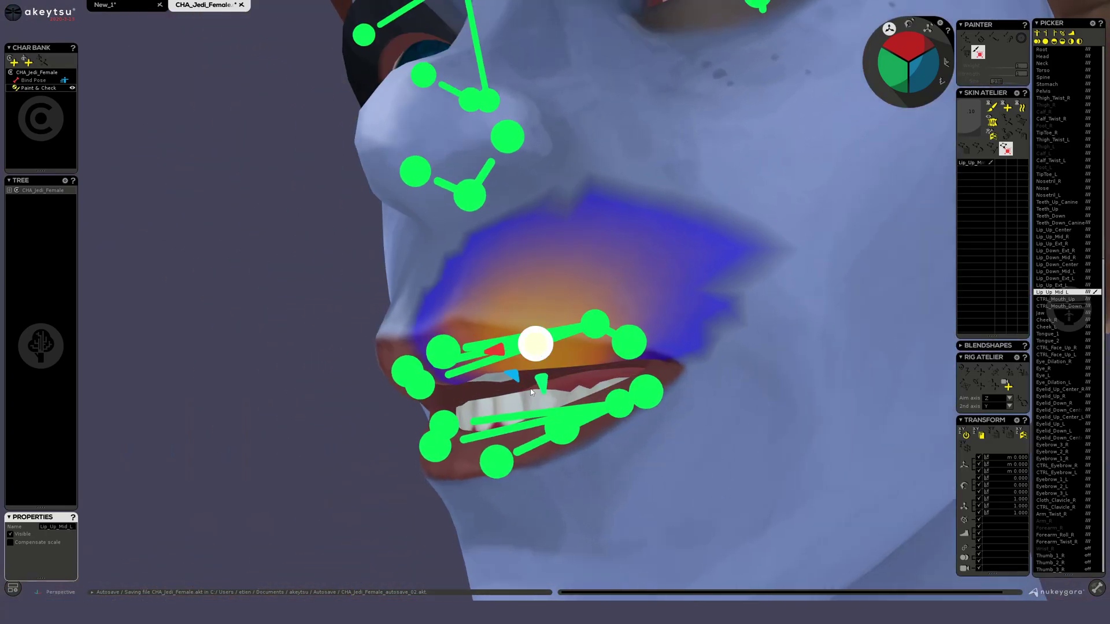
pyautogui.moveTo(540, 383); pyautogui.dragTo(531, 327)
pyautogui.moveTo(476, 405); pyautogui.dragTo(466, 434, button='middle')
pyautogui.scroll(-5, 417, 363)
pyautogui.hotkey('ctrl', 'z')
# Step: Move CTRL_Mouth_Down about 0.007 m in Y and 0.001 m in Z to close the mouth, and hide the joints
pyautogui.click(474, 343)
pyautogui.moveTo(474, 344); pyautogui.dragTo(462, 287, button='middle')
pyautogui.moveTo(462, 287); pyautogui.dragTo(461, 281)
pyautogui.moveTo(460, 281); pyautogui.dragTo(537, 424, button='middle')
pyautogui.press('j')
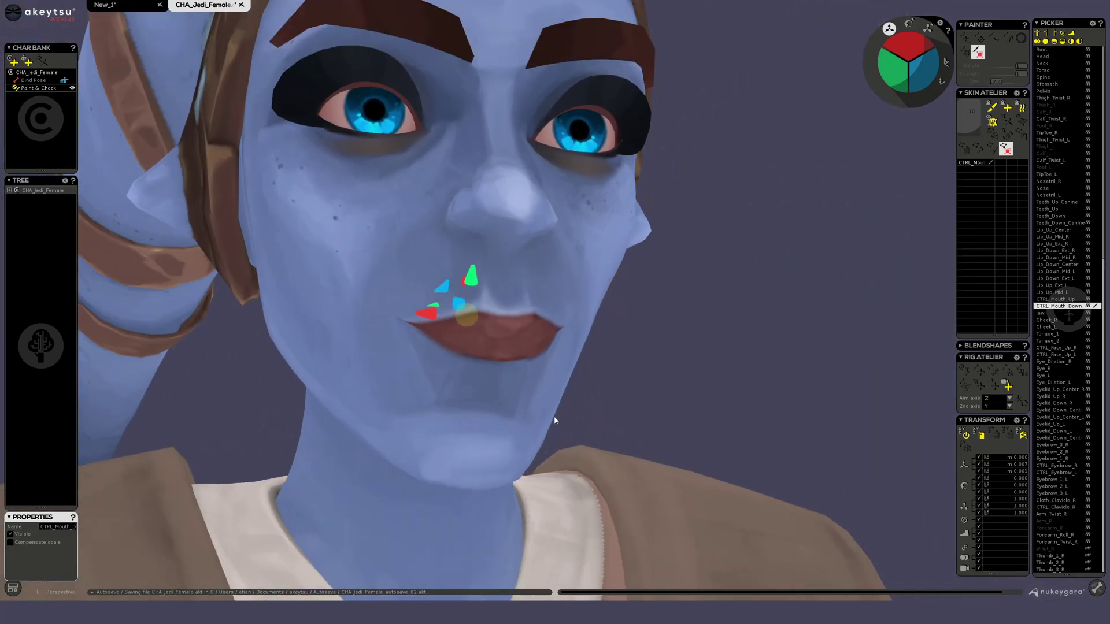
pyautogui.keyDown('alt'); pyautogui.moveTo(554, 420); pyautogui.dragTo(553, 381); pyautogui.keyUp('alt')
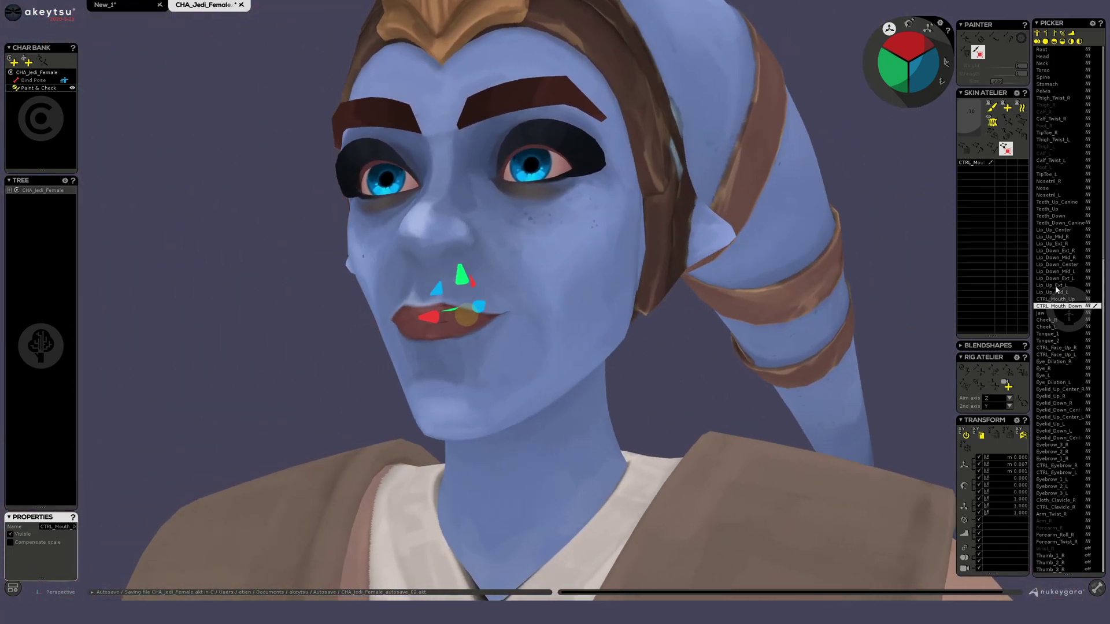
# Step: Select CTRL_Mouth_Up and CTRL_Mouth_Down together, and undo the transforms made to both mouth controls
pyautogui.click(1070, 301)
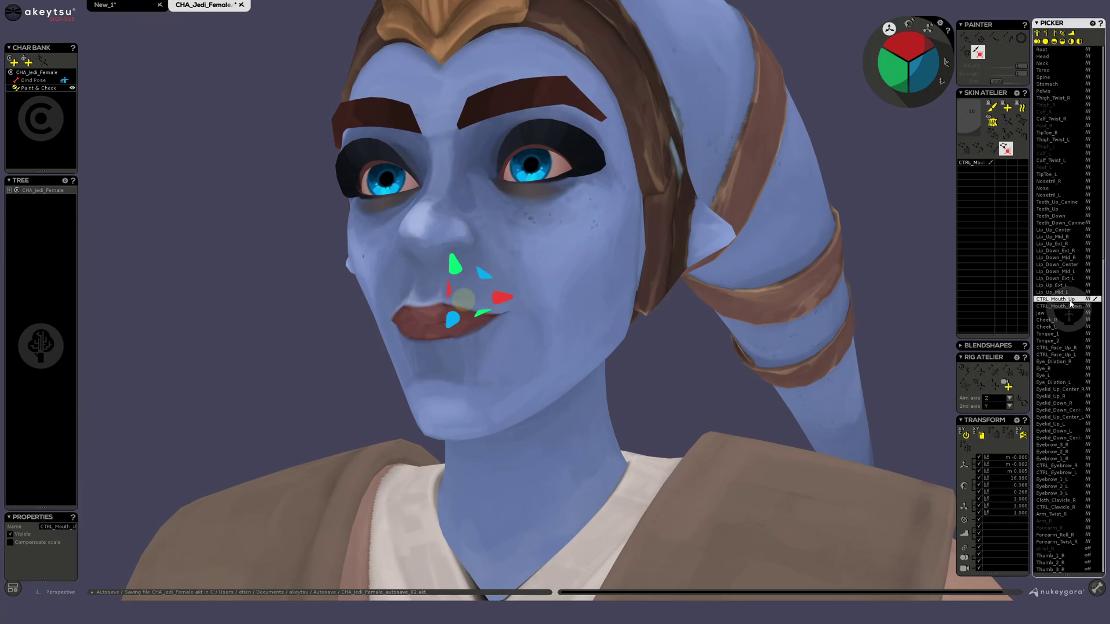
pyautogui.keyDown('shift'); pyautogui.click(1072, 305); pyautogui.keyUp('shift')
pyautogui.press('r')
pyautogui.keyDown('alt'); pyautogui.moveTo(664, 344); pyautogui.dragTo(516, 336); pyautogui.keyUp('alt')
pyautogui.hotkey('ctrl', 'z')
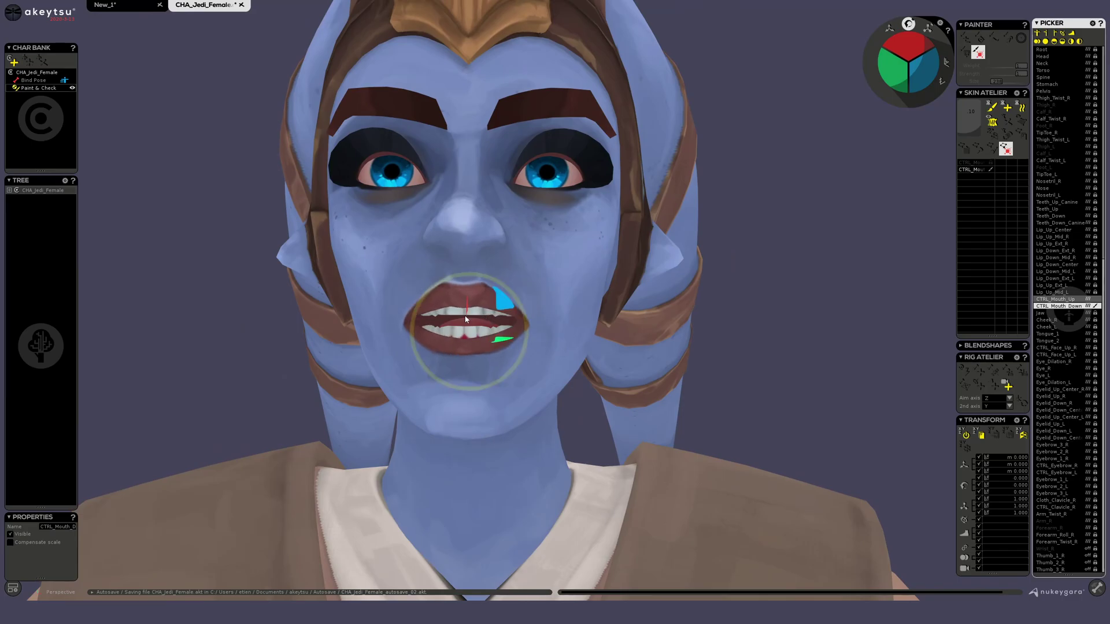
# Step: Try rotating both mouth controls together about 2° in Y and -9.8° in Z, shift them about -0.003 m in X, and undo the changes
pyautogui.moveTo(905, 45); pyautogui.dragTo(905, 43)
pyautogui.moveTo(528, 313); pyautogui.dragTo(520, 303)
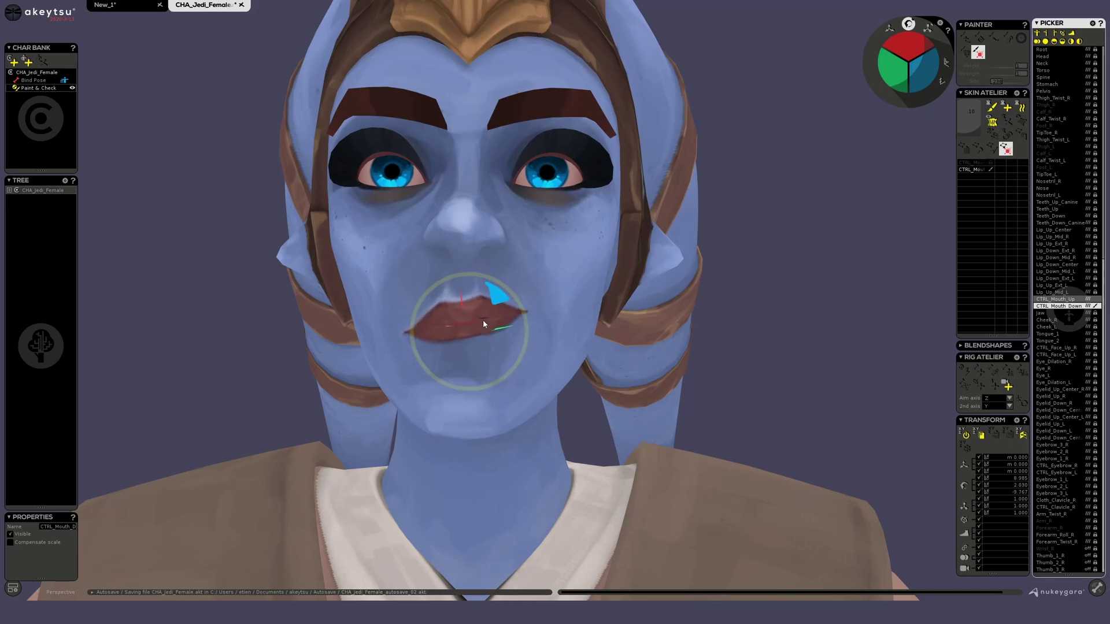
pyautogui.keyDown('alt'); pyautogui.moveTo(711, 331); pyautogui.dragTo(660, 335); pyautogui.keyUp('alt')
pyautogui.press('w')
pyautogui.moveTo(466, 334); pyautogui.dragTo(549, 328)
pyautogui.keyDown('alt'); pyautogui.moveTo(675, 272); pyautogui.dragTo(715, 330); pyautogui.keyUp('alt')
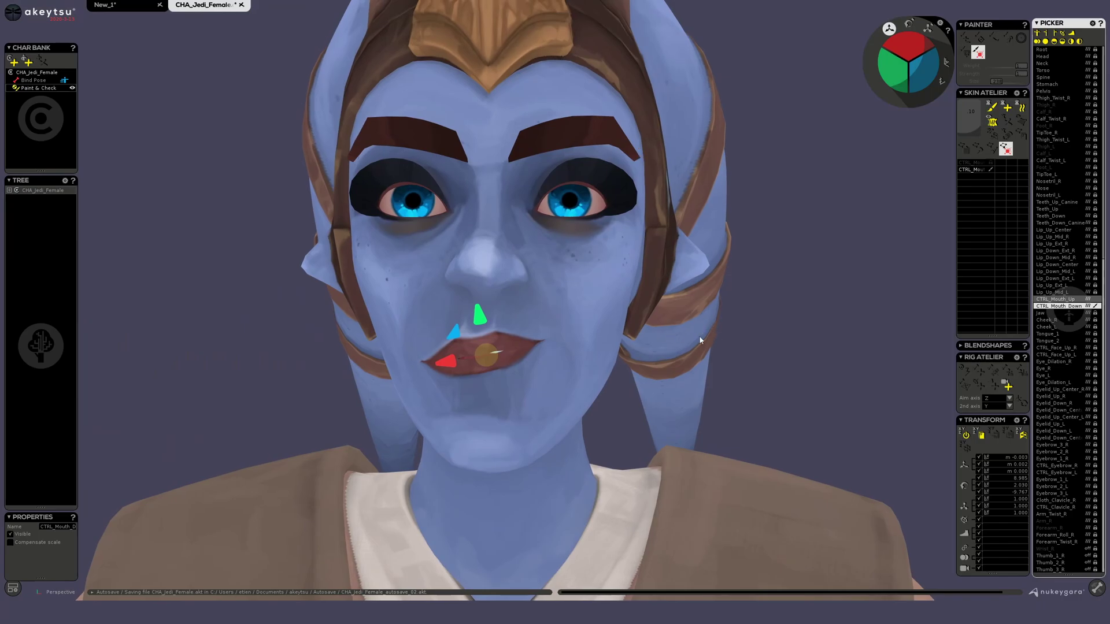
pyautogui.hotkey('ctrl', 'z')
# Step: Examine the joints around the right eye, selecting Eye_R to check the area it influences
pyautogui.keyDown('alt'); pyautogui.moveTo(682, 291); pyautogui.dragTo(755, 296); pyautogui.keyUp('alt')
pyautogui.keyDown('alt'); pyautogui.moveTo(726, 246); pyautogui.dragTo(741, 373, button='middle'); pyautogui.keyUp('alt')
pyautogui.scroll(2, 741, 372)
pyautogui.keyDown('alt'); pyautogui.moveTo(588, 260); pyautogui.dragTo(614, 307, button='middle'); pyautogui.keyUp('alt')
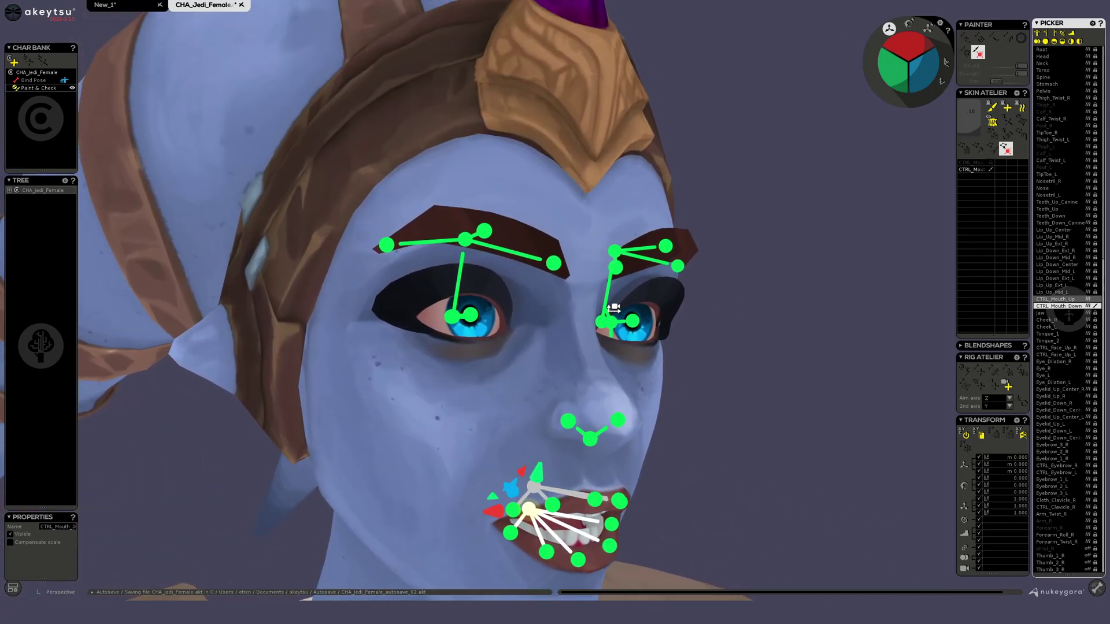
pyautogui.scroll(2, 614, 307)
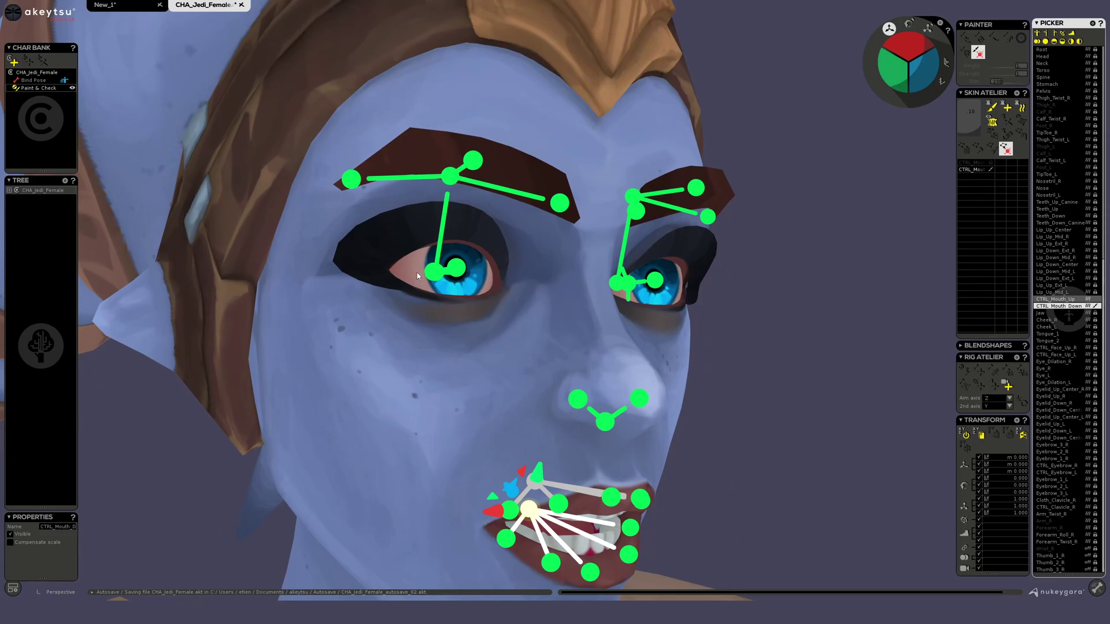
pyautogui.click(447, 283)
pyautogui.keyDown('alt'); pyautogui.moveTo(439, 273); pyautogui.dragTo(518, 350); pyautogui.keyUp('alt')
pyautogui.scroll(3, 438, 273)
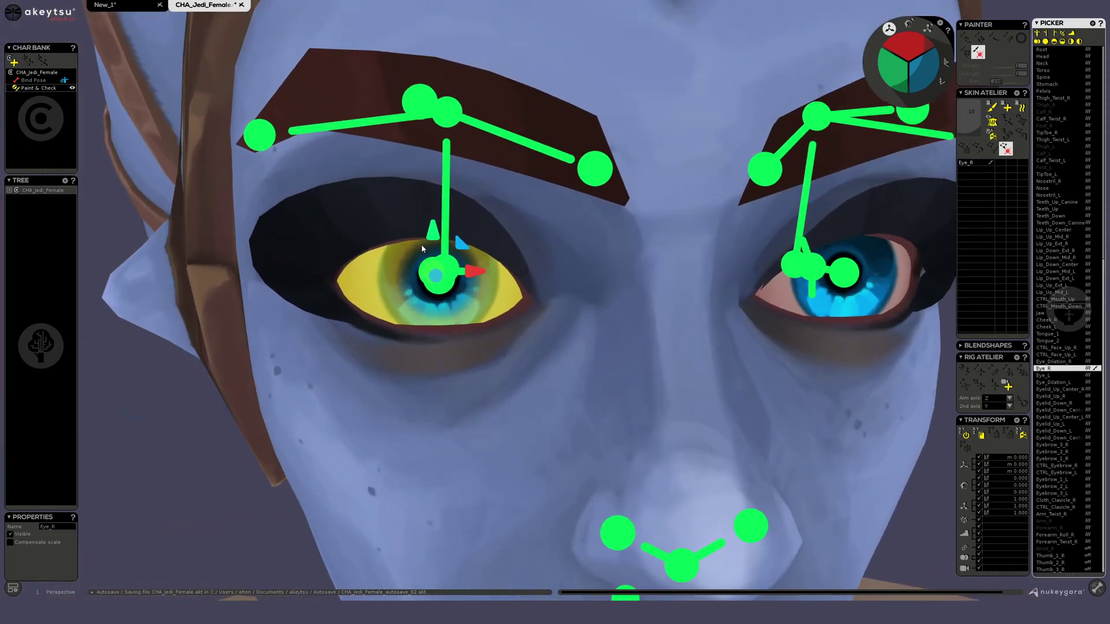
pyautogui.keyDown('alt'); pyautogui.moveTo(376, 324); pyautogui.dragTo(460, 271); pyautogui.keyUp('alt')
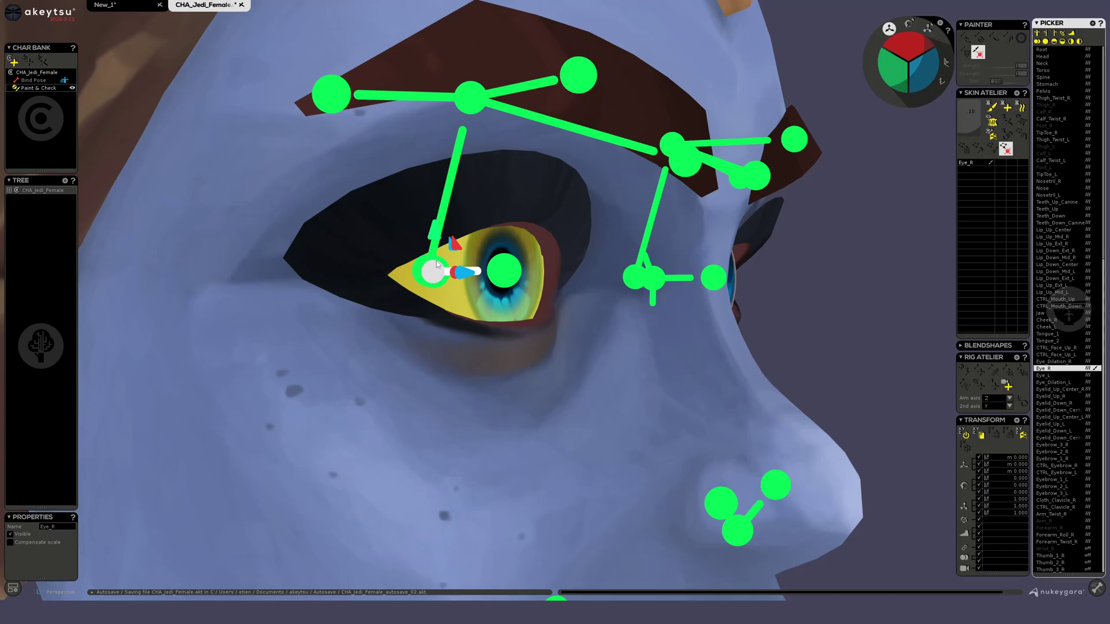
pyautogui.click(429, 268)
# Step: Select CTRL_Face_Up_R, hide the joints, try shifting the right eye and eyebrow with it, and undo the move
pyautogui.click(415, 274)
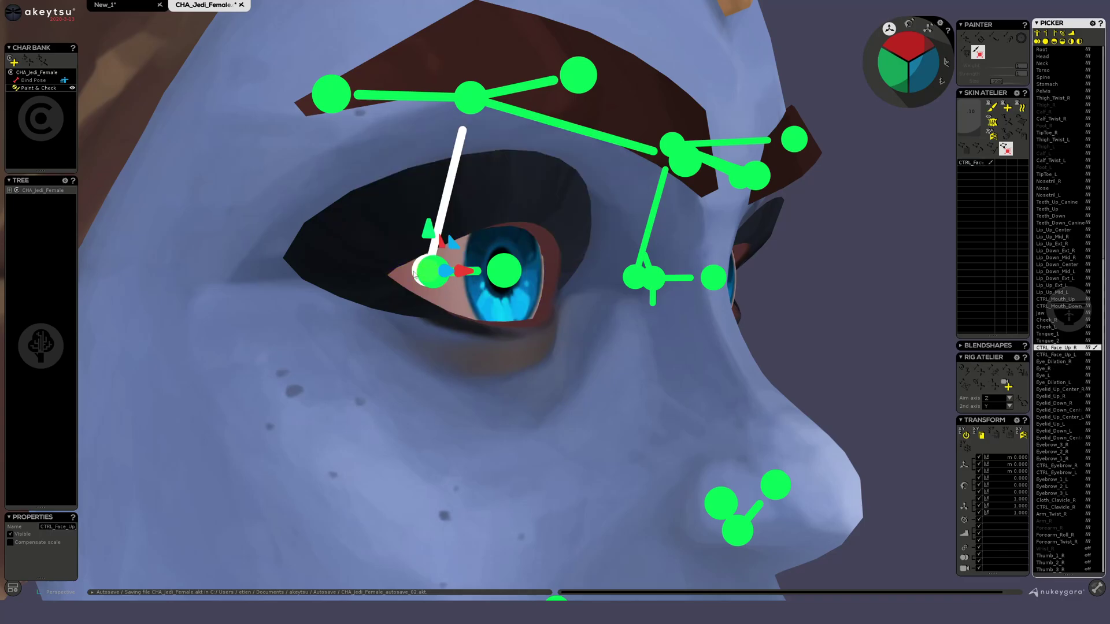
pyautogui.scroll(-3, 431, 270)
pyautogui.keyDown('alt'); pyautogui.moveTo(484, 322); pyautogui.dragTo(433, 246); pyautogui.keyUp('alt')
pyautogui.keyDown('alt'); pyautogui.moveTo(622, 333); pyautogui.dragTo(578, 293); pyautogui.keyUp('alt')
pyautogui.hotkey('ctrl', 'z')
pyautogui.press('h')
pyautogui.scroll(-3, 473, 327)
pyautogui.keyDown('alt'); pyautogui.moveTo(473, 327); pyautogui.dragTo(439, 256); pyautogui.keyUp('alt')
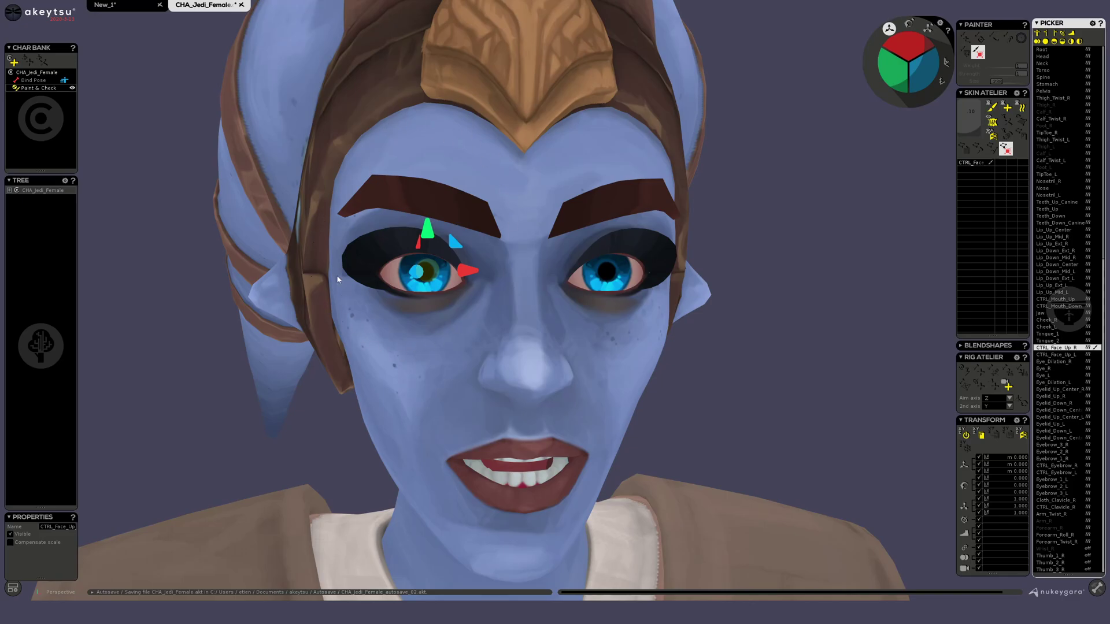
pyautogui.moveTo(426, 272)
pyautogui.mouseDown()
pyautogui.moveTo(436, 268)
pyautogui.moveTo(383, 278)
pyautogui.moveTo(437, 243)
pyautogui.moveTo(428, 274)
pyautogui.moveTo(427, 252)
pyautogui.moveTo(416, 258)
pyautogui.moveTo(423, 266)
pyautogui.mouseUp()
pyautogui.hotkey('ctrl', 'z')
# Step: Try moving CTRL_Face_Up_R about 0.004 m in X and -0.001 m in Y, and undo the change
pyautogui.moveTo(486, 435); pyautogui.dragTo(412, 332, button='middle')
pyautogui.moveTo(464, 260); pyautogui.dragTo(475, 257)
pyautogui.moveTo(582, 120); pyautogui.dragTo(586, 178, button='middle')
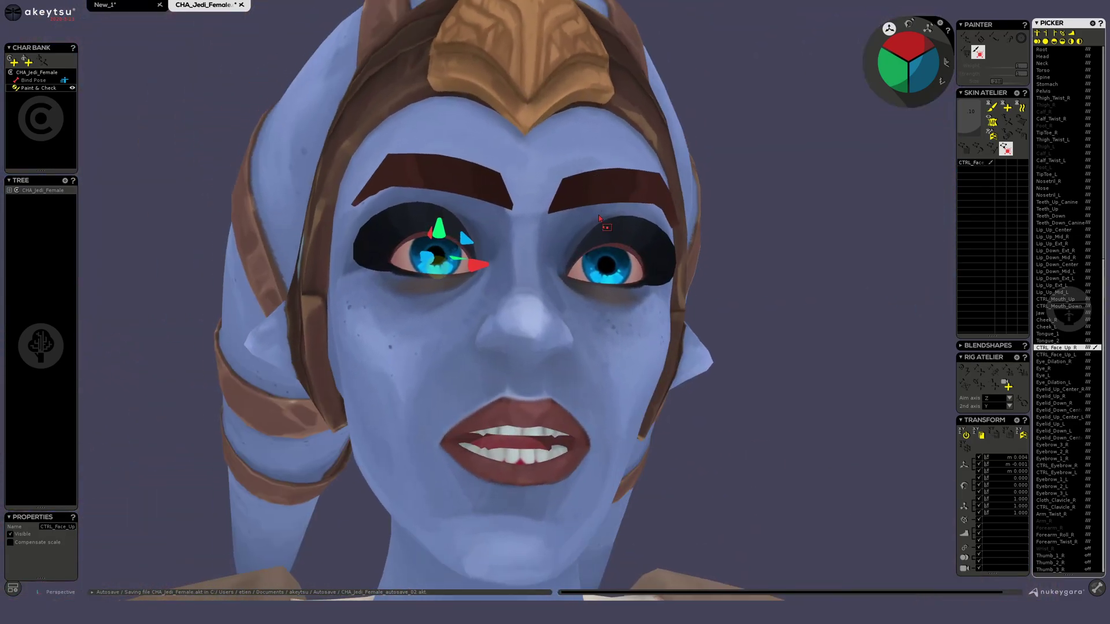
pyautogui.hotkey('ctrl', 'shift', 'v')
pyautogui.moveTo(647, 235); pyautogui.dragTo(487, 267, button='middle')
pyautogui.hotkey('ctrl', 'z')
pyautogui.hotkey('ctrl', 'z')
# Step: Move CTRL_Face_Up_R about 0.001, -0.001 and -0.003 m in X, Y and Z, rotate it about 5° in Z, and nudge it further
pyautogui.moveTo(428, 267); pyautogui.dragTo(438, 272)
pyautogui.moveTo(630, 318); pyautogui.dragTo(636, 324, button='middle')
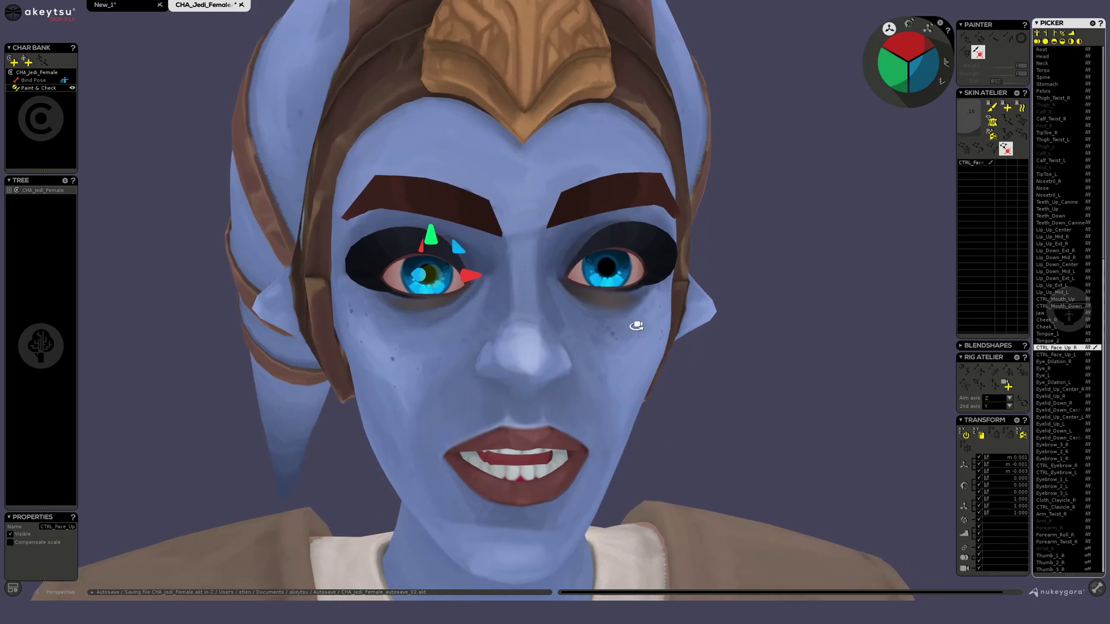
pyautogui.press('e')
pyautogui.moveTo(485, 252); pyautogui.dragTo(480, 245)
pyautogui.press('w')
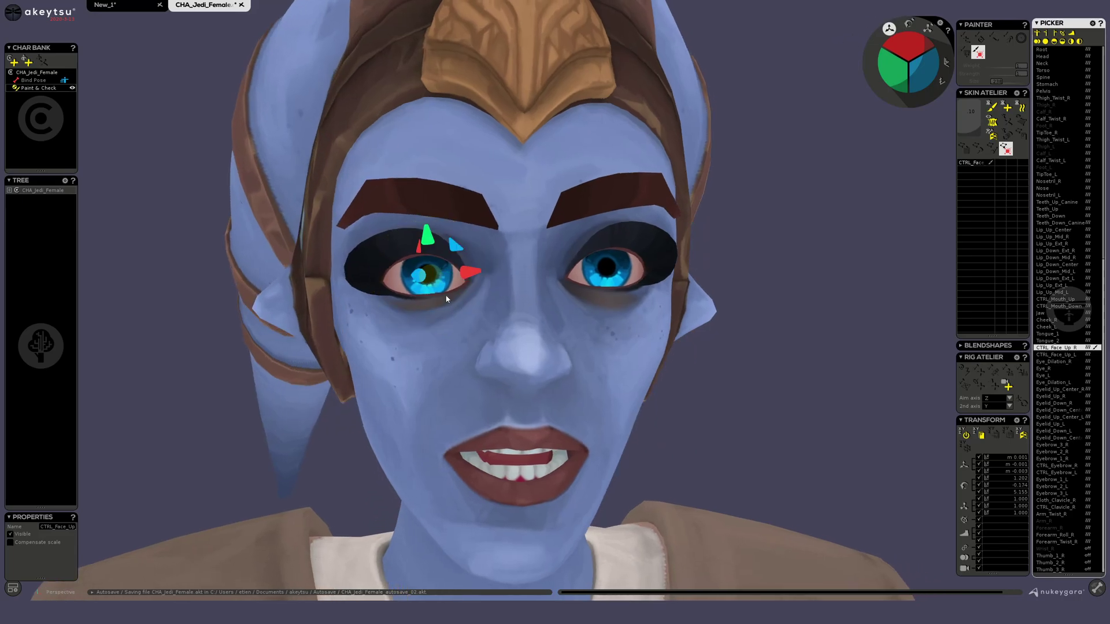
pyautogui.moveTo(436, 281)
pyautogui.mouseDown()
pyautogui.moveTo(438, 270)
pyautogui.moveTo(442, 284)
pyautogui.mouseUp()
# Step: Try rotating CTRL_Face_Up_L about -0.8° in X and 3.2° in Z, and undo the rotation with the joints shown
pyautogui.moveTo(508, 315); pyautogui.dragTo(895, 363, button='middle')
pyautogui.scroll(-3, 581, 347)
pyautogui.click(1055, 354)
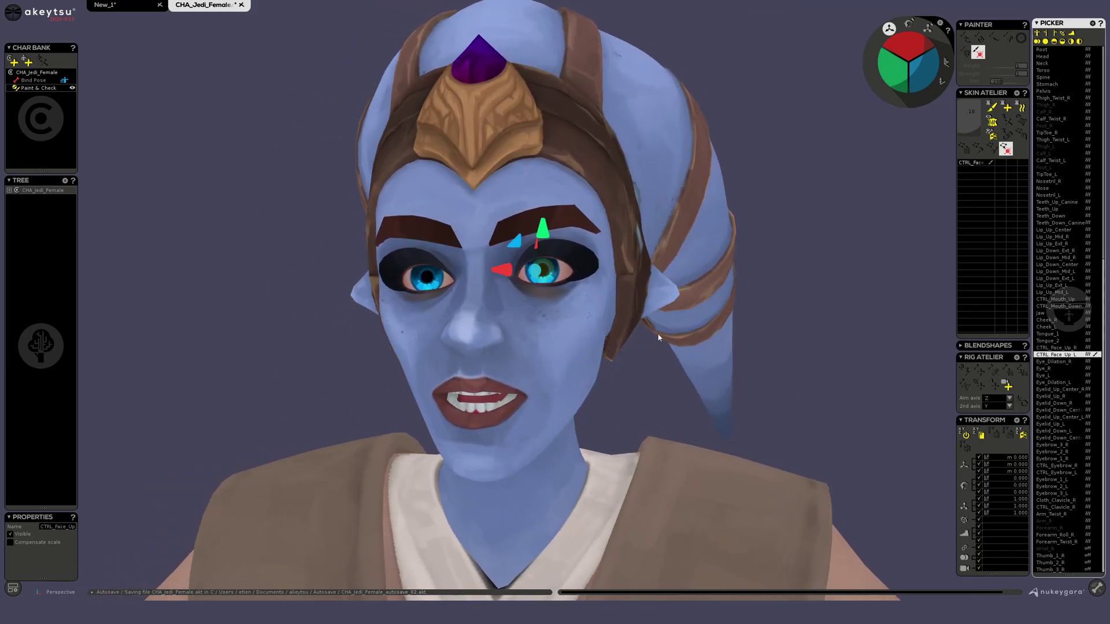
pyautogui.press('e')
pyautogui.moveTo(591, 247); pyautogui.dragTo(593, 254)
pyautogui.press('w')
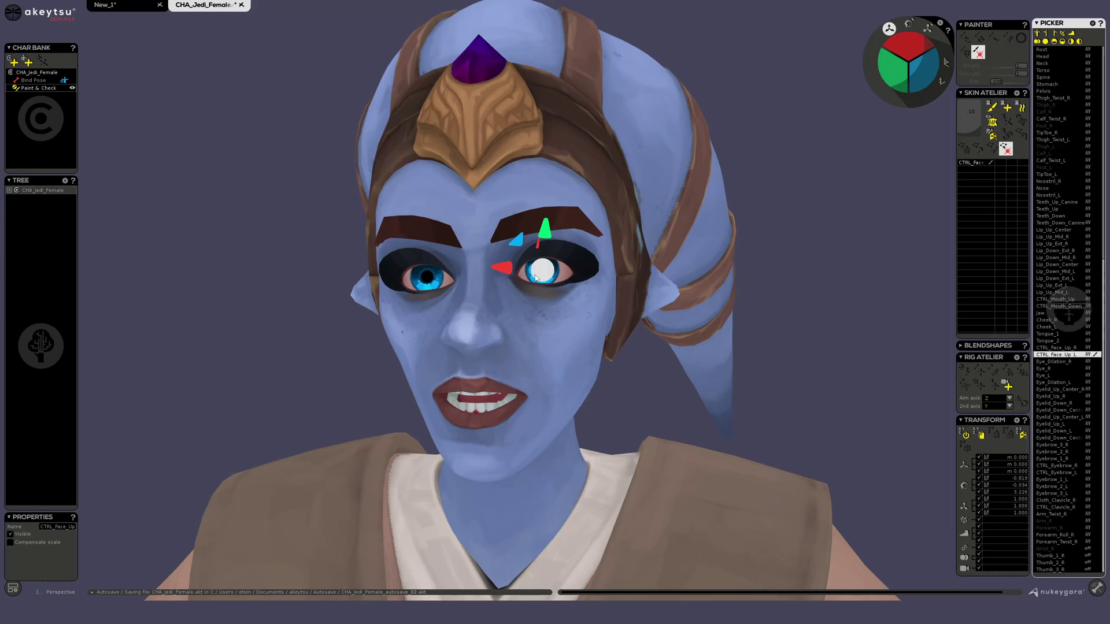
pyautogui.moveTo(537, 278); pyautogui.dragTo(567, 374, button='middle')
pyautogui.press('h')
pyautogui.moveTo(543, 428); pyautogui.dragTo(536, 381, button='middle')
pyautogui.hotkey('ctrl', 'z')
# Step: Select CTRL_Face_Up_R on the right eye and undo its remaining transforms
pyautogui.scroll(3, 365, 291)
pyautogui.moveTo(357, 322); pyautogui.dragTo(413, 279, button='middle')
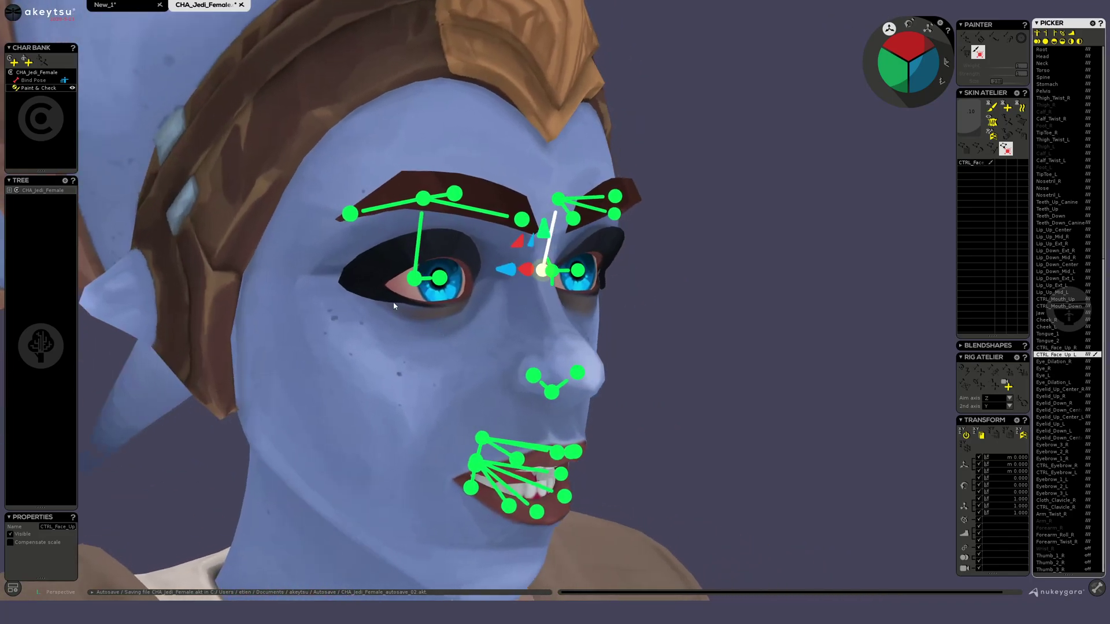
pyautogui.click(422, 277)
pyautogui.hotkey('ctrl', 'z')
pyautogui.moveTo(473, 390); pyautogui.dragTo(441, 332, button='middle')
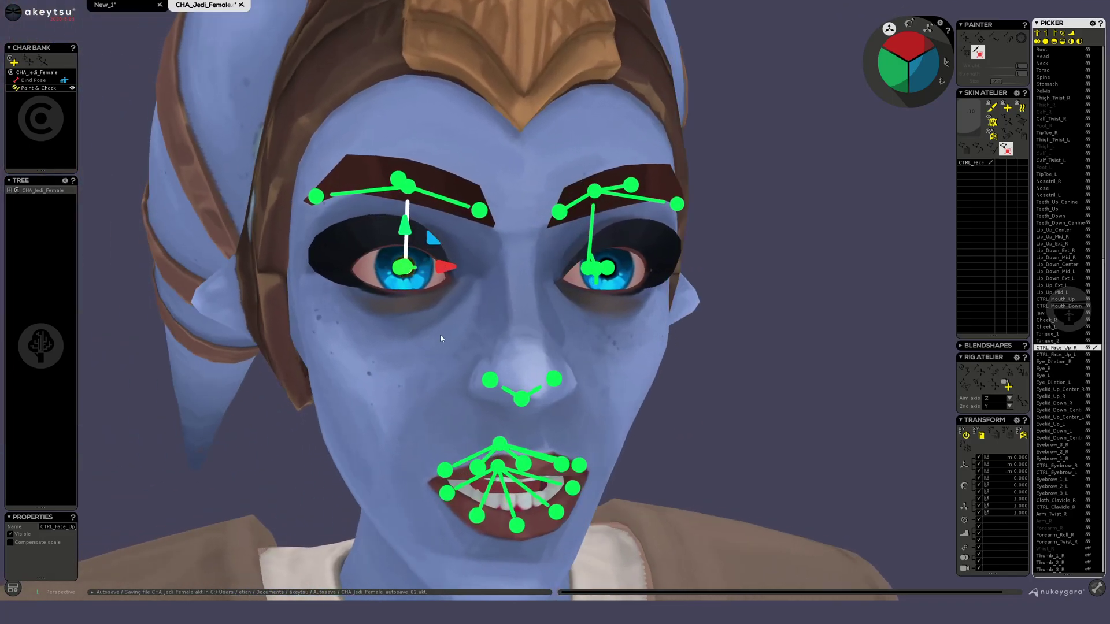
# Step: Try raising the right eyebrow control with the joints hidden, and undo the move
pyautogui.scroll(-2, 444, 332)
pyautogui.press('h')
pyautogui.scroll(5, 425, 224)
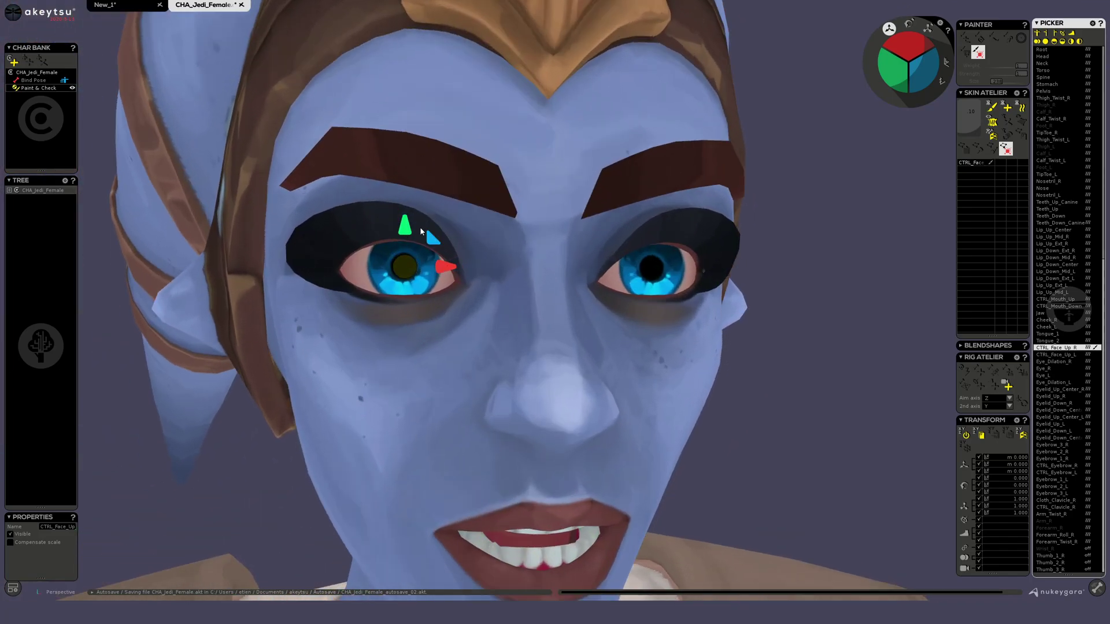
pyautogui.click(413, 197)
pyautogui.moveTo(414, 192)
pyautogui.mouseDown(button='middle')
pyautogui.moveTo(496, 231)
pyautogui.moveTo(406, 210)
pyautogui.mouseUp(button='middle')
pyautogui.moveTo(407, 207)
pyautogui.mouseDown()
pyautogui.moveTo(399, 248)
pyautogui.moveTo(410, 186)
pyautogui.mouseUp()
pyautogui.hotkey('ctrl', 'z')
# Step: Show the joints and rotate CTRL_Eyebrow_R to about -0.9°, -2.9° and 17.7° in X, Y and Z
pyautogui.press('h')
pyautogui.moveTo(605, 263); pyautogui.dragTo(469, 175, button='middle')
pyautogui.moveTo(376, 173); pyautogui.dragTo(467, 221, button='middle')
pyautogui.press('e')
pyautogui.moveTo(464, 184); pyautogui.dragTo(468, 168)
# Step: Check Eyebrow_1_R and Eyebrow_2_R, try rotating Eyebrow_3_R at the outer end of the brow, and undo the rotation
pyautogui.click(498, 168)
pyautogui.click(390, 163)
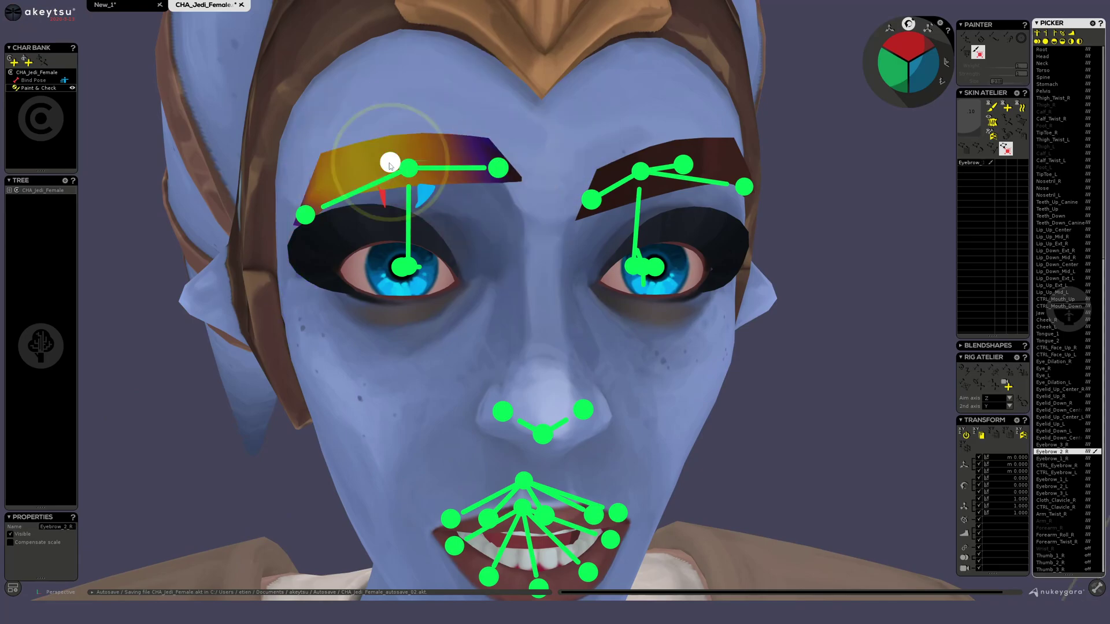
pyautogui.click(305, 215)
pyautogui.moveTo(320, 213); pyautogui.dragTo(433, 300, button='middle')
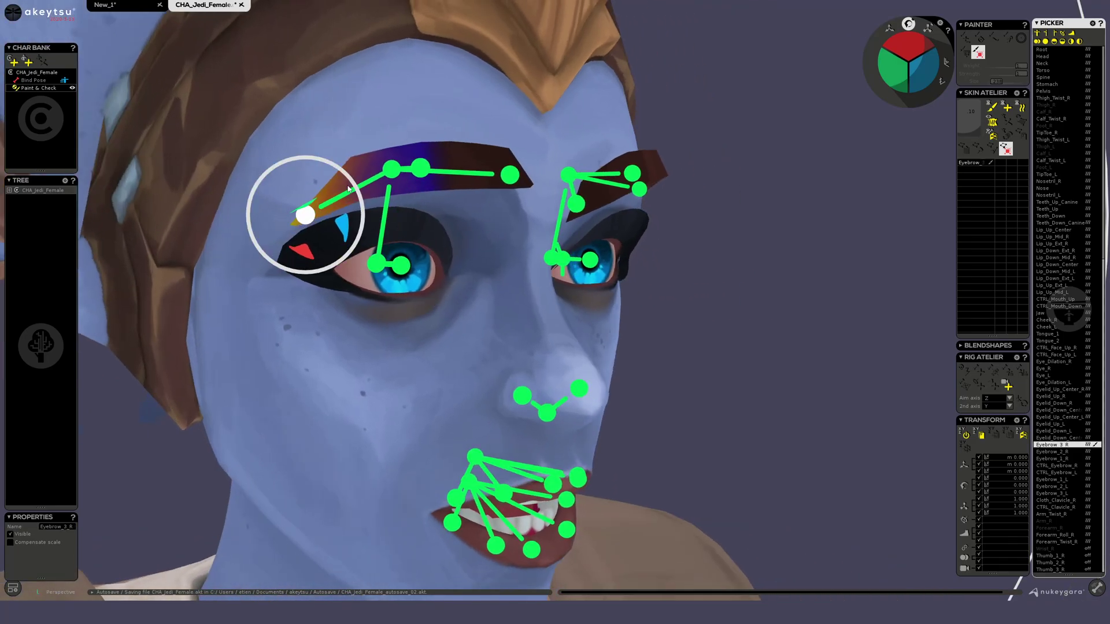
pyautogui.moveTo(306, 217); pyautogui.dragTo(298, 187)
pyautogui.moveTo(491, 237); pyautogui.dragTo(413, 271, button='middle')
pyautogui.hotkey('ctrl', 'z')
# Step: Select CTRL_Eyebrow_R and rotate it to tilt the inner end of the right eyebrow downward
pyautogui.click(403, 164)
pyautogui.moveTo(491, 297); pyautogui.dragTo(483, 250, button='middle')
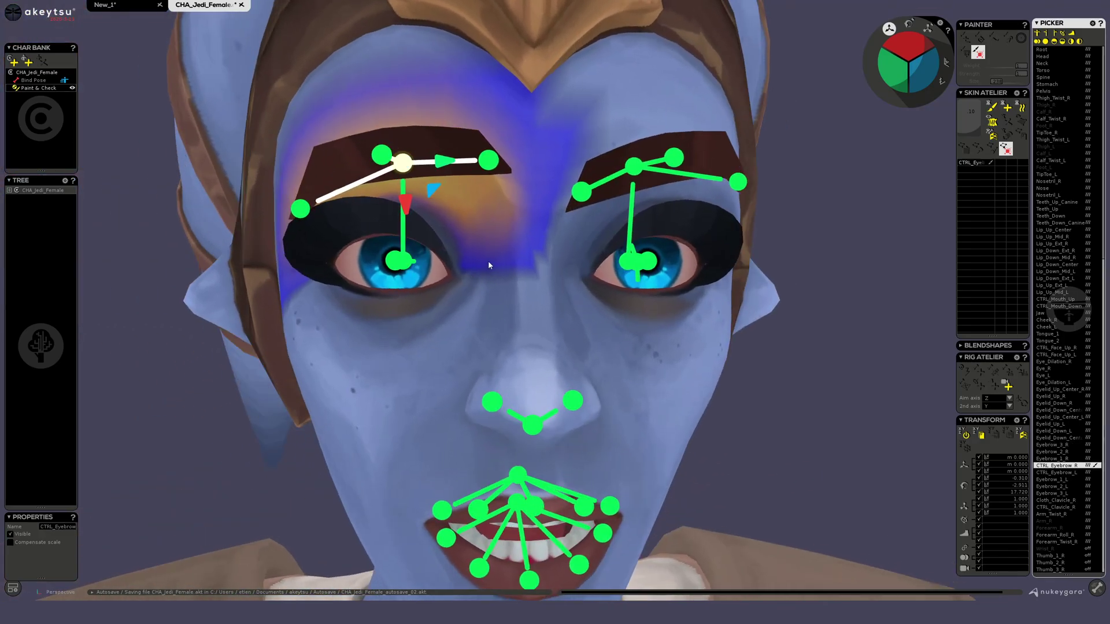
pyautogui.press('e')
pyautogui.moveTo(459, 151); pyautogui.dragTo(480, 169)
pyautogui.press('w')
# Step: Move CTRL_Eyebrow_R slightly down toward the right eye, adjusting its position from different angles
pyautogui.moveTo(492, 312); pyautogui.dragTo(665, 315, button='middle')
pyautogui.moveTo(403, 165); pyautogui.dragTo(394, 183)
pyautogui.moveTo(588, 236); pyautogui.dragTo(485, 295, button='middle')
pyautogui.moveTo(403, 181)
pyautogui.mouseDown()
pyautogui.moveTo(391, 123)
pyautogui.moveTo(396, 191)
pyautogui.moveTo(398, 180)
pyautogui.mouseUp()
pyautogui.moveTo(480, 255); pyautogui.dragTo(532, 260, button='middle')
# Step: Hide the joints and rotate CTRL_Eyebrow_R slightly to lift the inner end of the right eyebrow
pyautogui.scroll(-3, 537, 274)
pyautogui.moveTo(512, 302); pyautogui.dragTo(491, 251, button='middle')
pyautogui.press('h')
pyautogui.press('e')
pyautogui.moveTo(444, 174)
pyautogui.mouseDown()
pyautogui.moveTo(438, 150)
pyautogui.moveTo(450, 153)
pyautogui.mouseUp()
pyautogui.moveTo(455, 155); pyautogui.dragTo(507, 231, button='middle')
# Step: Move Eyebrow_1_R about -0.004 m in X and 0.001 m in Z to raise the inner tip of the right eyebrow
pyautogui.scroll(2, 495, 215)
pyautogui.click(486, 209)
pyautogui.press('w')
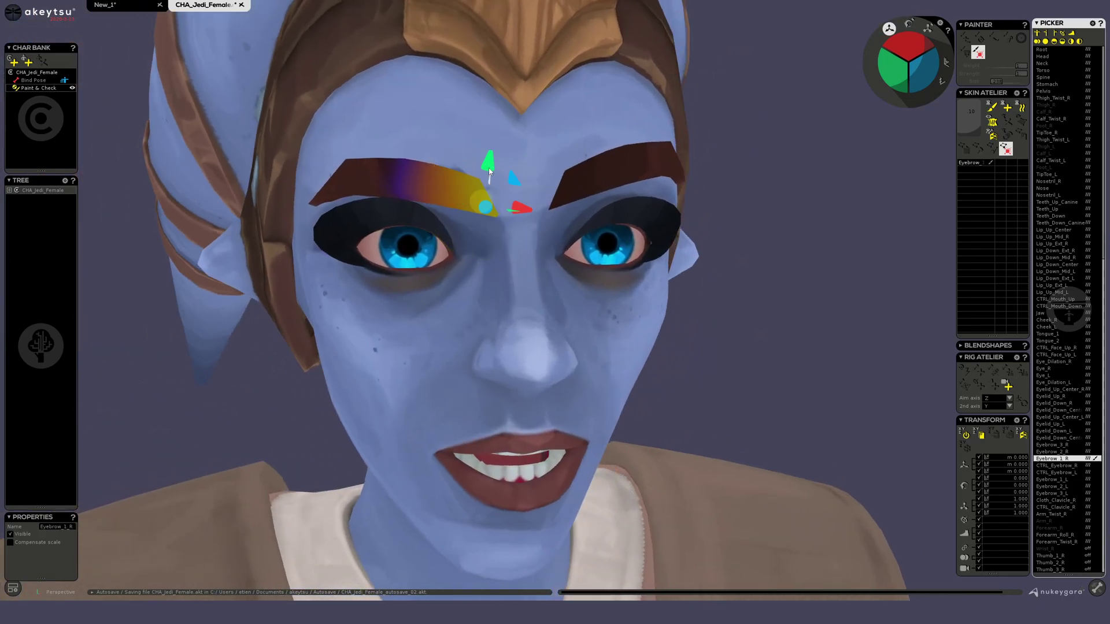
pyautogui.moveTo(489, 167); pyautogui.dragTo(488, 148)
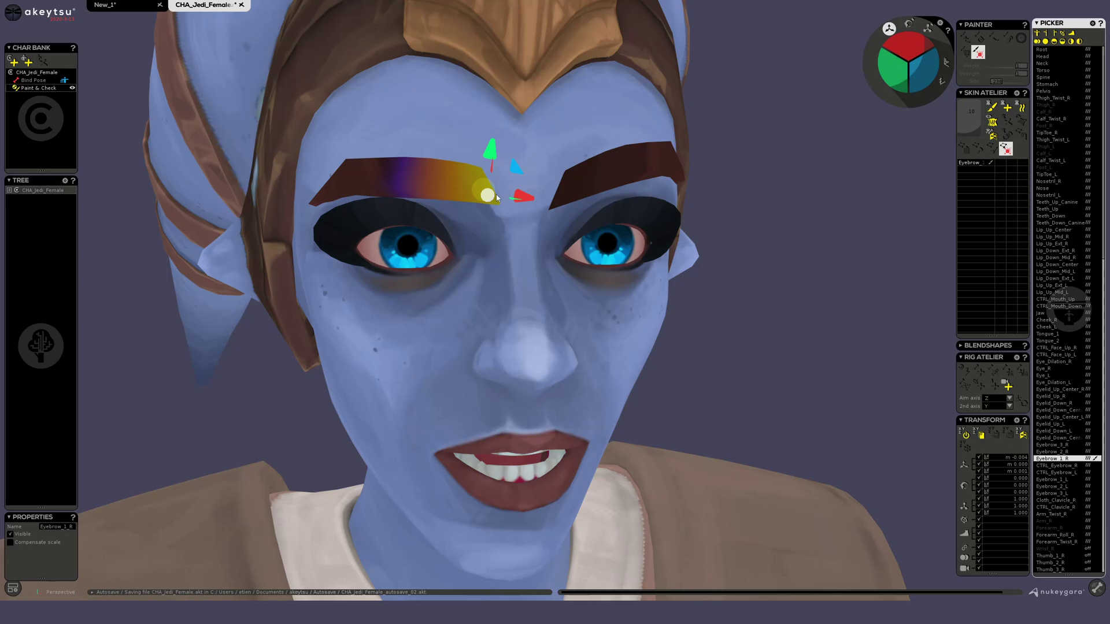
# Step: Examine Lip_Up_Mid_R and its parent CTRL_Mouth_Up with the other upper lip joints from the side, front and below
pyautogui.moveTo(672, 324); pyautogui.dragTo(487, 401, button='middle')
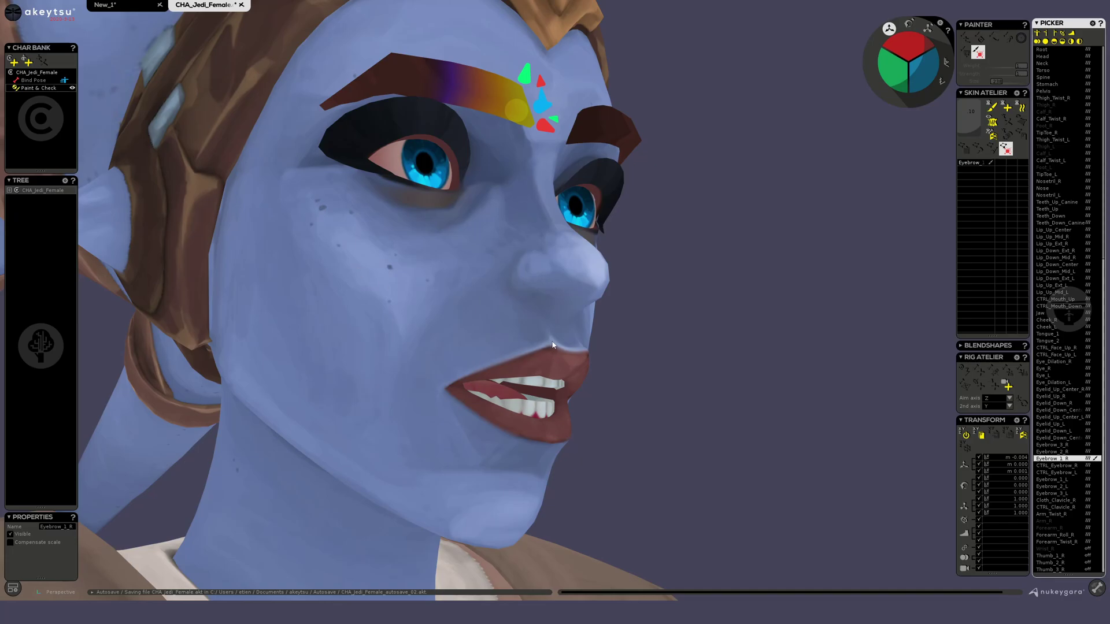
pyautogui.click(514, 365)
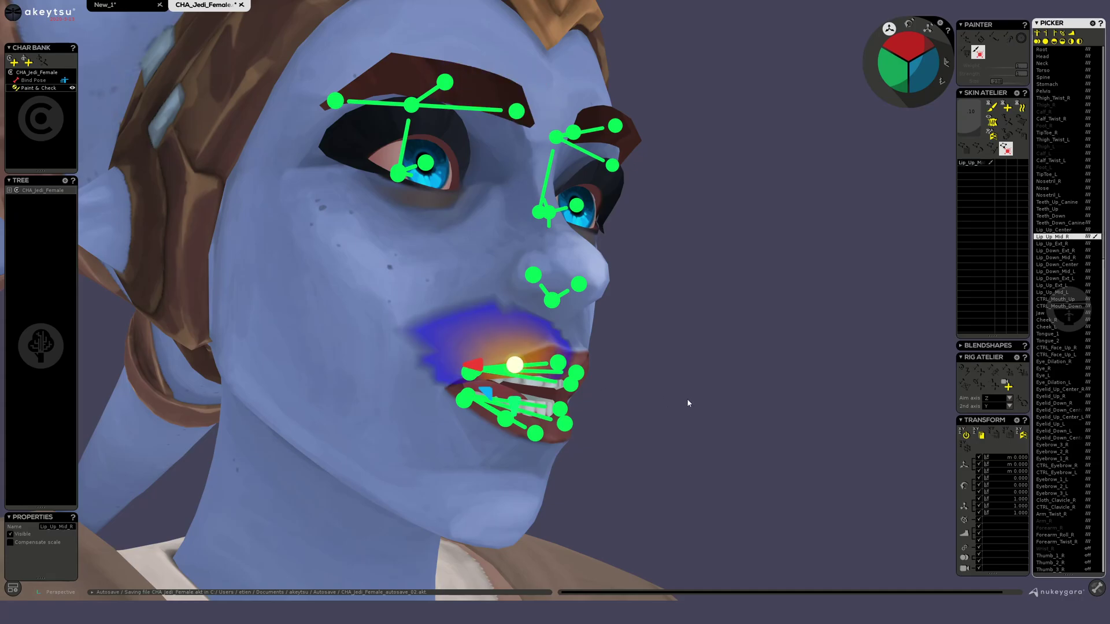
pyautogui.keyDown('alt'); pyautogui.moveTo(690, 402); pyautogui.dragTo(588, 347); pyautogui.keyUp('alt')
pyautogui.click(591, 409)
pyautogui.keyDown('alt'); pyautogui.moveTo(632, 406); pyautogui.dragTo(763, 342); pyautogui.keyUp('alt')
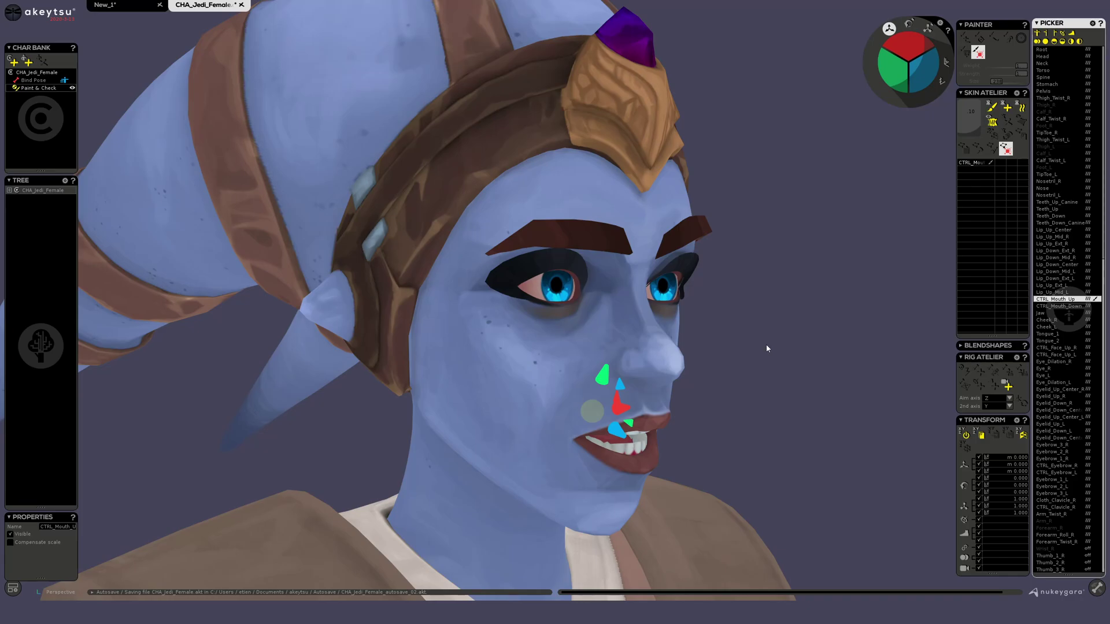
pyautogui.moveTo(770, 351); pyautogui.dragTo(729, 265, button='middle')
pyautogui.scroll(-3, 649, 349)
pyautogui.scroll(4, 729, 262)
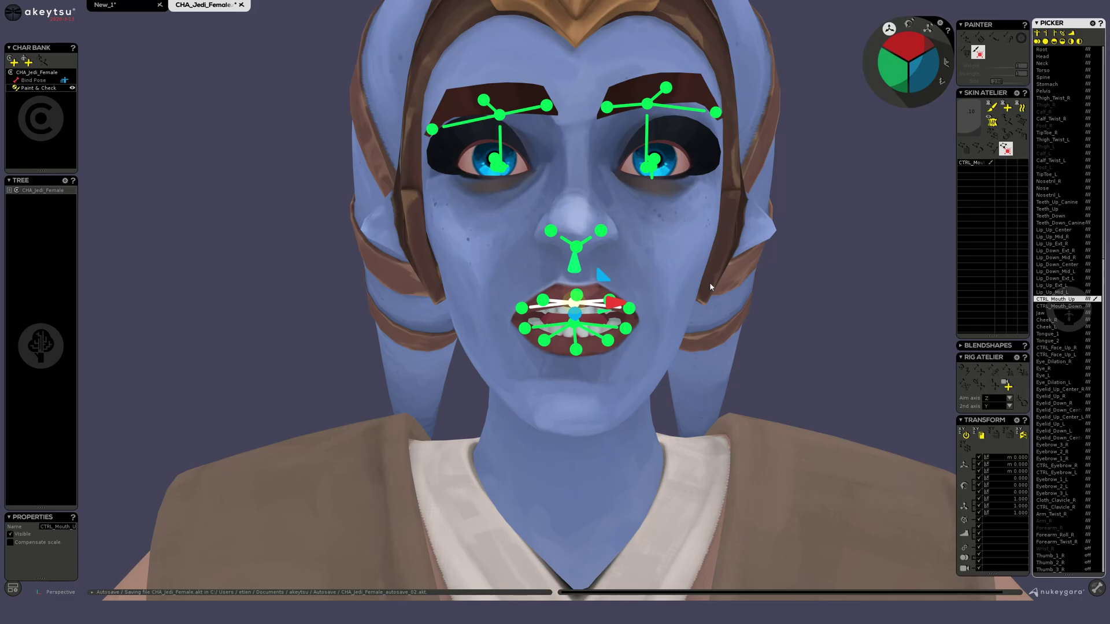
pyautogui.scroll(3, 611, 334)
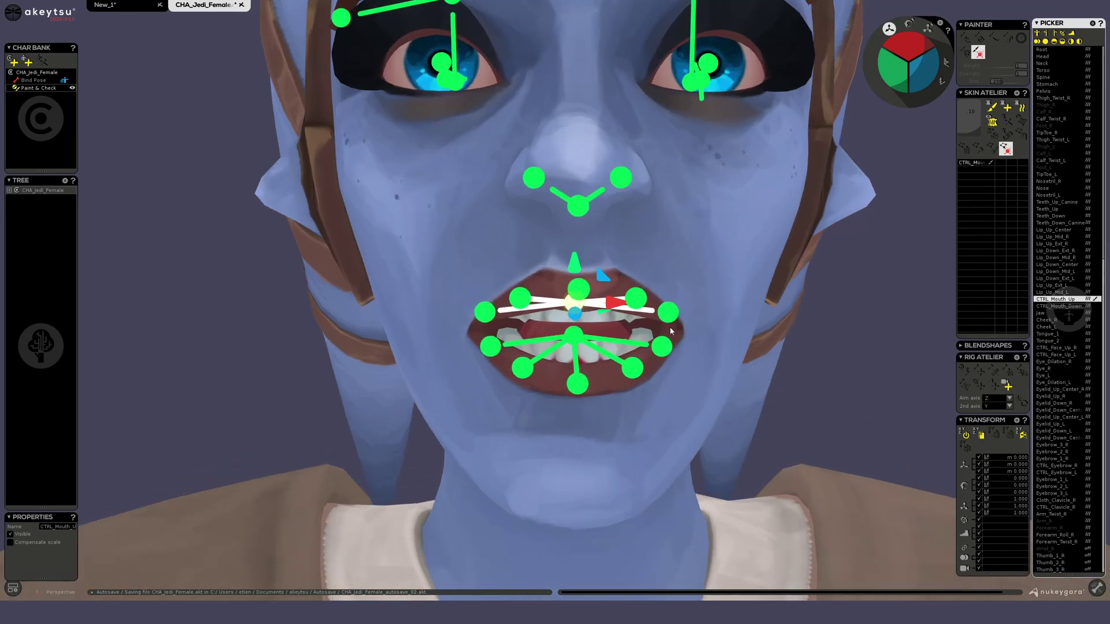
pyautogui.keyDown('alt'); pyautogui.moveTo(670, 312); pyautogui.dragTo(669, 274); pyautogui.keyUp('alt')
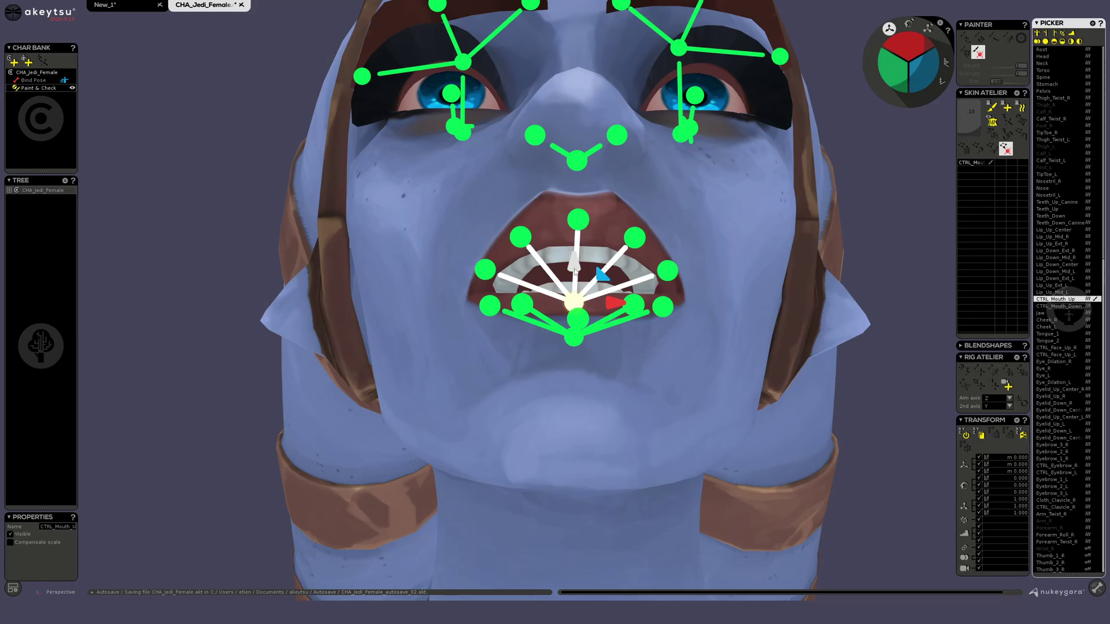
# Step: Inspect the influence areas of Lip_Up_Ext_R and Lip_Up_Mid_R around the right side of the mouth
pyautogui.click(488, 269)
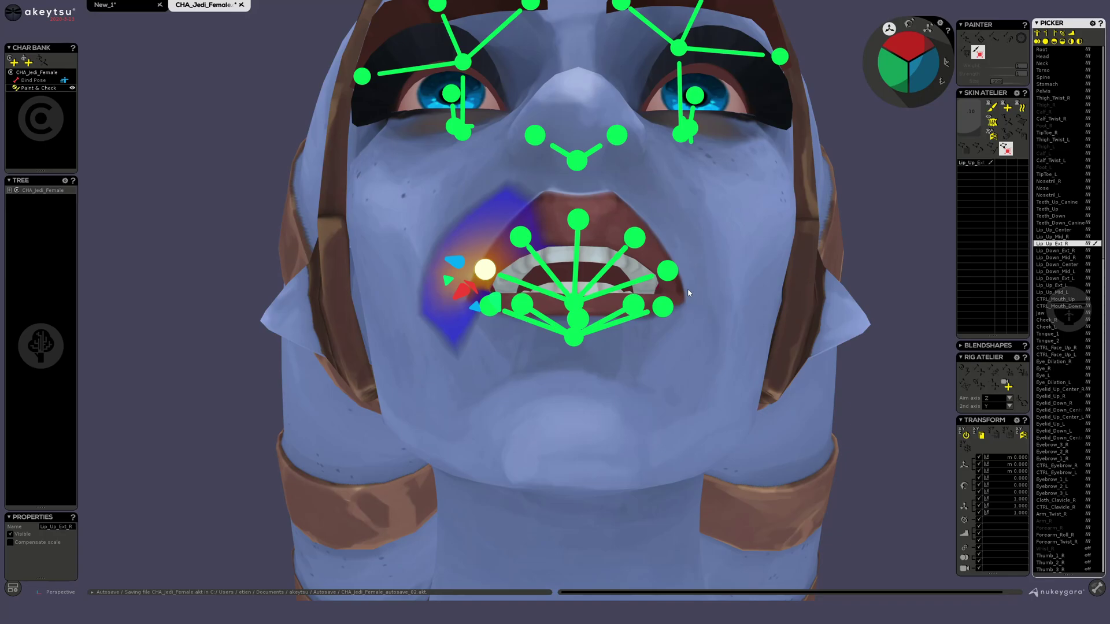
pyautogui.keyDown('alt'); pyautogui.moveTo(714, 255); pyautogui.dragTo(538, 241); pyautogui.keyUp('alt')
pyautogui.scroll(4, 536, 237)
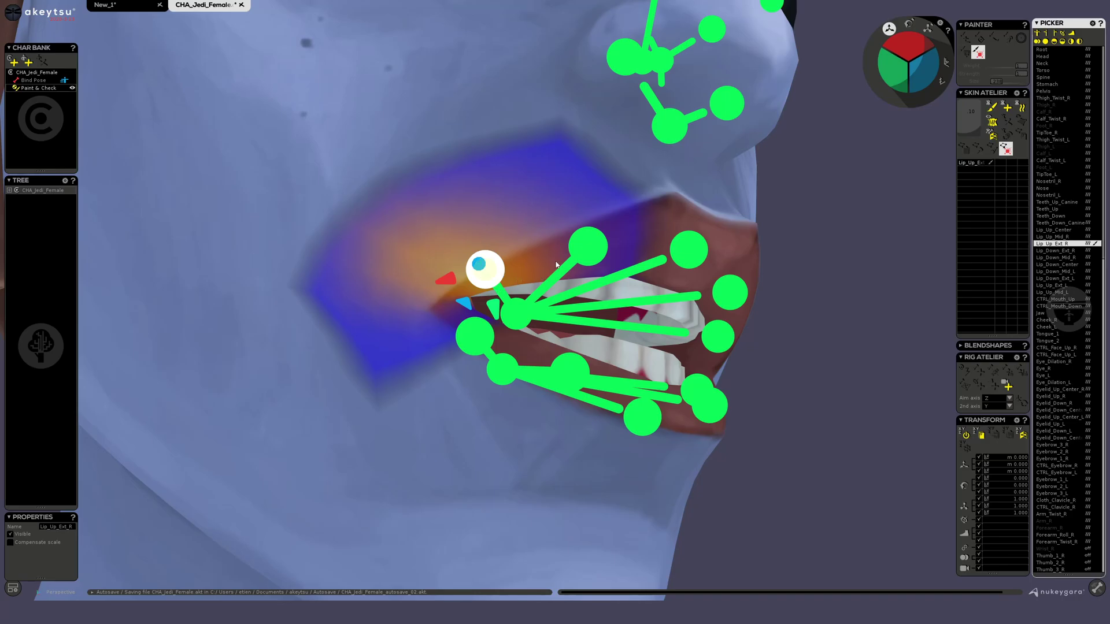
pyautogui.click(588, 248)
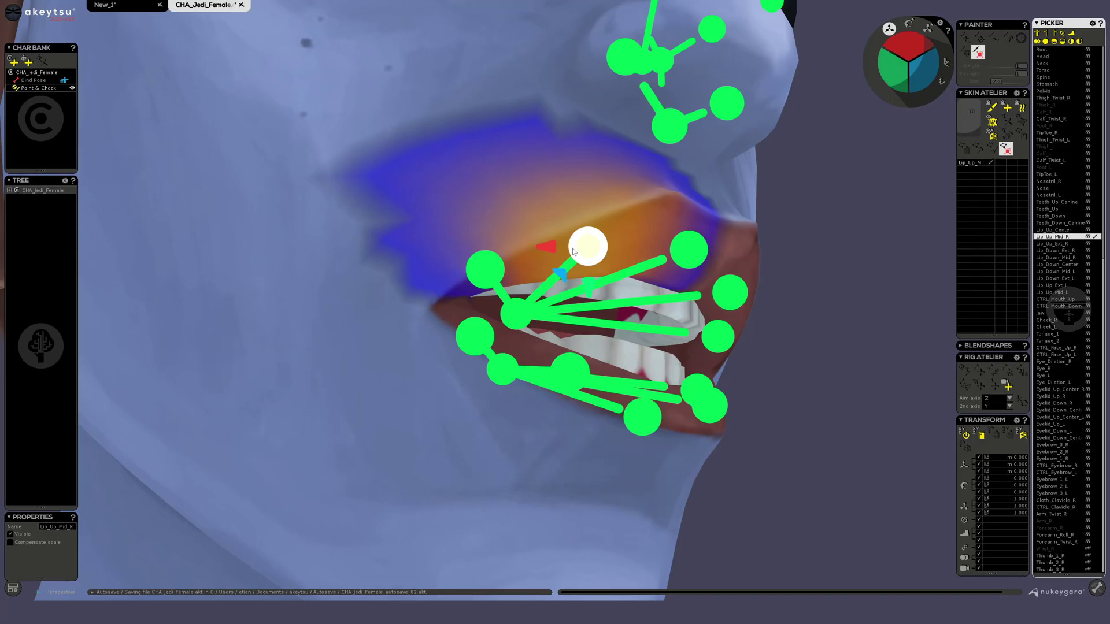
# Step: Select the Head joint to check its influence and child joints, and clear the selection
pyautogui.scroll(-4, 549, 235)
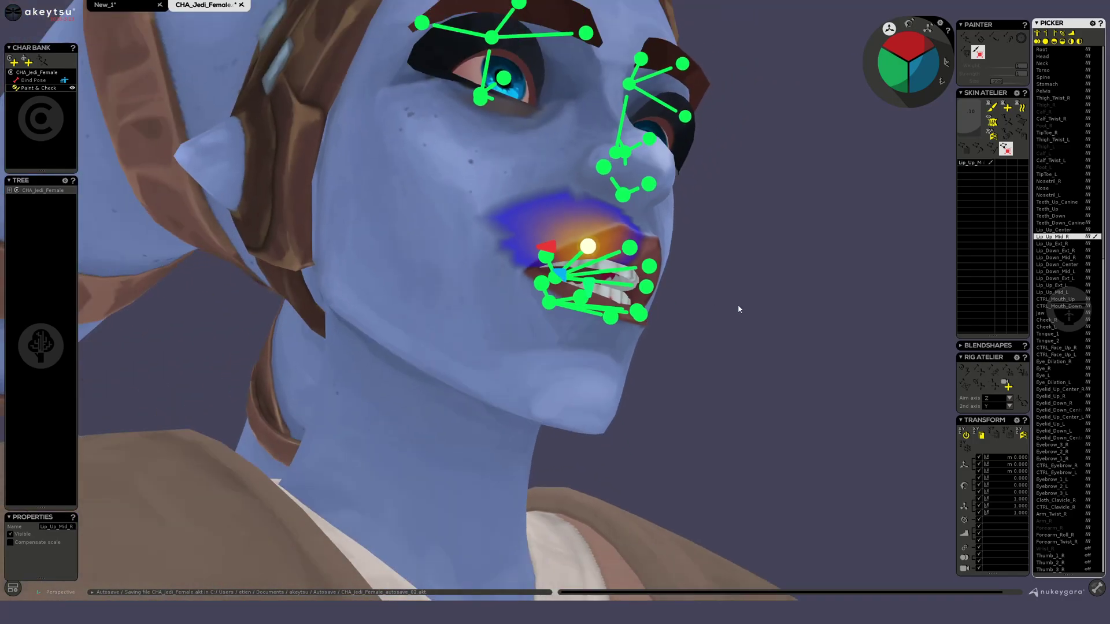
pyautogui.keyDown('alt'); pyautogui.moveTo(756, 307); pyautogui.dragTo(832, 315); pyautogui.keyUp('alt')
pyautogui.scroll(-4, 716, 325)
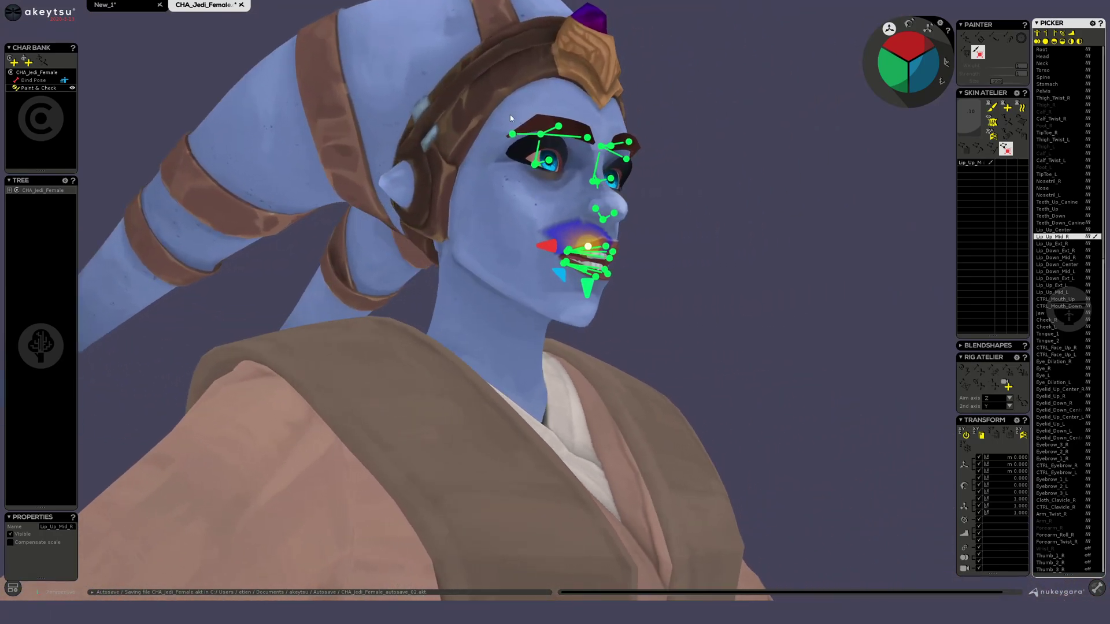
pyautogui.click(525, 93)
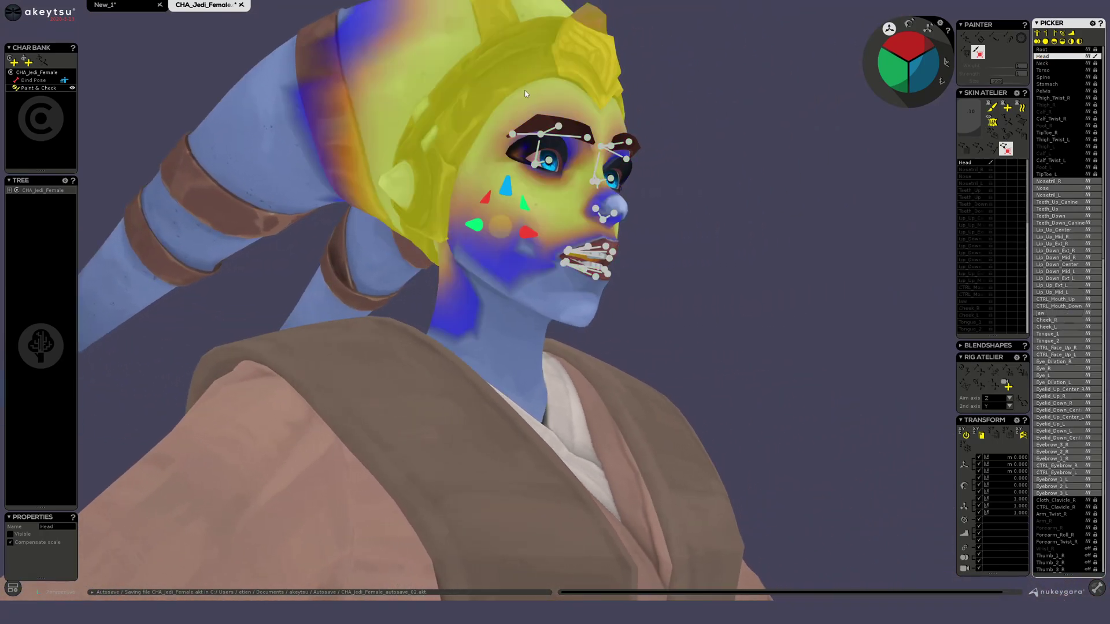
pyautogui.keyDown('alt'); pyautogui.moveTo(713, 260); pyautogui.dragTo(705, 264); pyautogui.keyUp('alt')
pyautogui.click(706, 264)
pyautogui.moveTo(698, 287); pyautogui.dragTo(671, 311, button='middle')
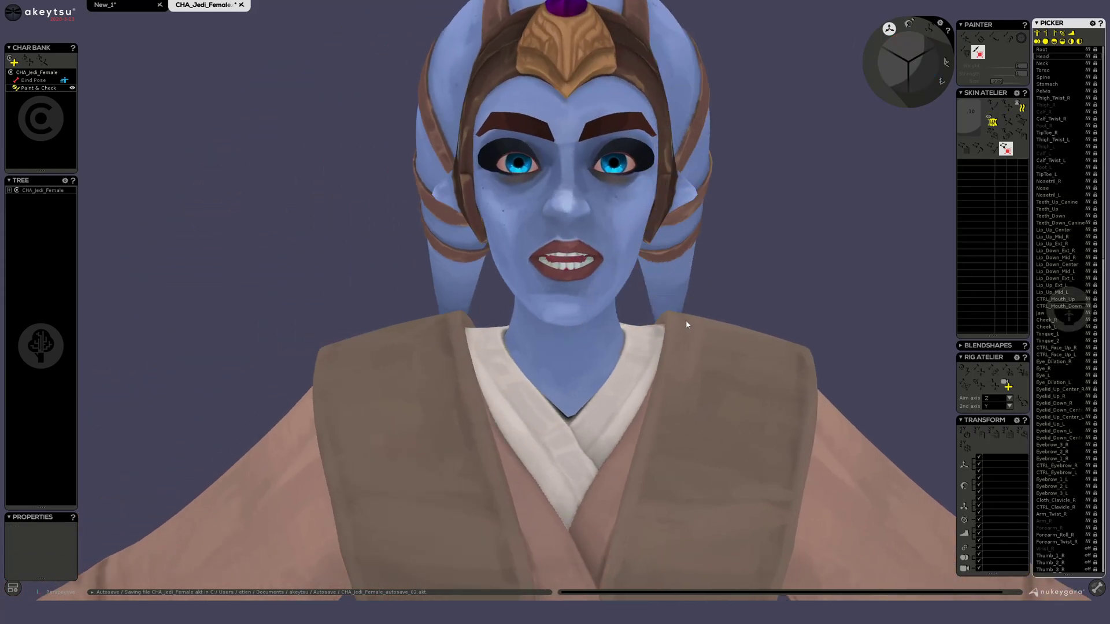